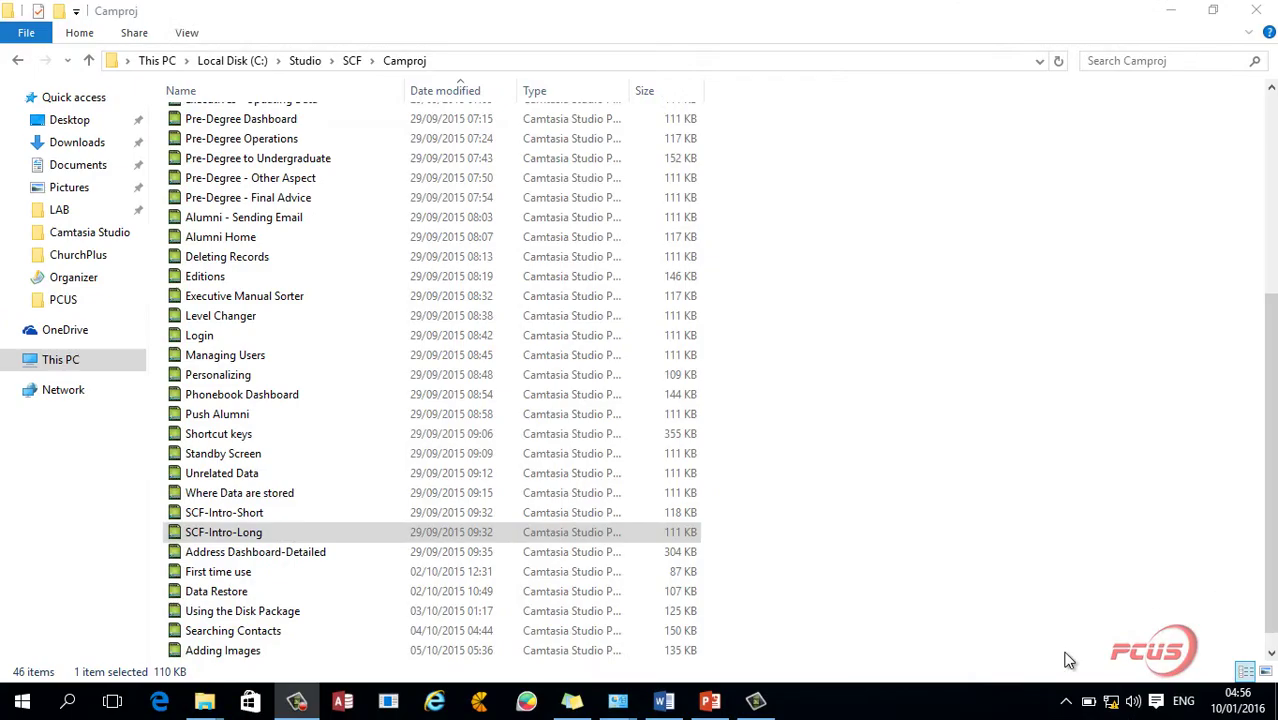
- Drag the 'Unable to locate file' warning for Intro-screen1.jpg down and left over the clip bin
click(266, 538)
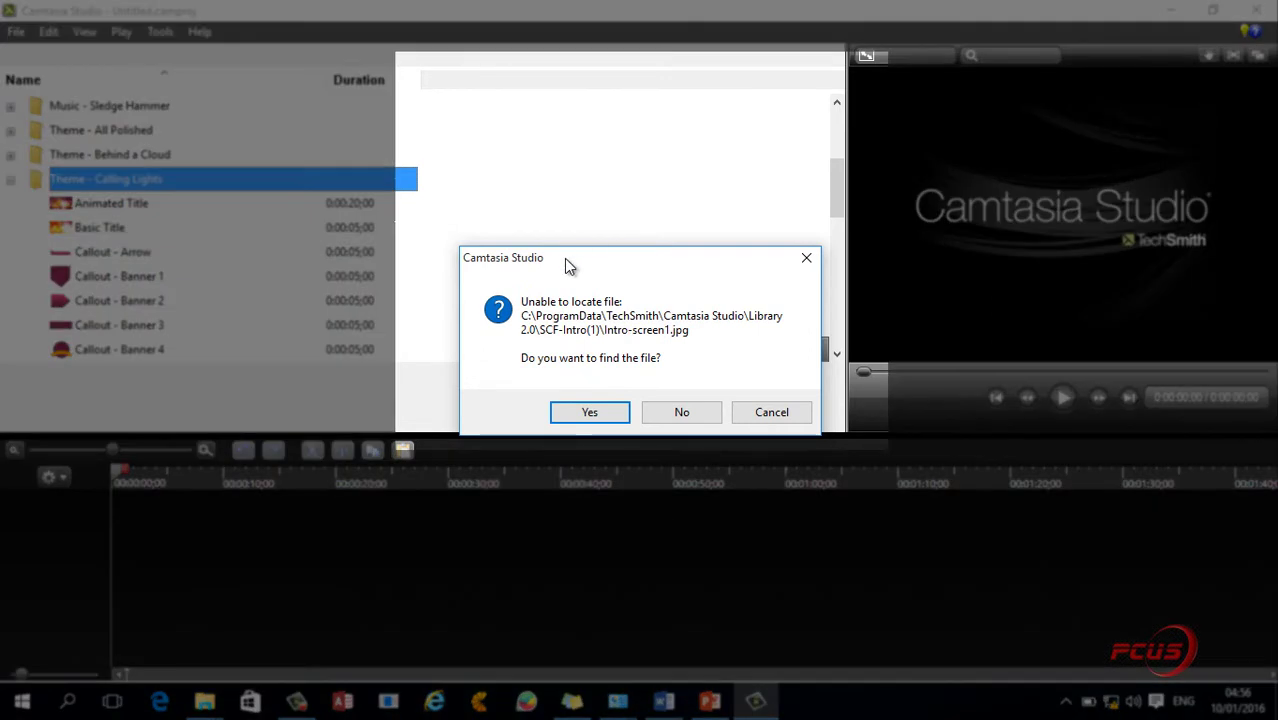
drag(564, 258, 541, 168)
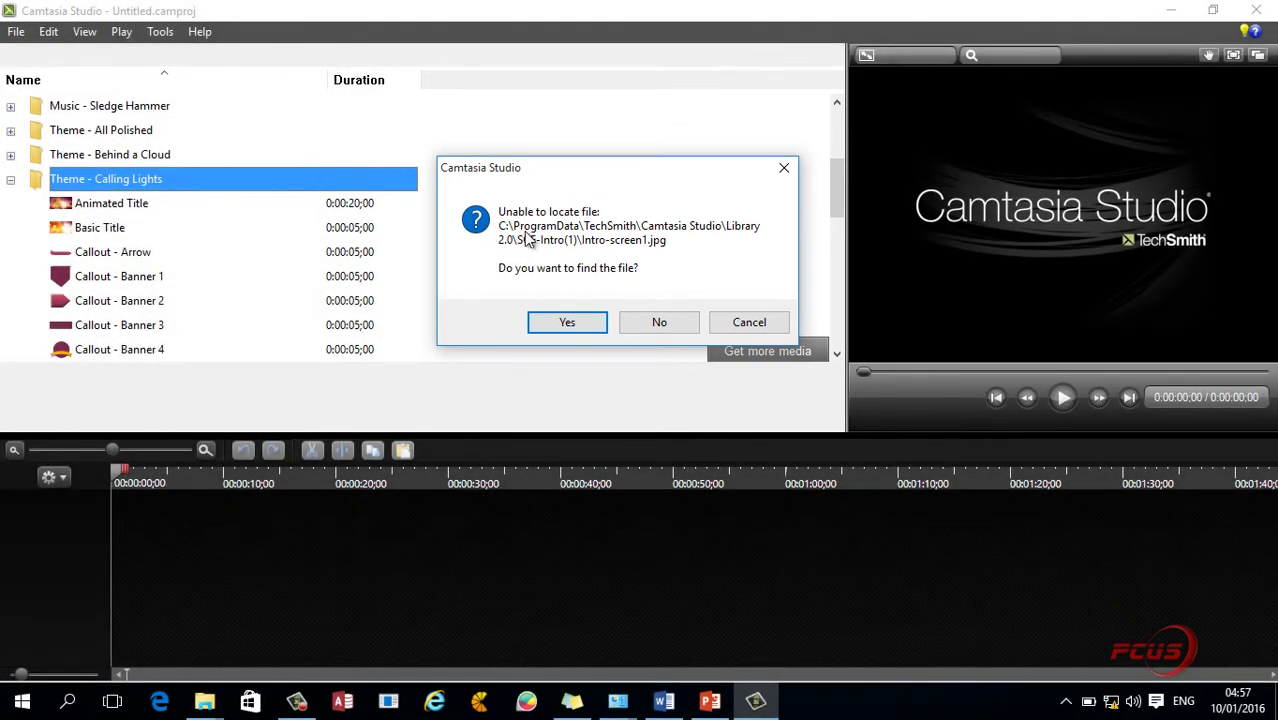
drag(538, 185, 499, 271)
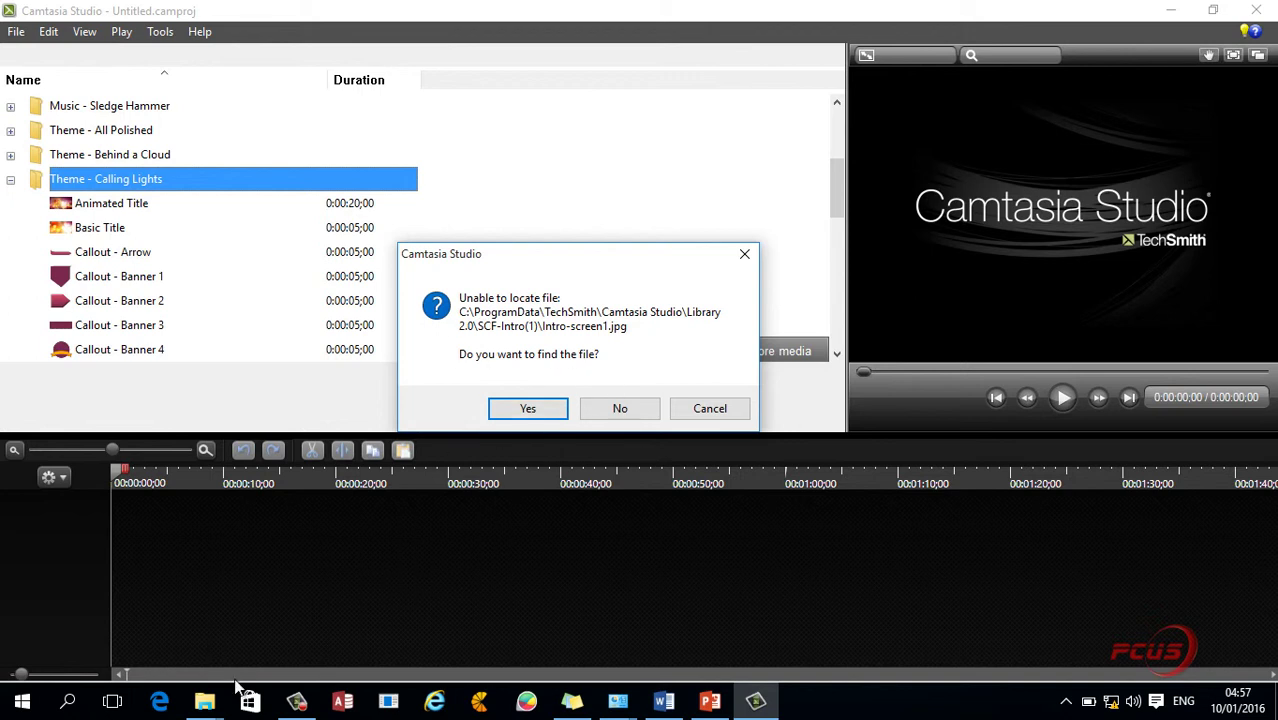
- Launch Snipping Tool via 'snip' search and take a free-form snip of the missing-file warning
click(69, 704)
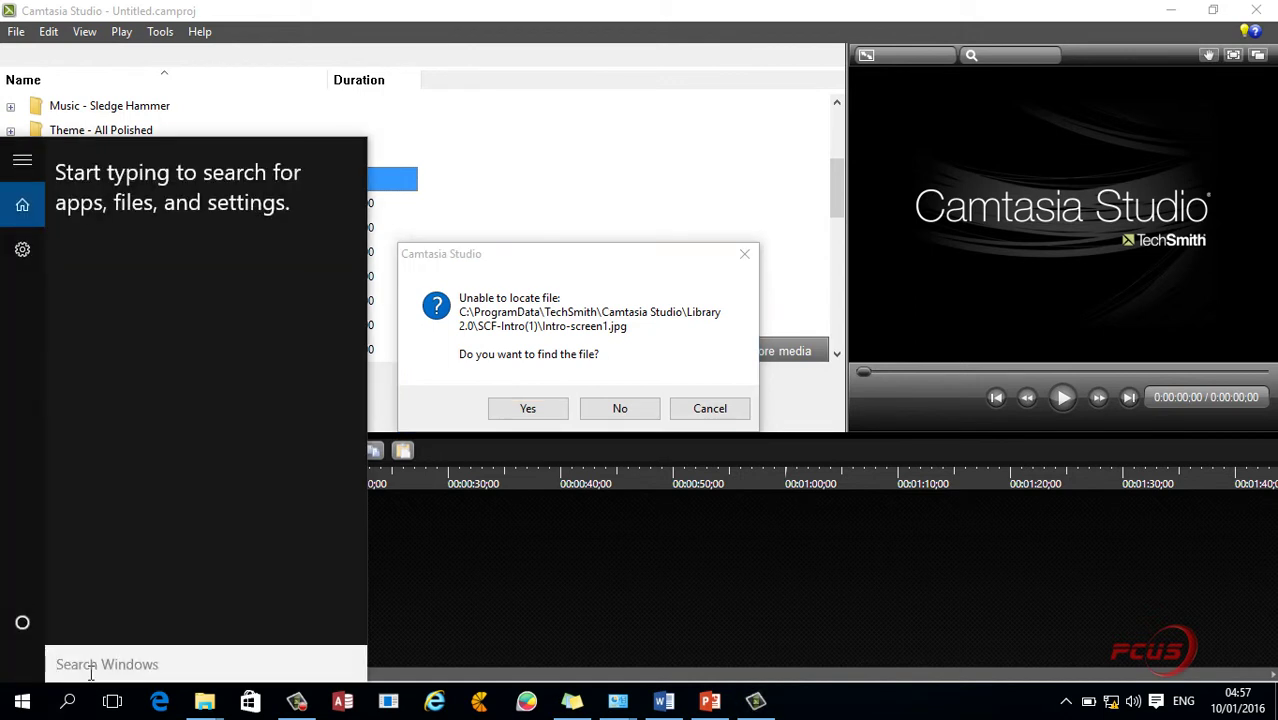
text(snip)
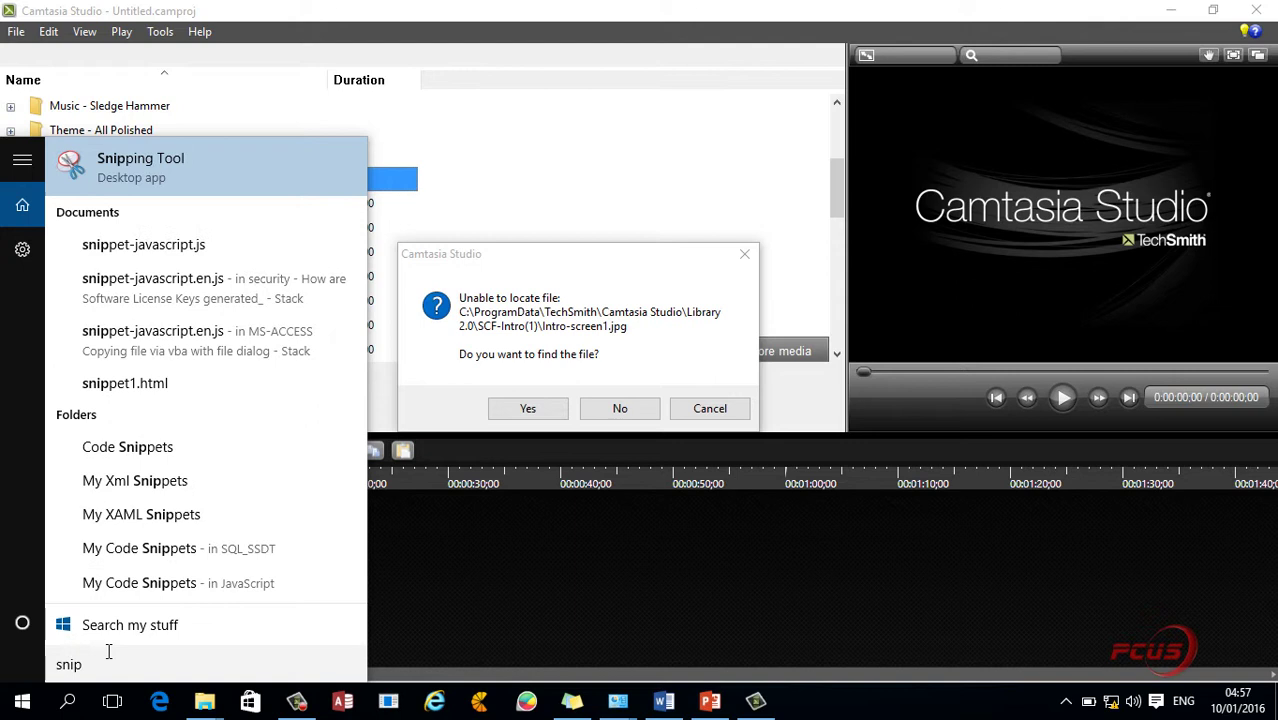
click(120, 160)
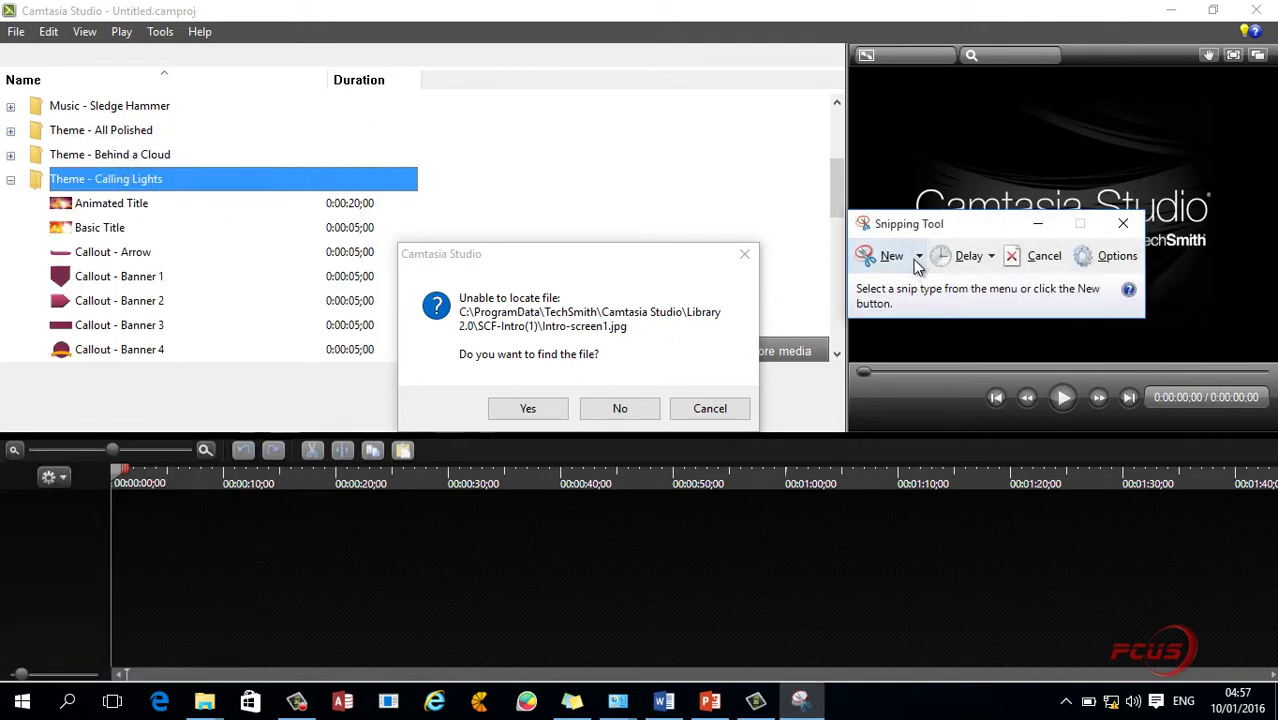
click(918, 257)
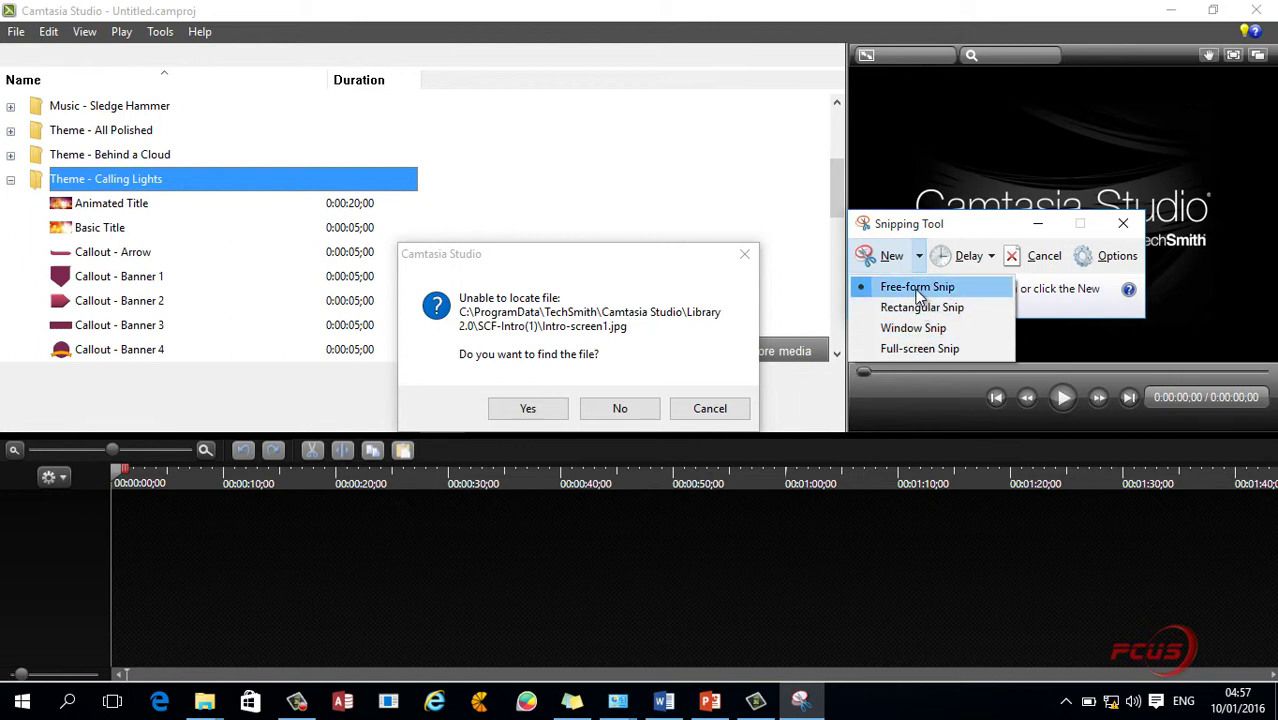
click(917, 288)
mouse_move(474, 157)
mouse_down()
mouse_move(276, 273)
mouse_move(361, 458)
mouse_move(556, 532)
mouse_move(728, 508)
mouse_move(798, 412)
mouse_move(781, 248)
mouse_move(696, 170)
mouse_move(598, 148)
mouse_move(444, 153)
mouse_move(462, 182)
mouse_up()
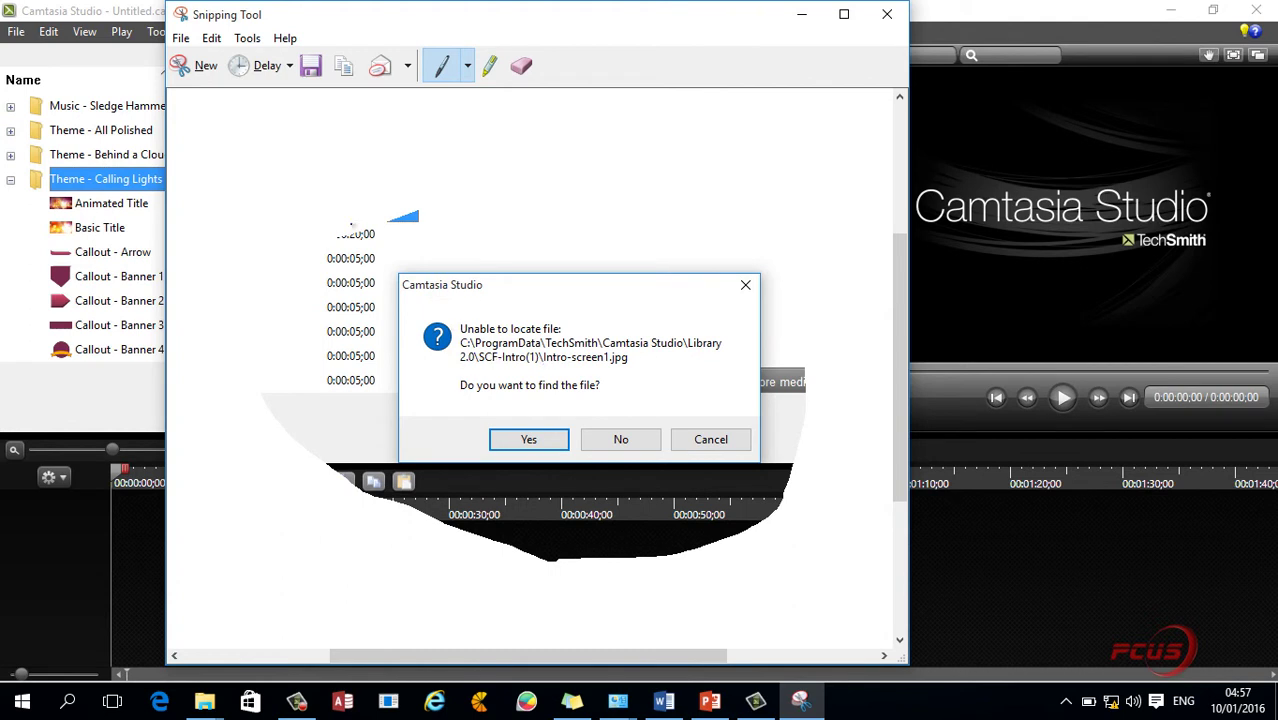
click(95, 8)
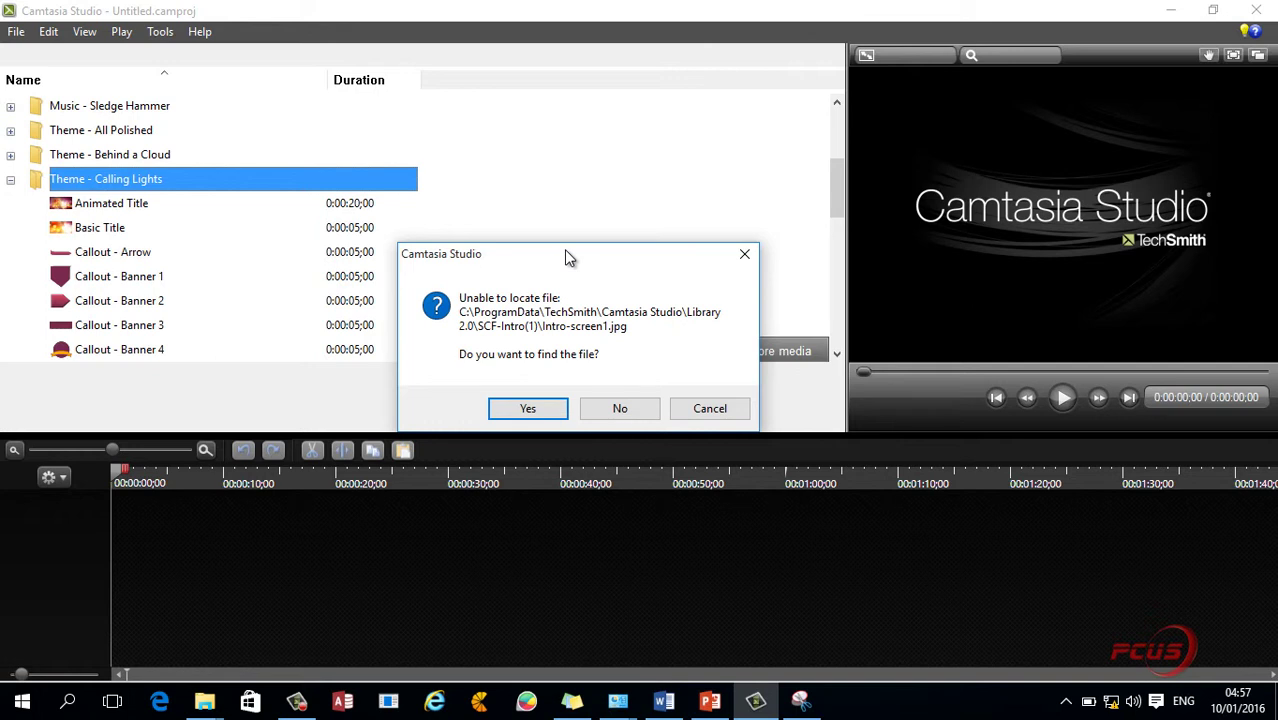
- Open Local Disk (C:) in a new Explorer window with Hidden items shown, selecting ProgramData
key(super+e)
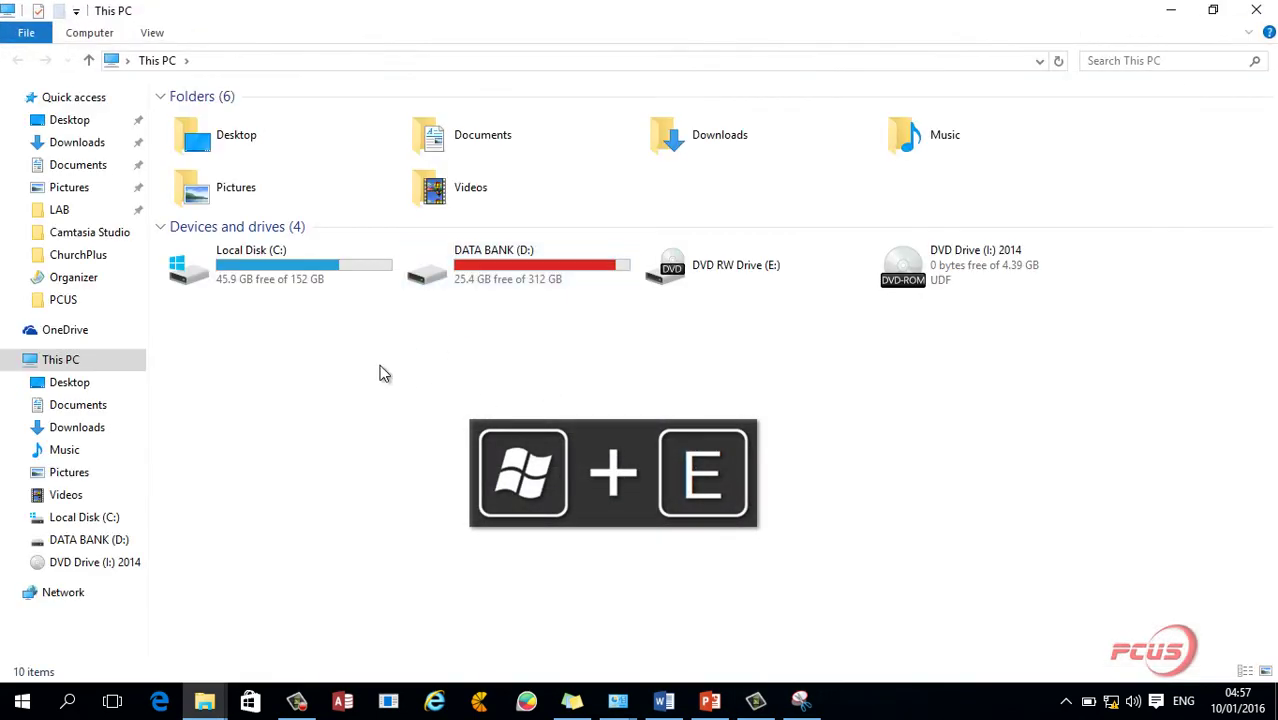
click(310, 281)
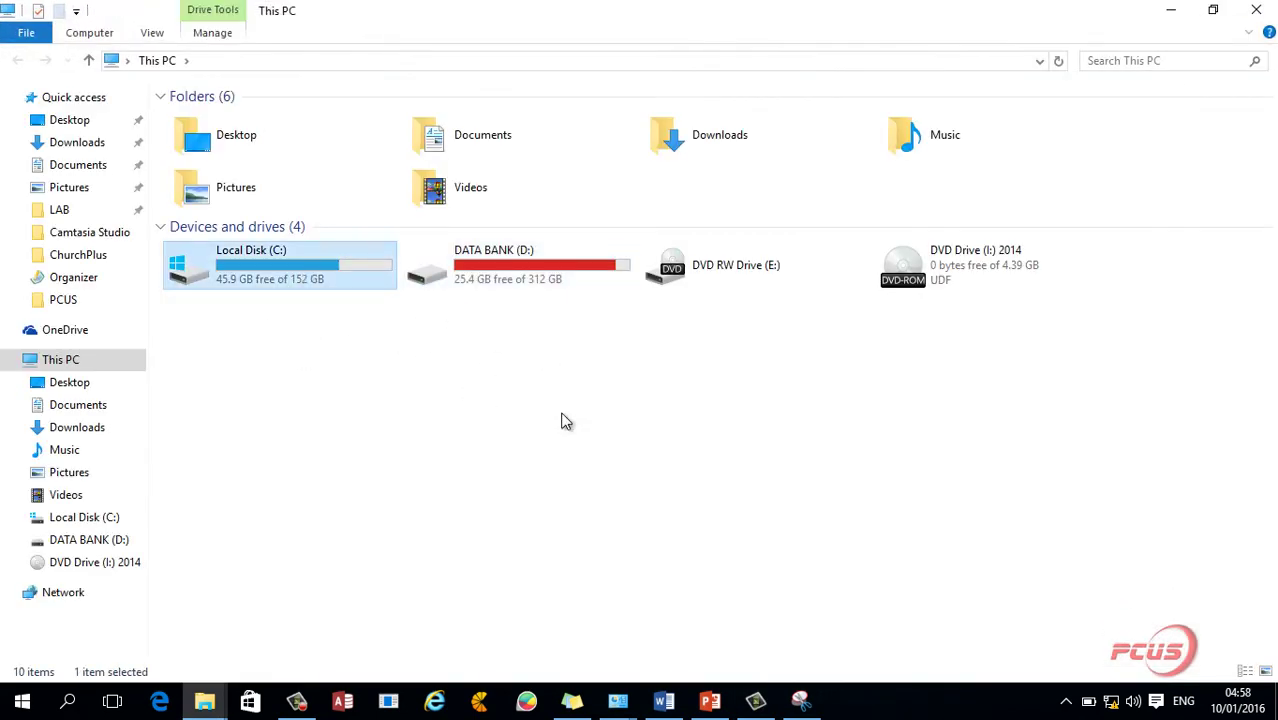
double_click(273, 260)
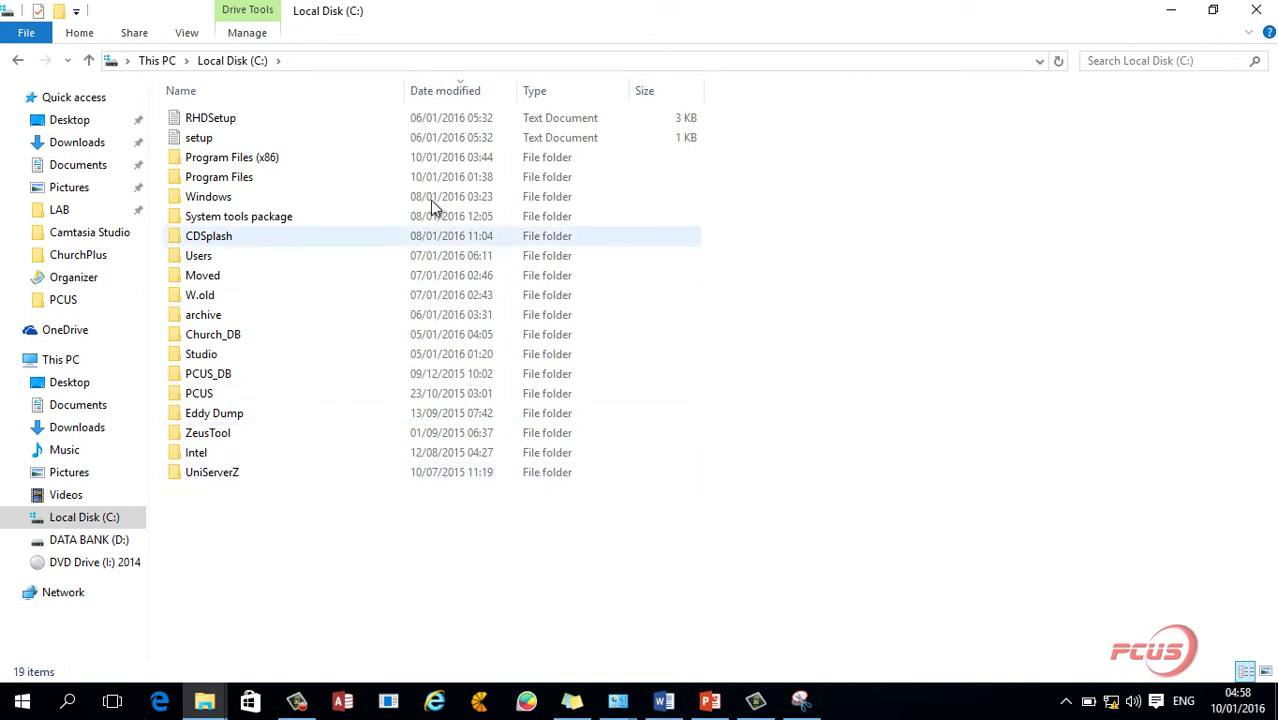
click(188, 33)
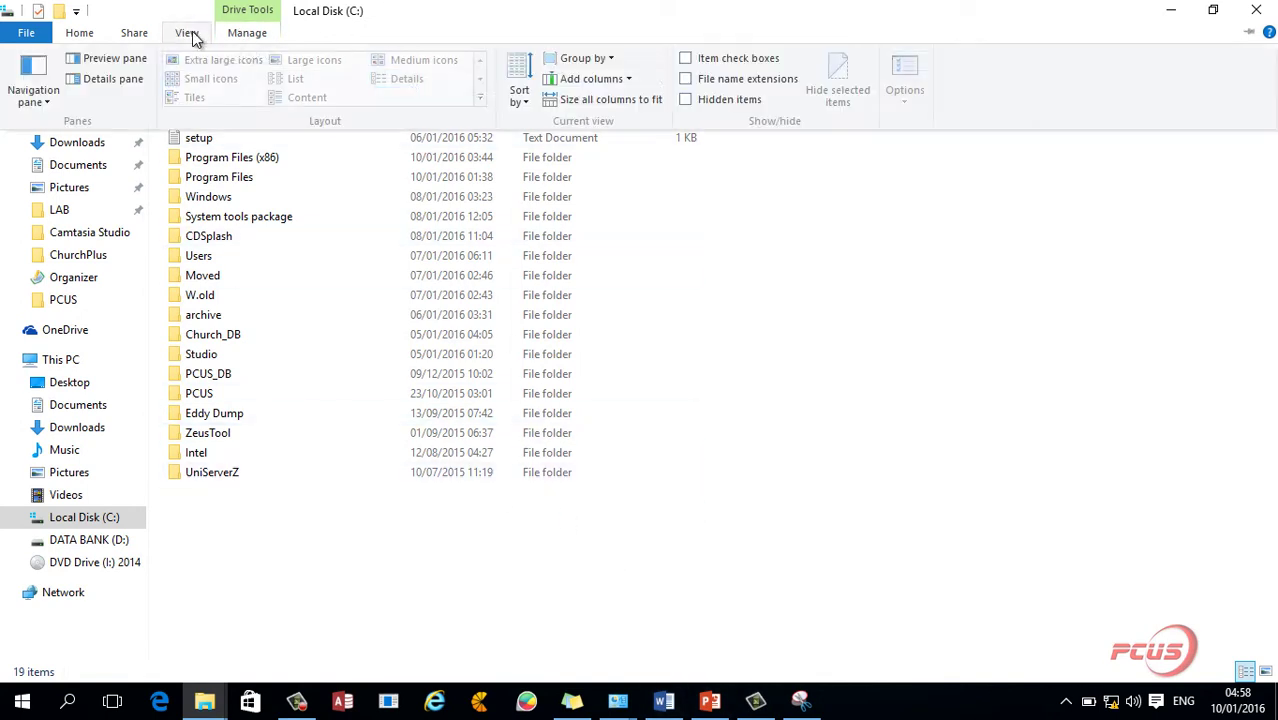
click(686, 100)
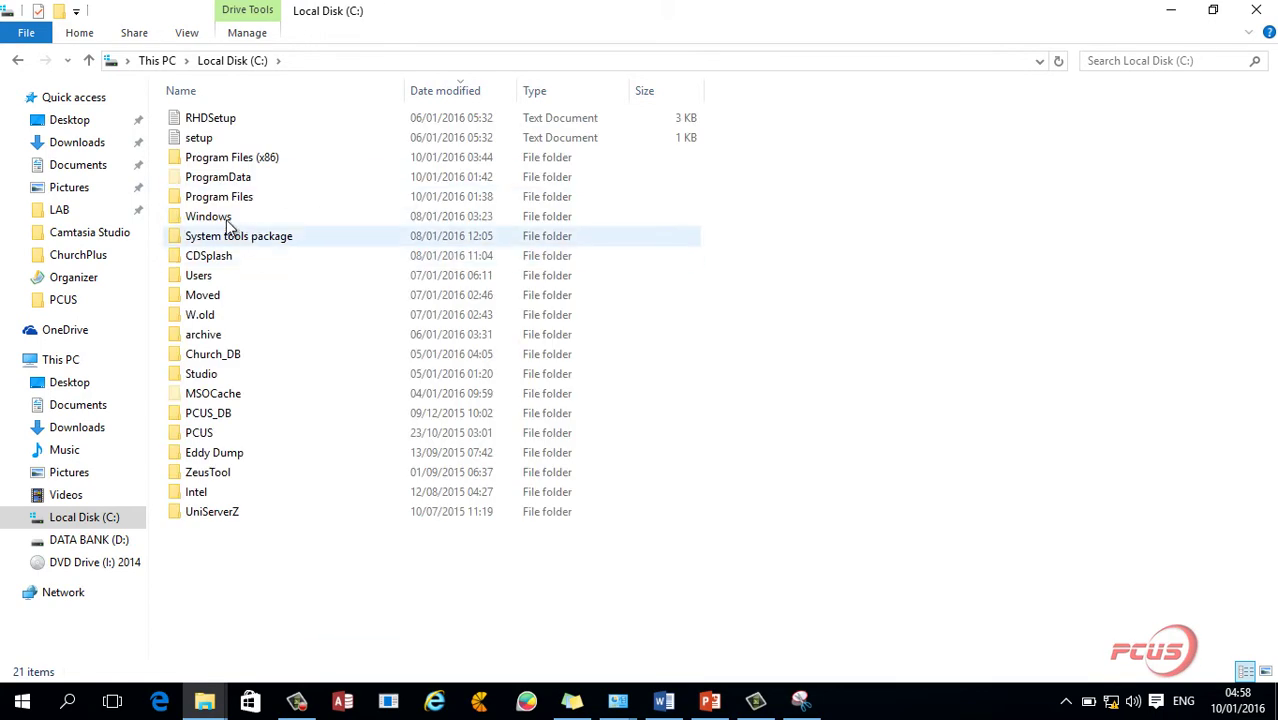
click(240, 180)
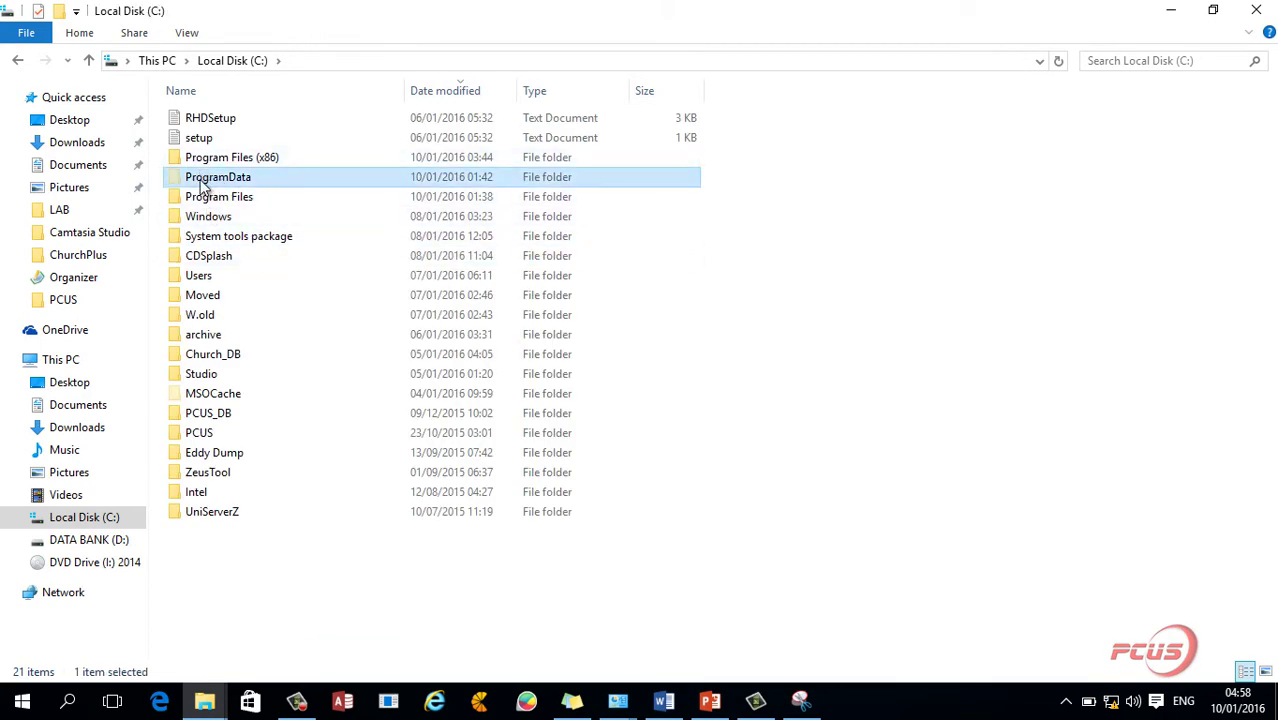
mouse_move(204, 185)
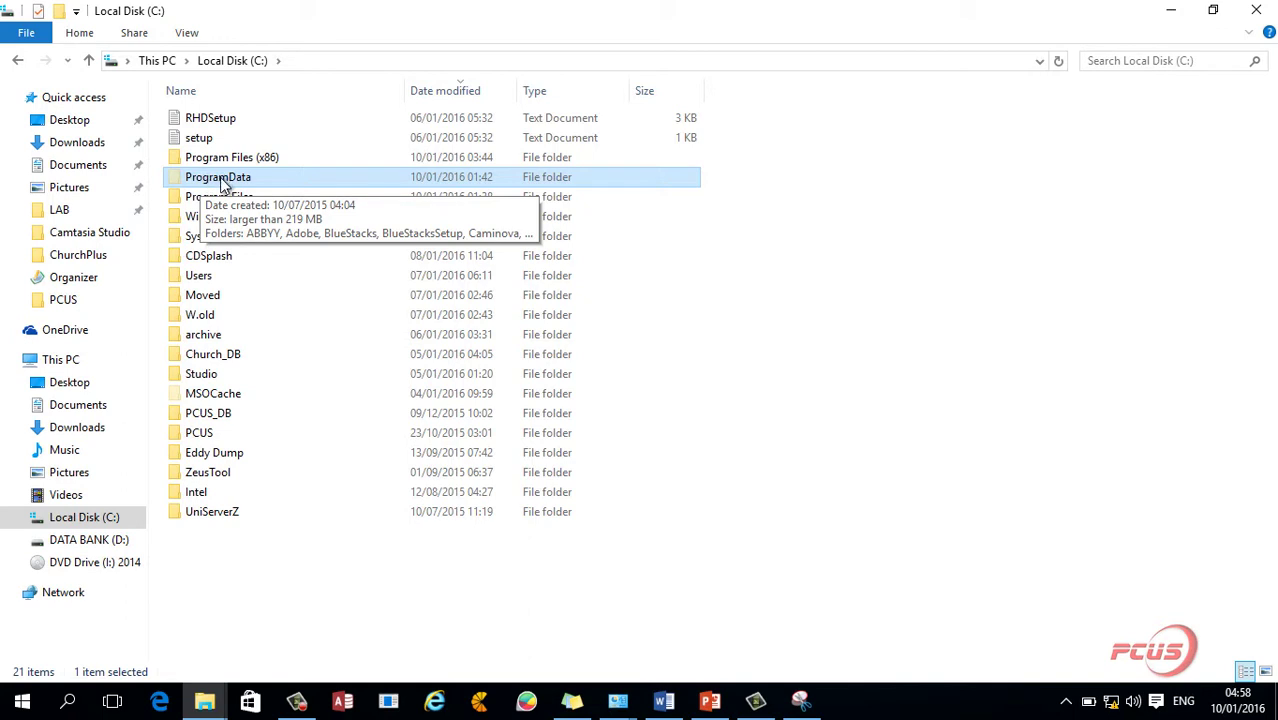
- Open ProgramData and compare against the snipped missing-file path
double_click(222, 181)
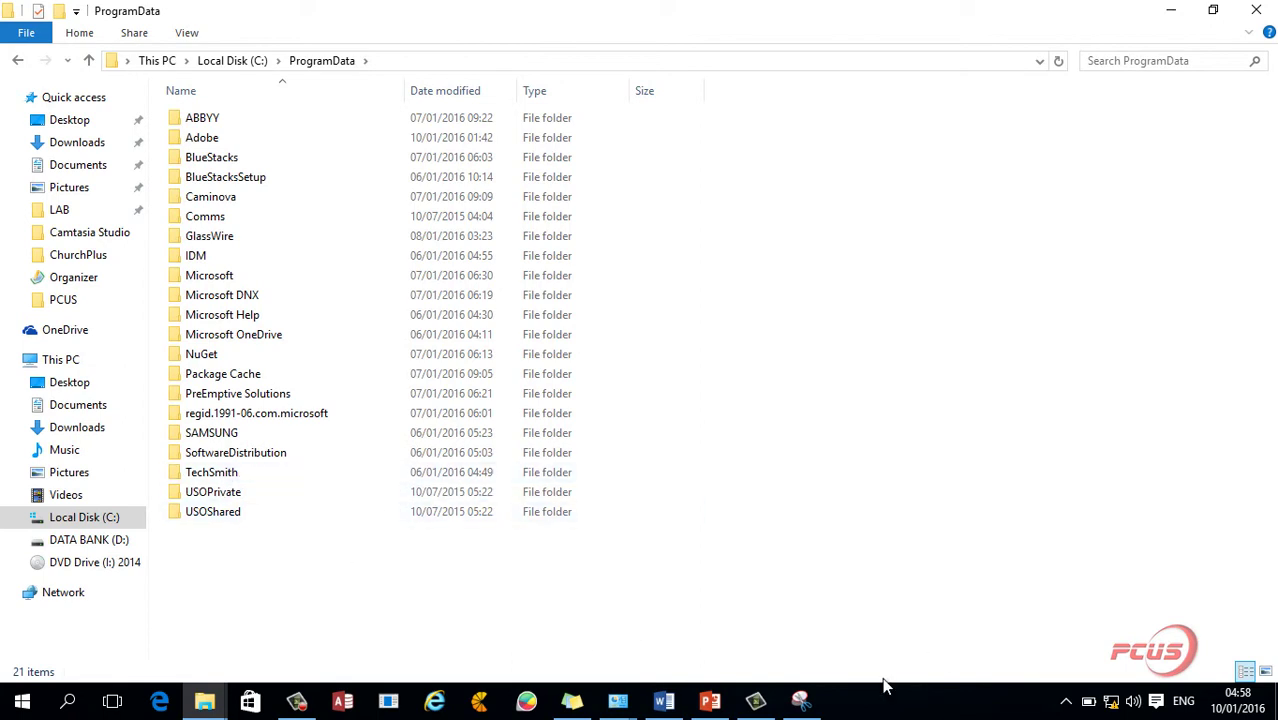
click(801, 700)
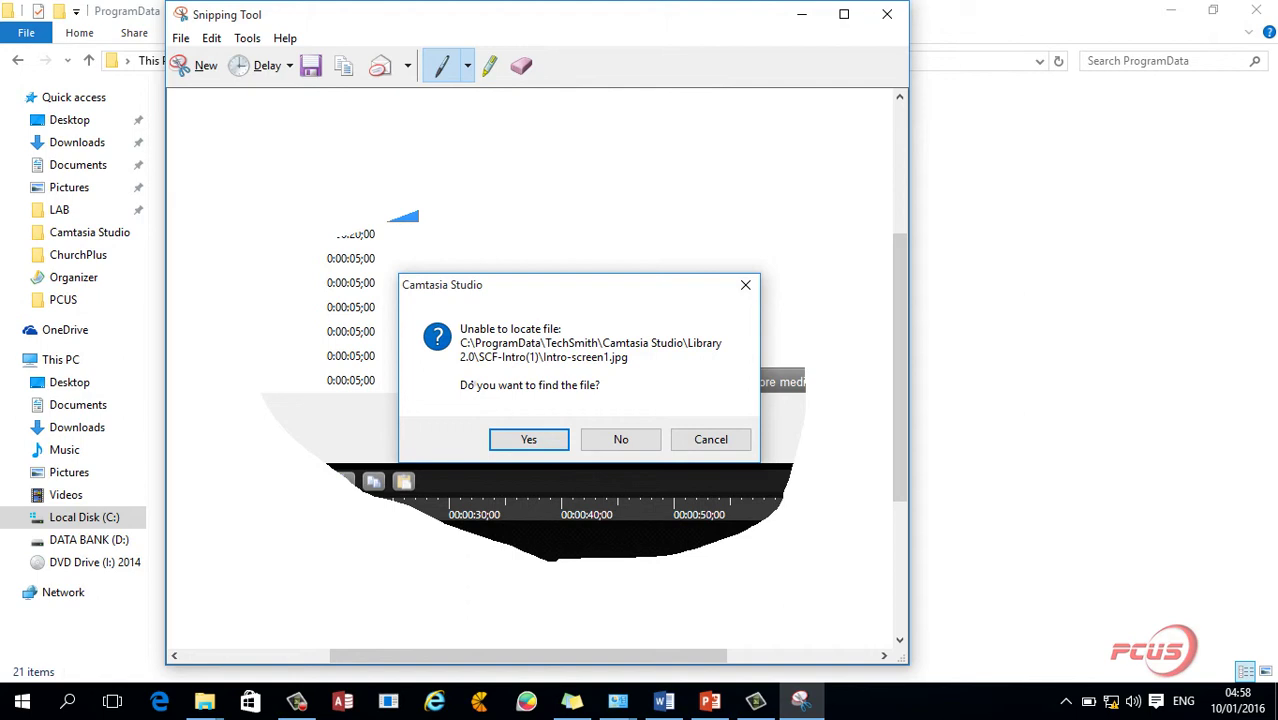
click(1000, 8)
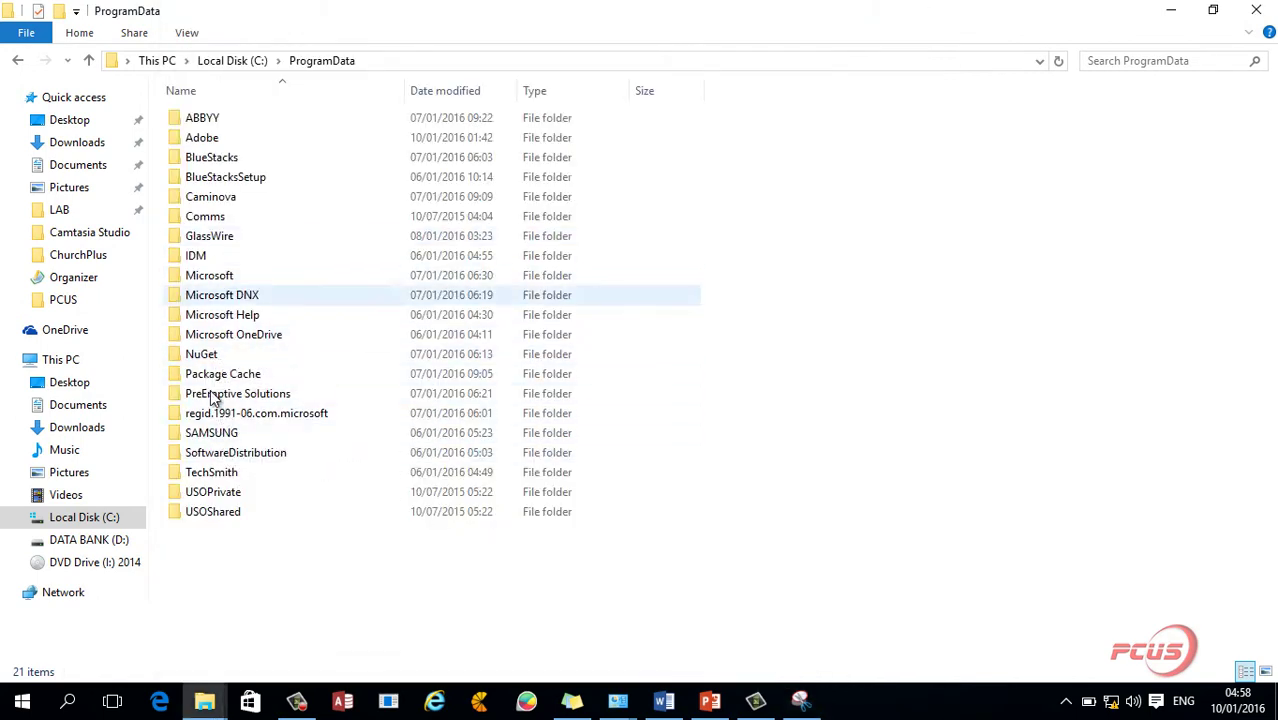
- Go into TechSmith > Camtasia Studio > Library 2.0 and jump to the S entries, rechecking the snip
double_click(214, 474)
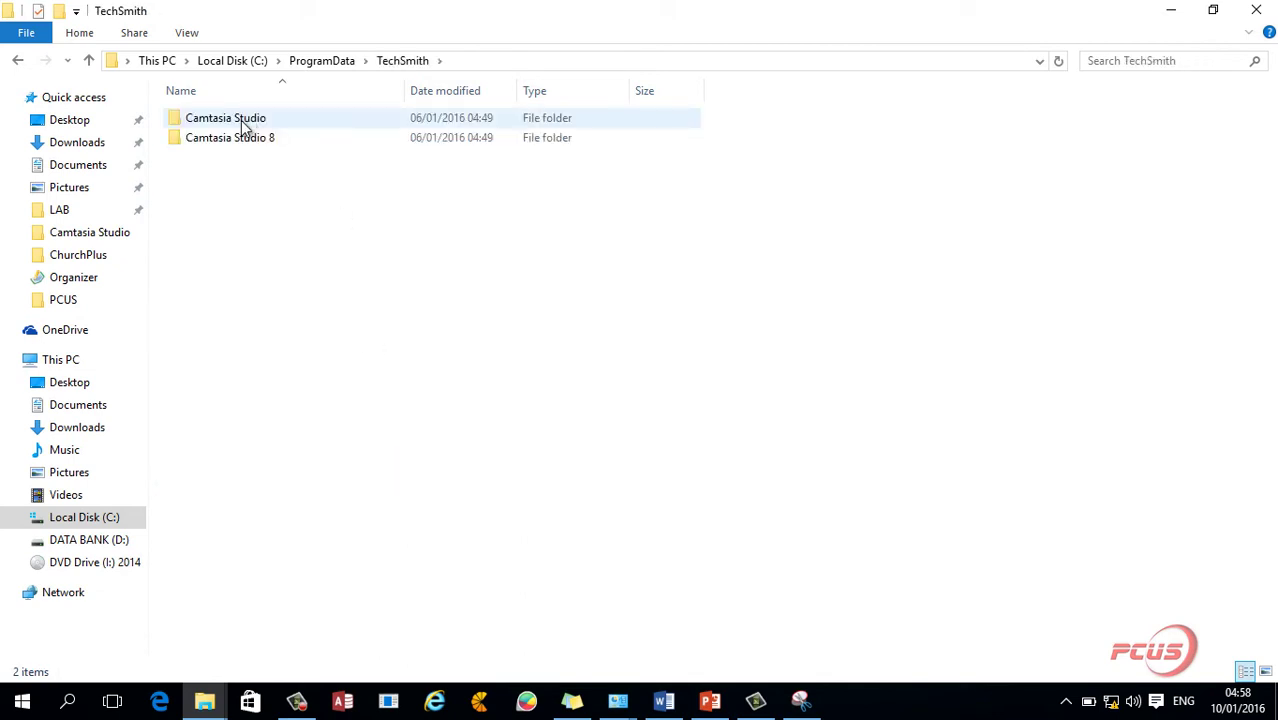
double_click(241, 120)
double_click(225, 115)
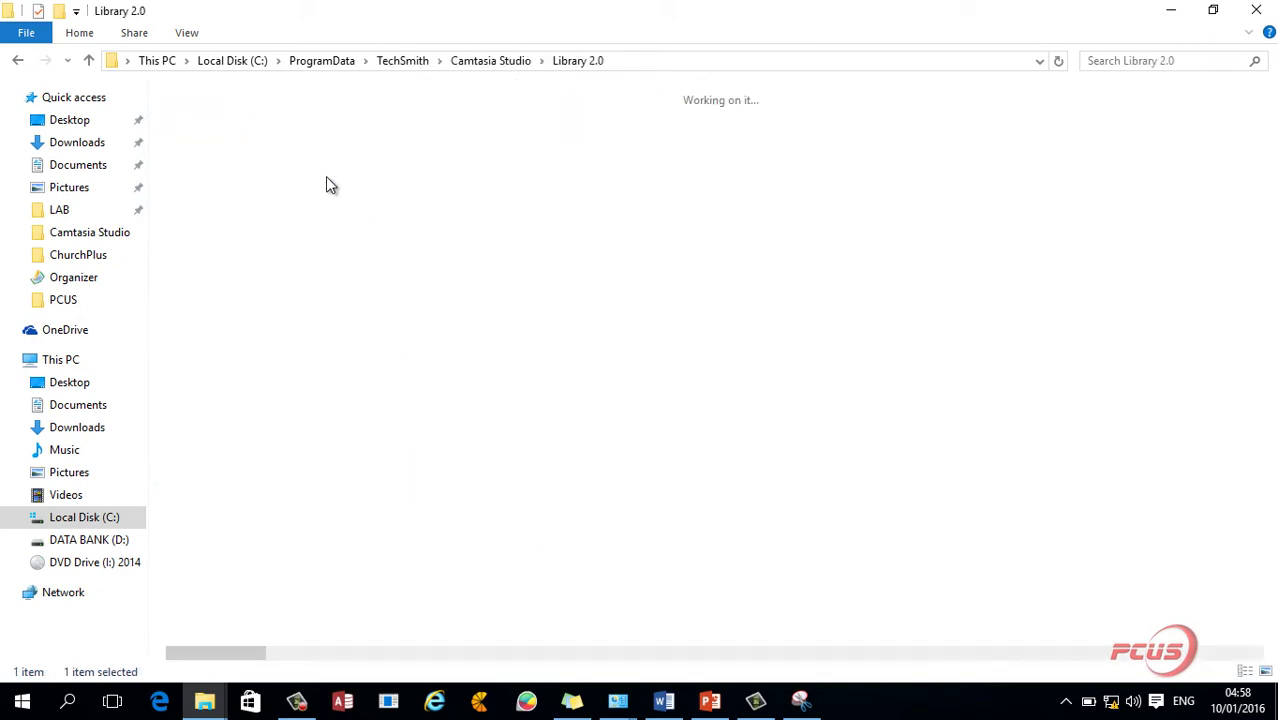
scroll(585, 280, right, 1)
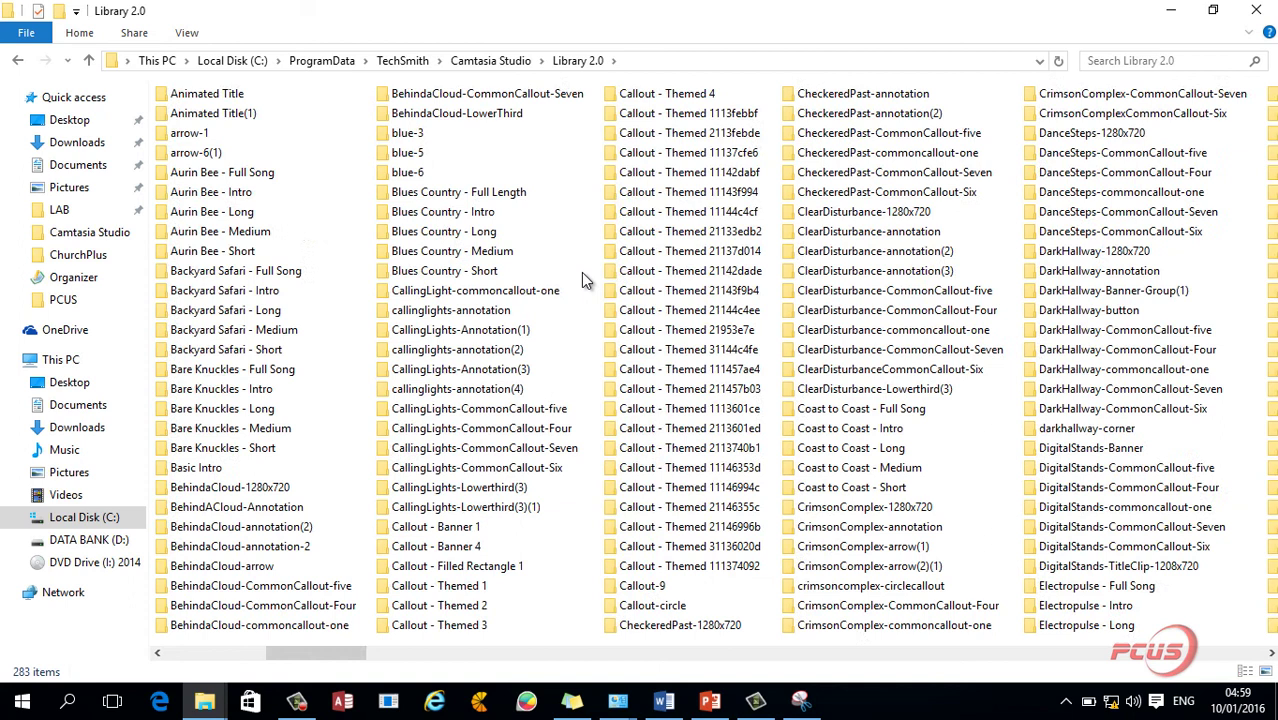
scroll(585, 280, right, 10)
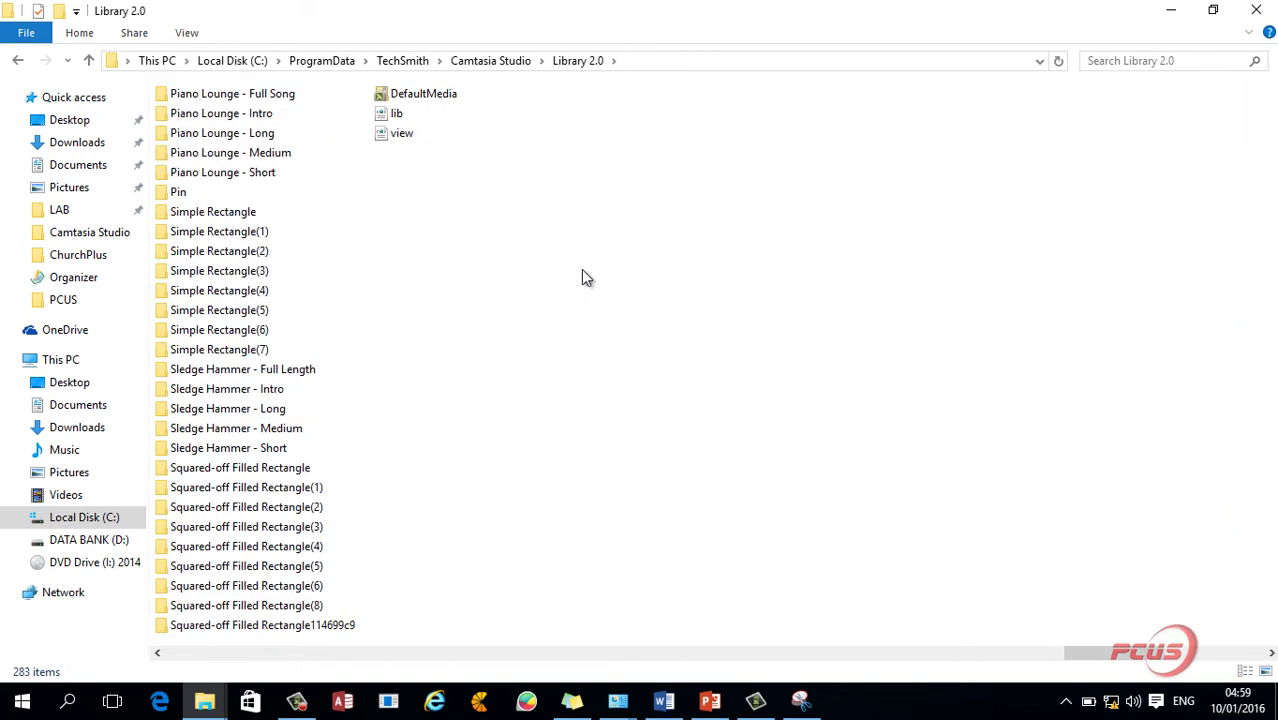
key(s)
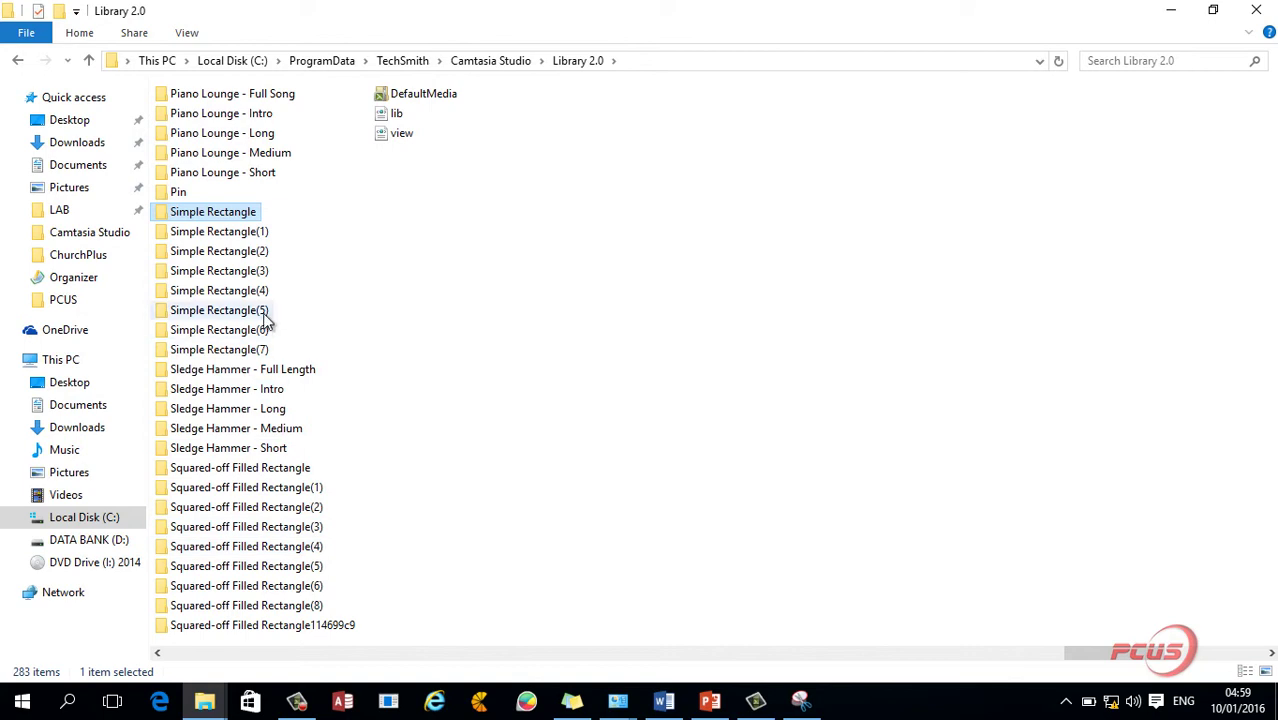
click(800, 700)
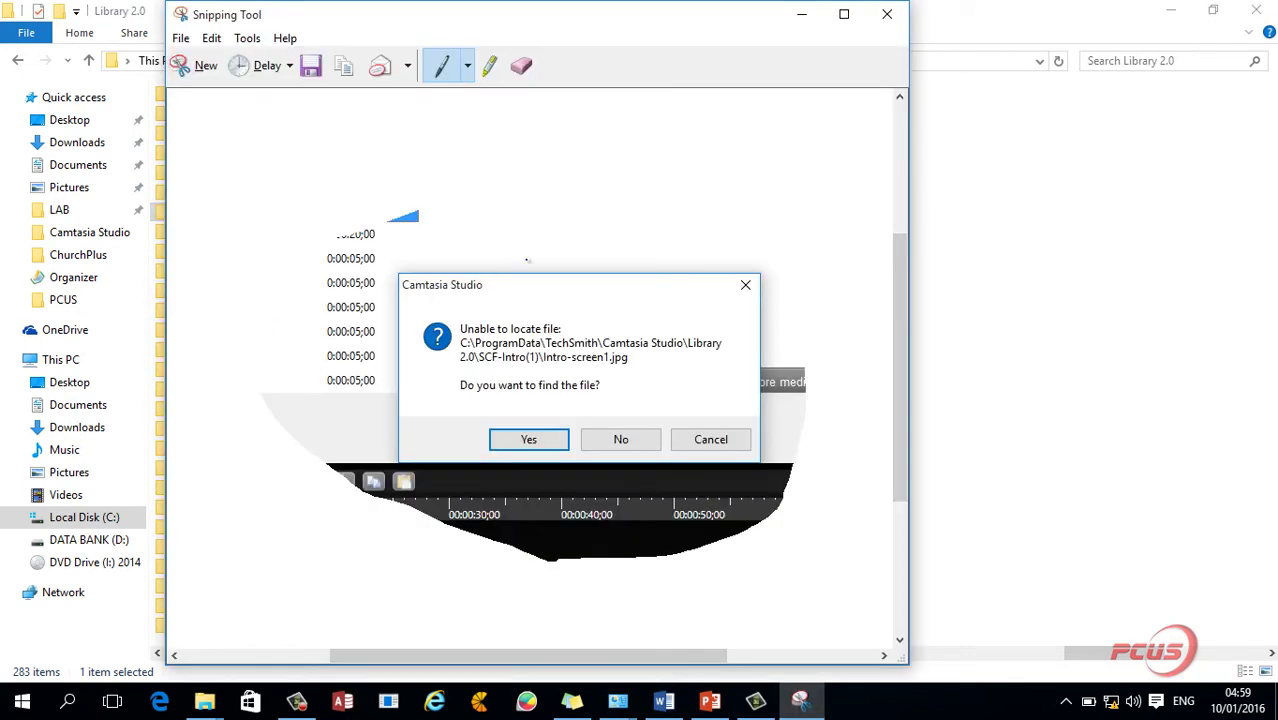
- Minimize the Library 2.0 Explorer window so Camtasia's Intro-screen1.jpg warning is in front
click(973, 22)
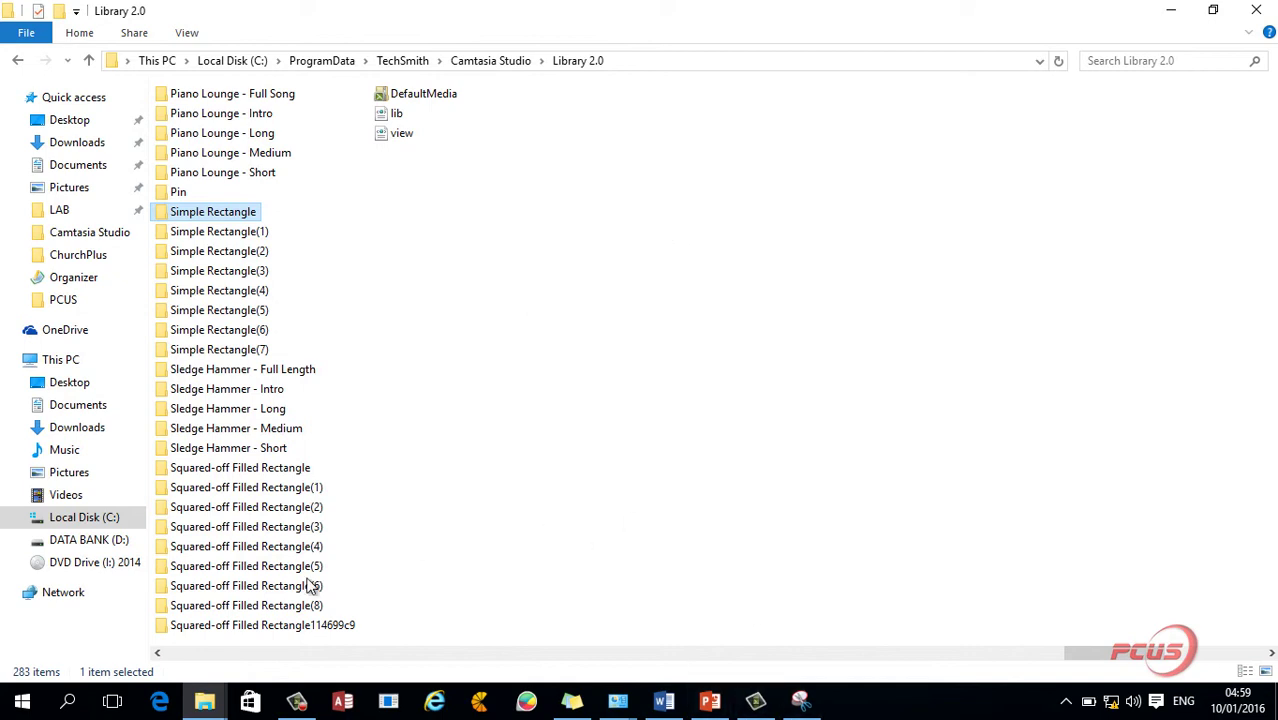
click(157, 652)
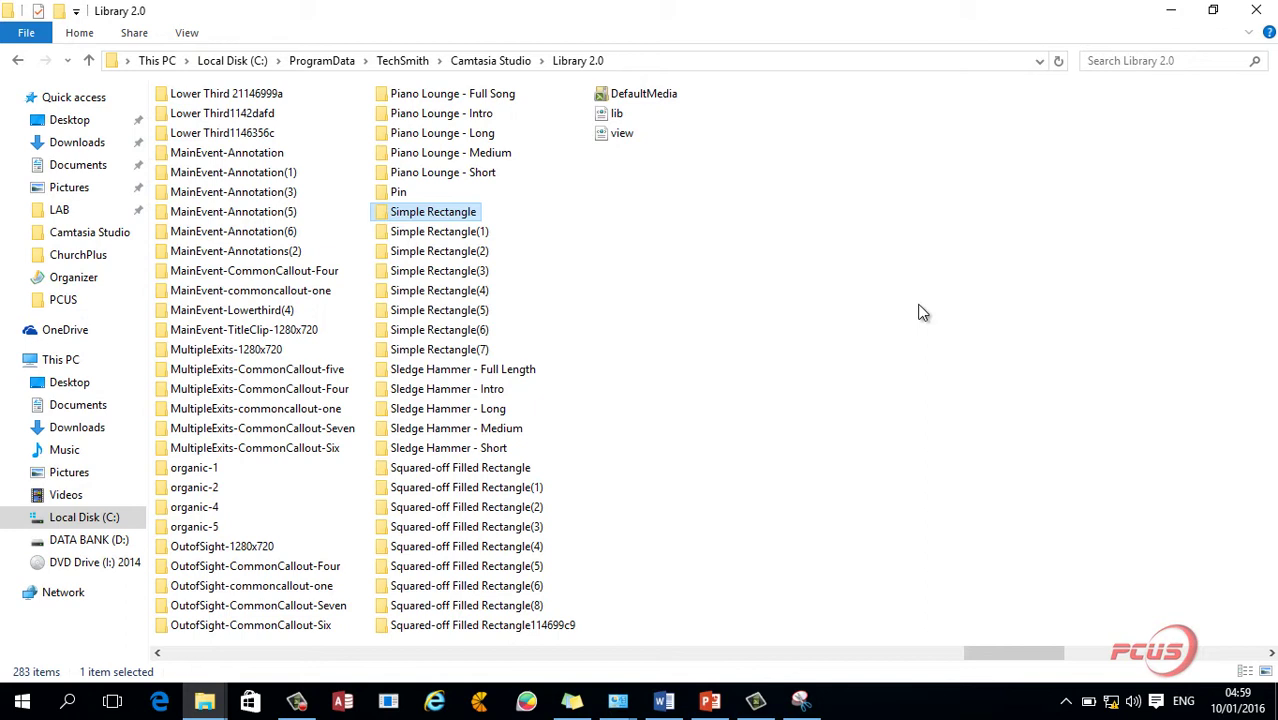
click(1171, 10)
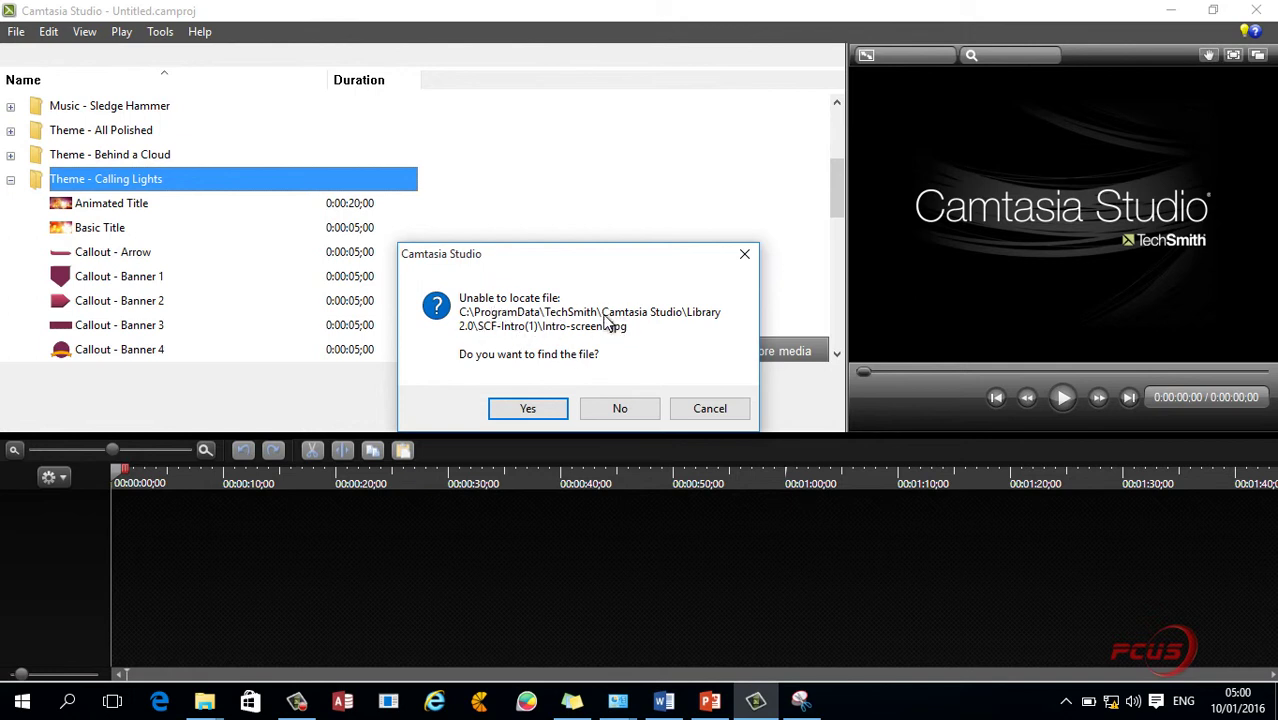
- Accept the prompt and point the missing Intro-screen1.jpg to C:\Studio\SCF\pix\Intro-screen1
click(532, 405)
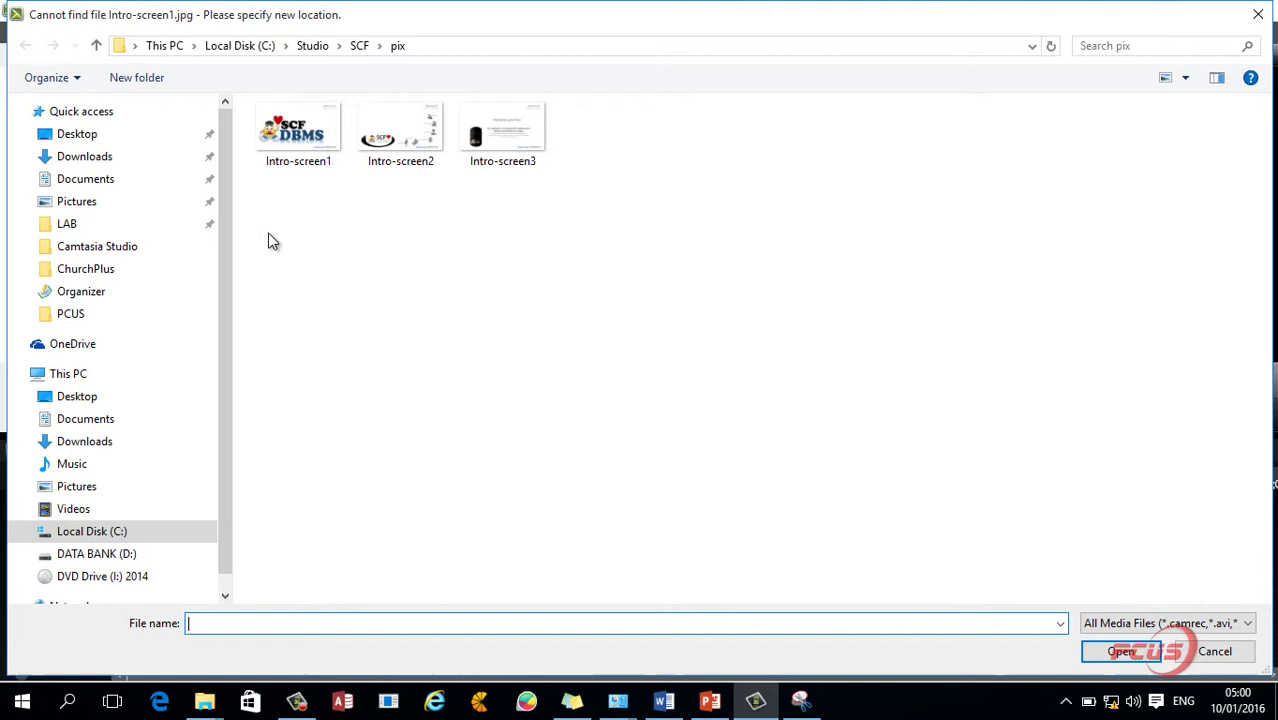
click(241, 47)
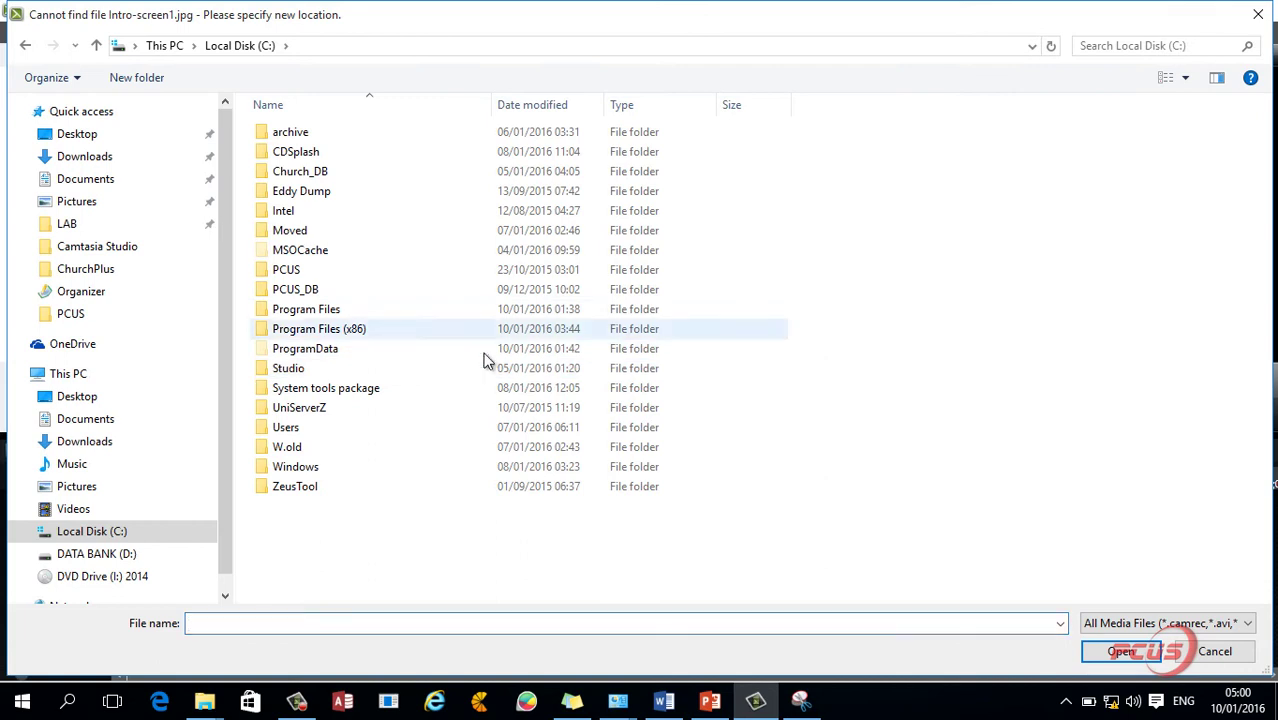
click(315, 372)
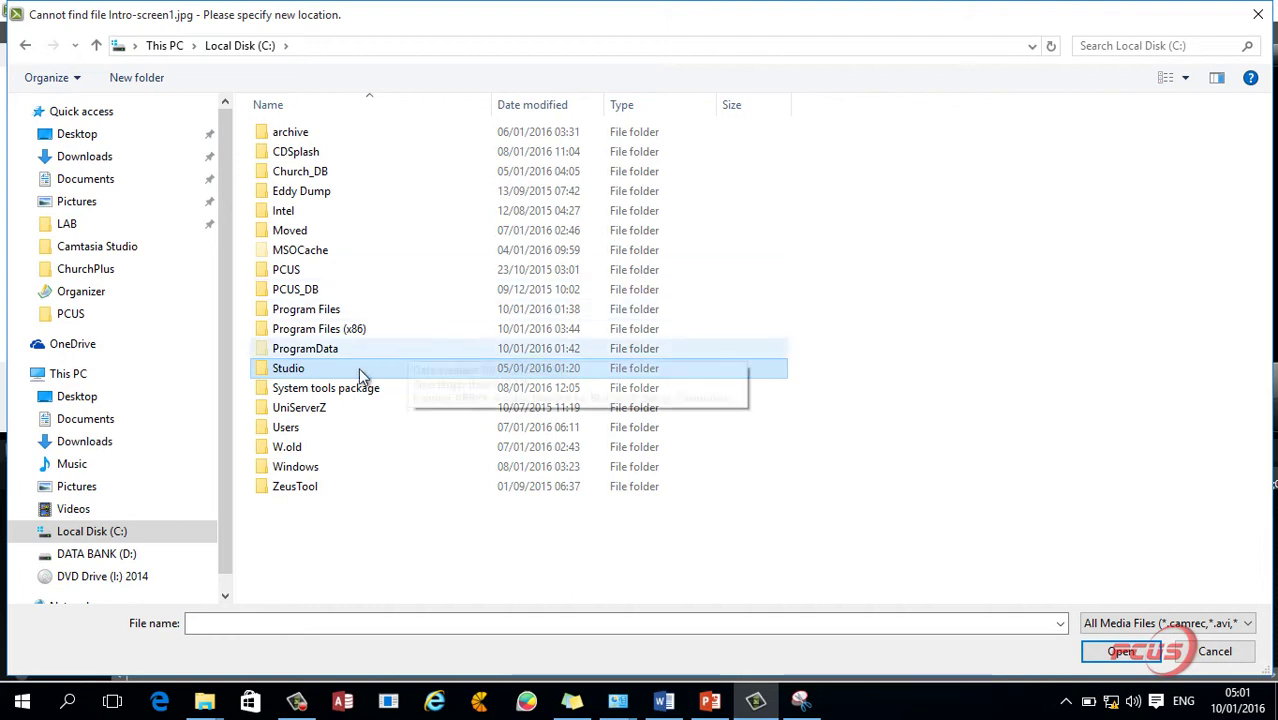
double_click(287, 370)
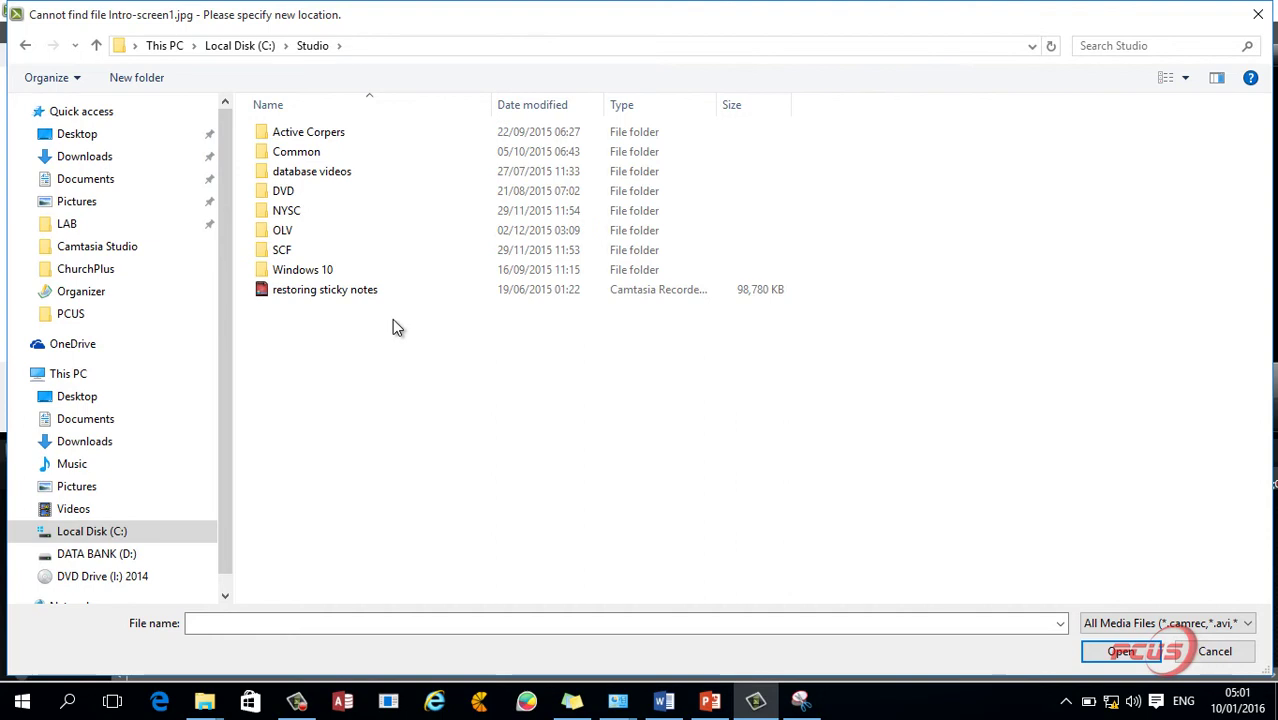
click(282, 255)
double_click(282, 255)
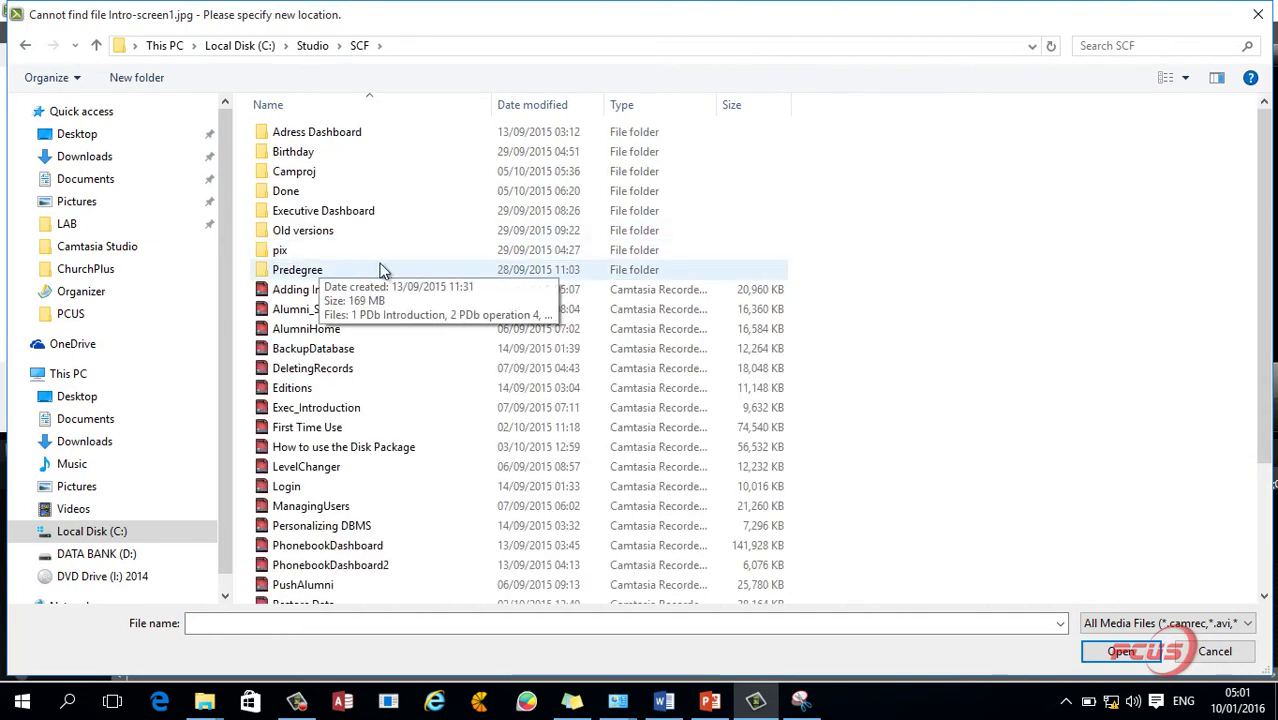
double_click(285, 251)
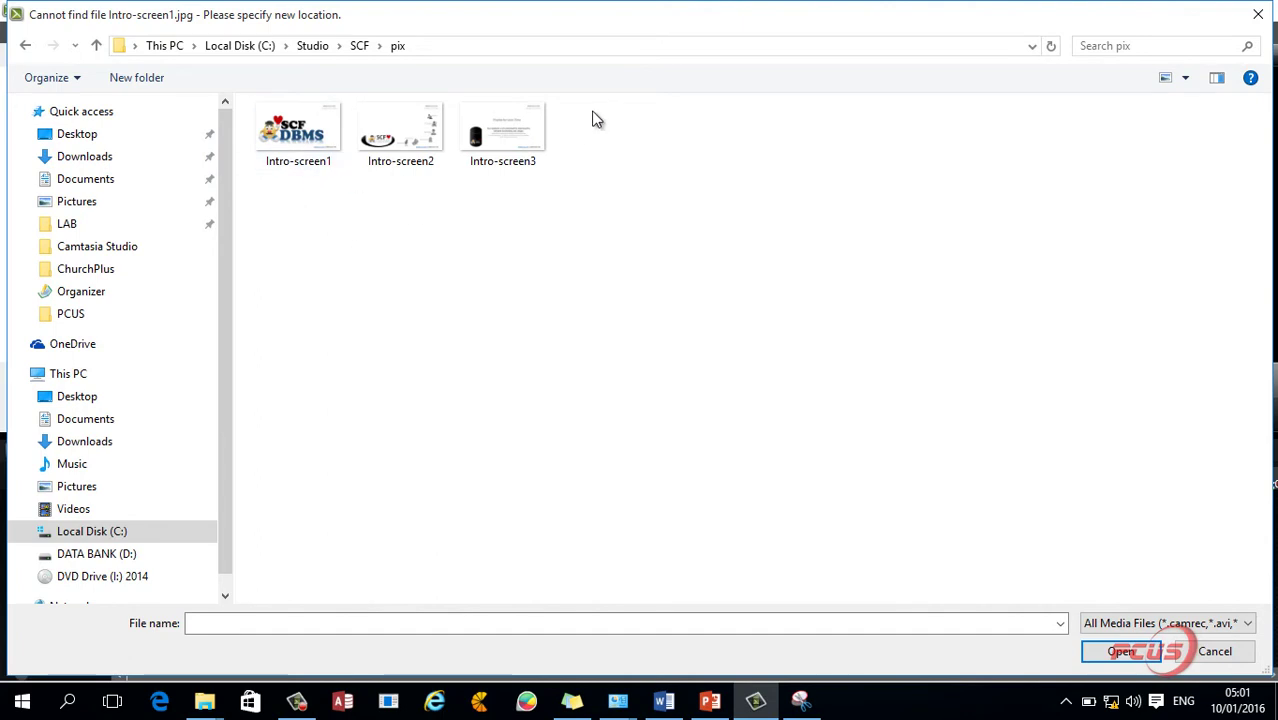
click(298, 145)
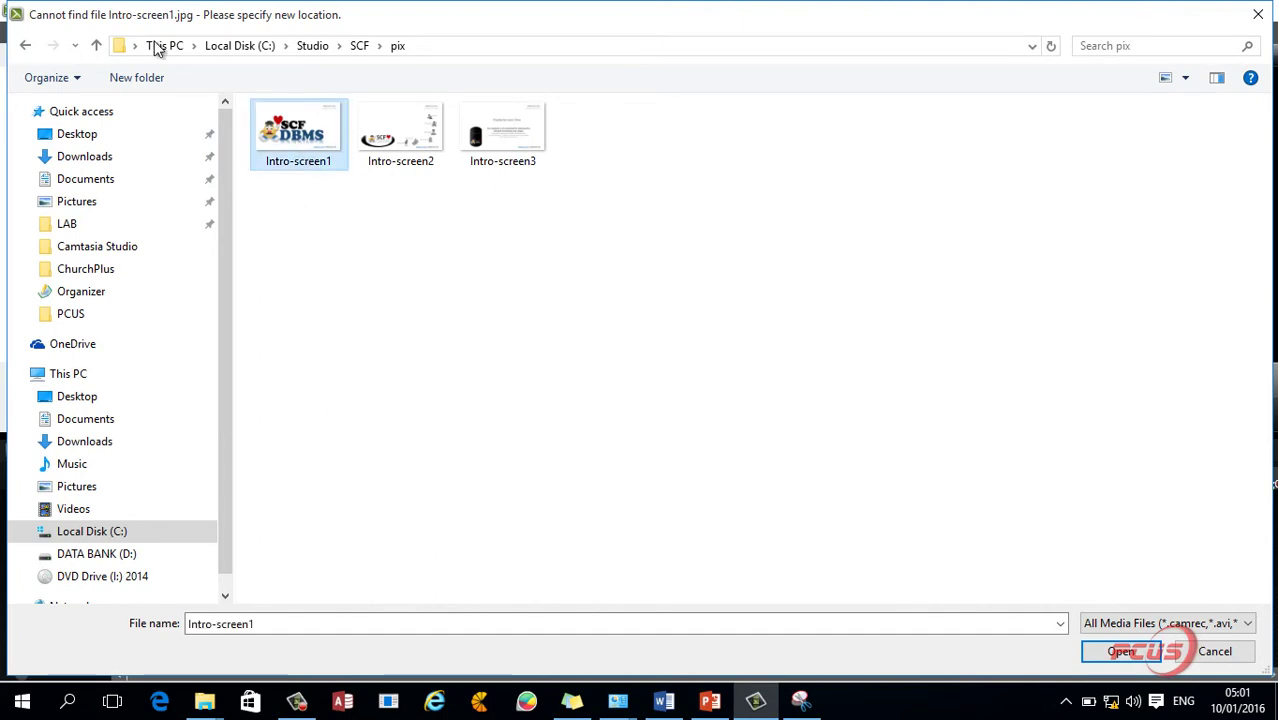
double_click(293, 141)
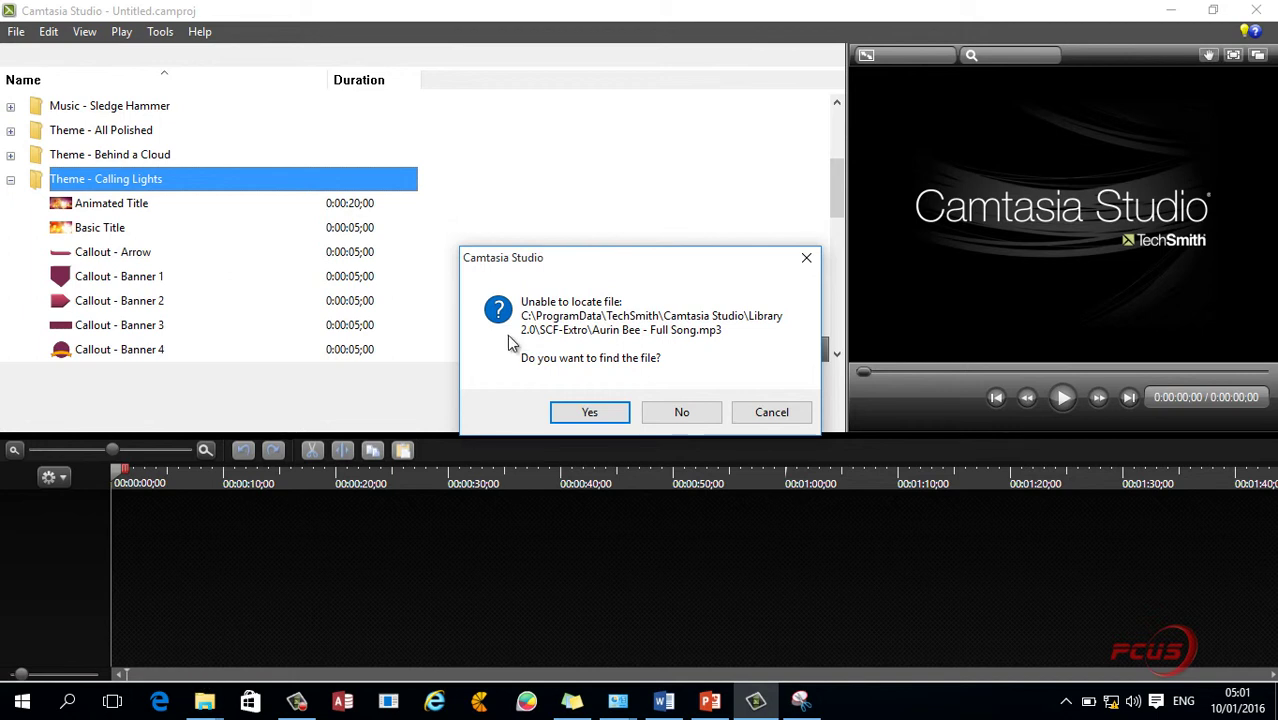
key(super+e)
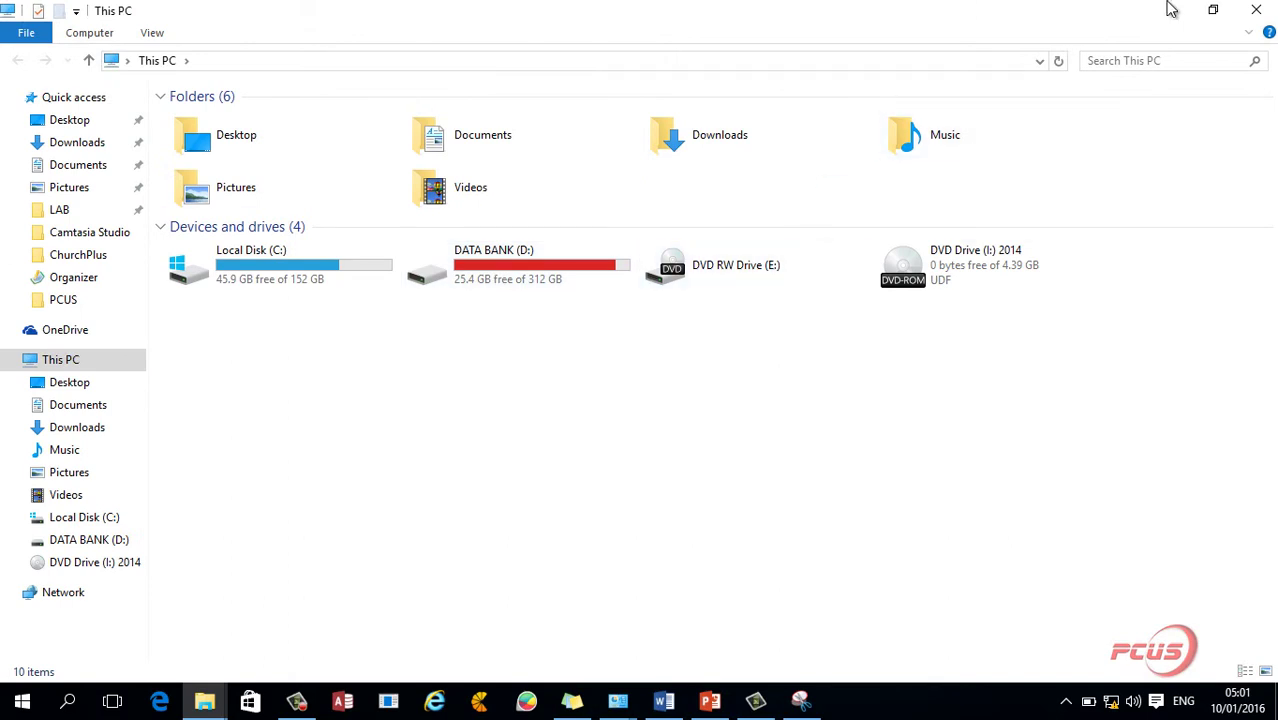
key(alt+F4)
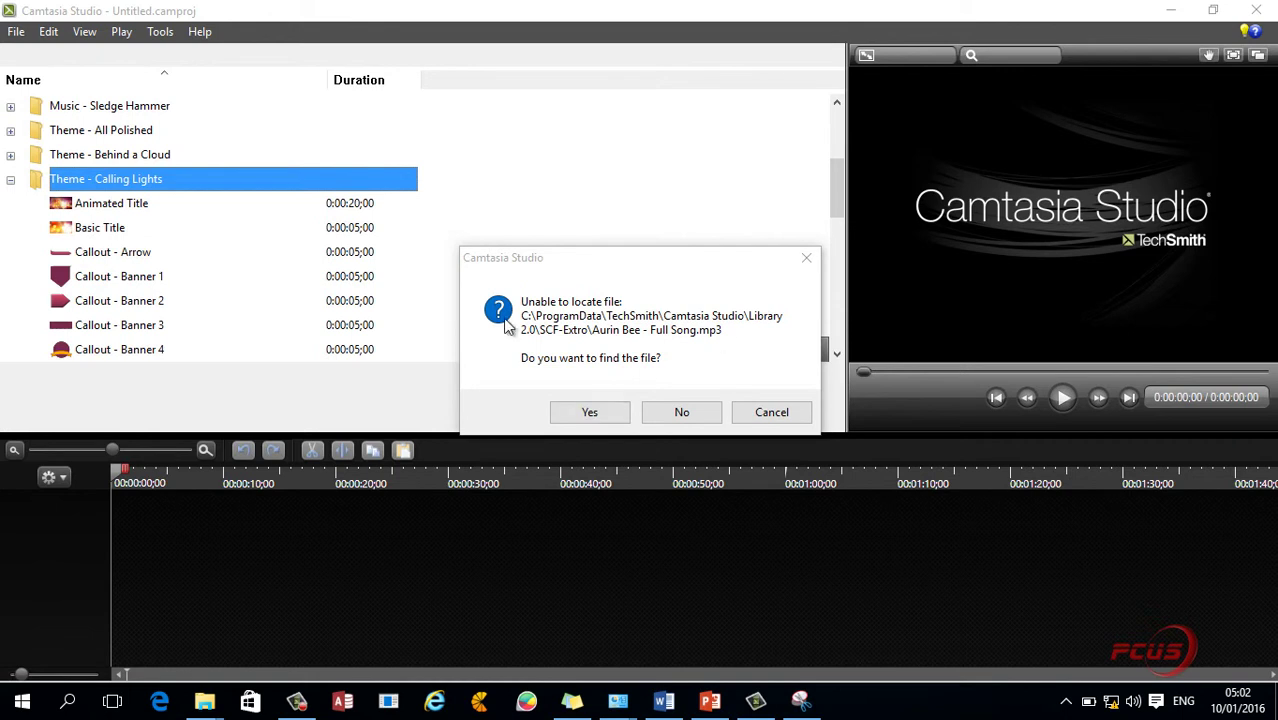
mouse_move(620, 248)
mouse_down()
mouse_move(700, 256)
mouse_move(630, 226)
mouse_up()
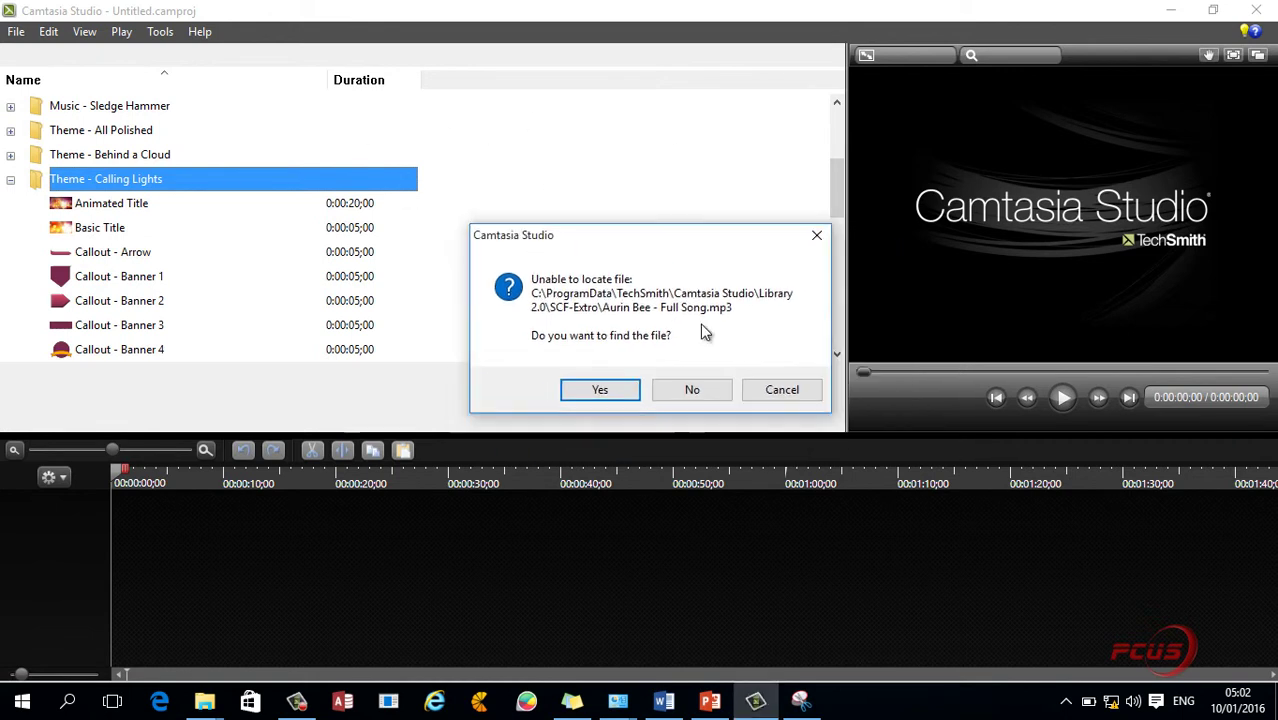
- Accept the Aurin Bee prompt and browse to C:\ProgramData\TechSmith\Camtasia Studio\Library 2.0
click(600, 391)
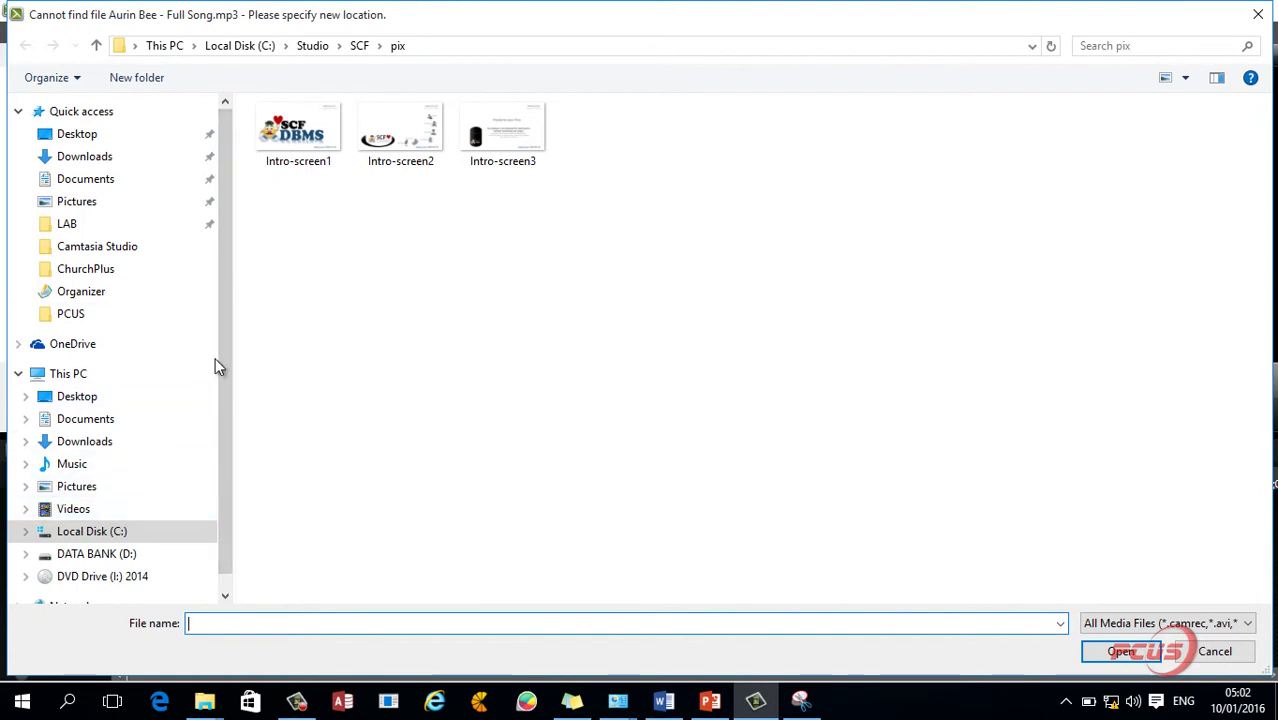
click(36, 535)
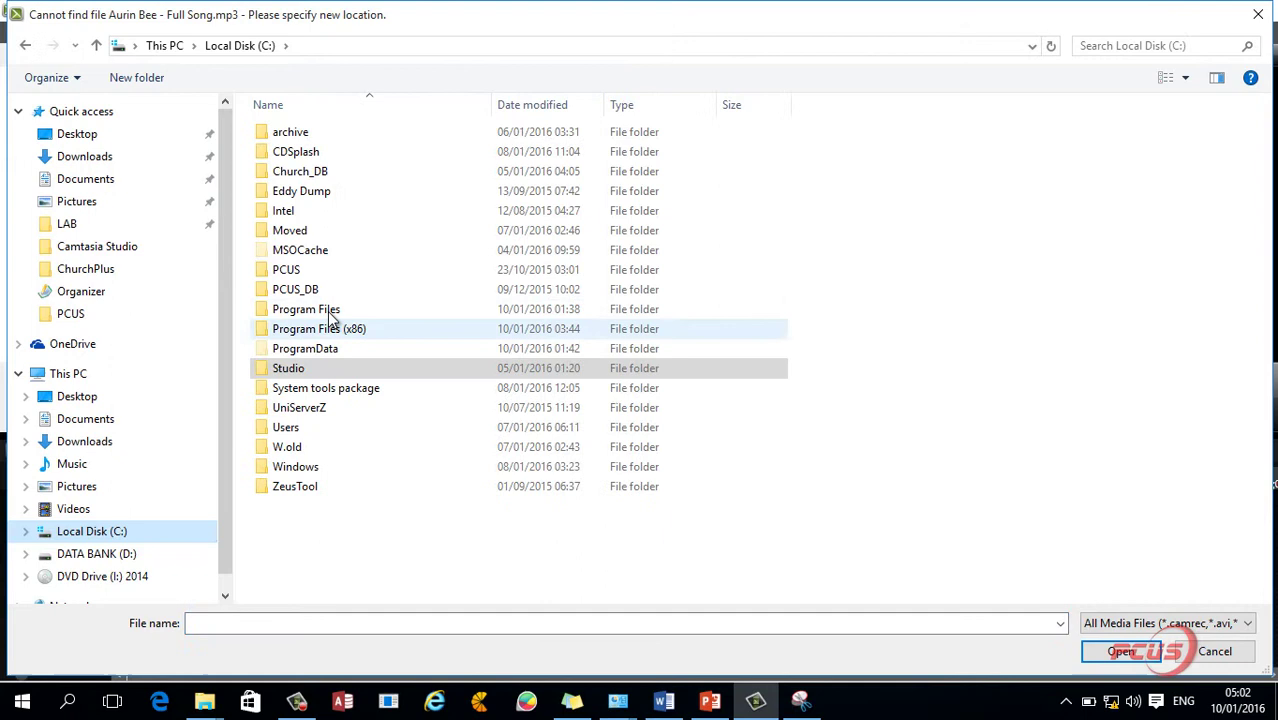
click(328, 346)
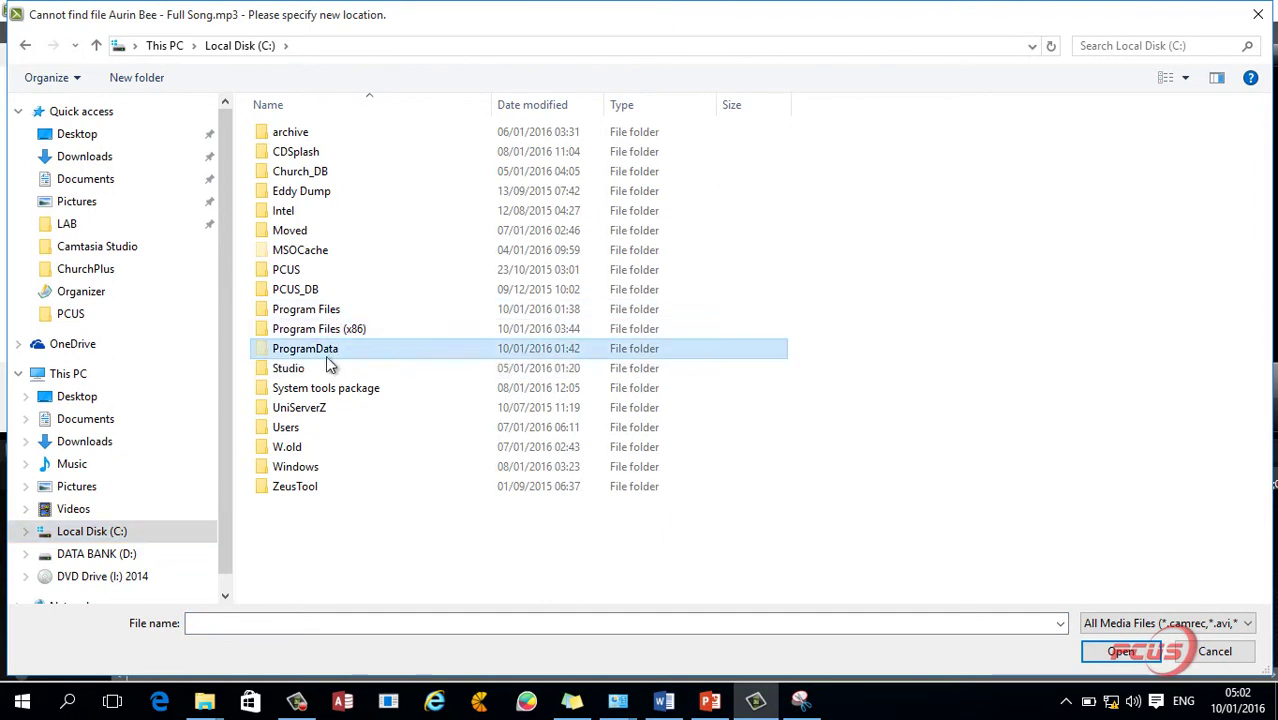
double_click(315, 349)
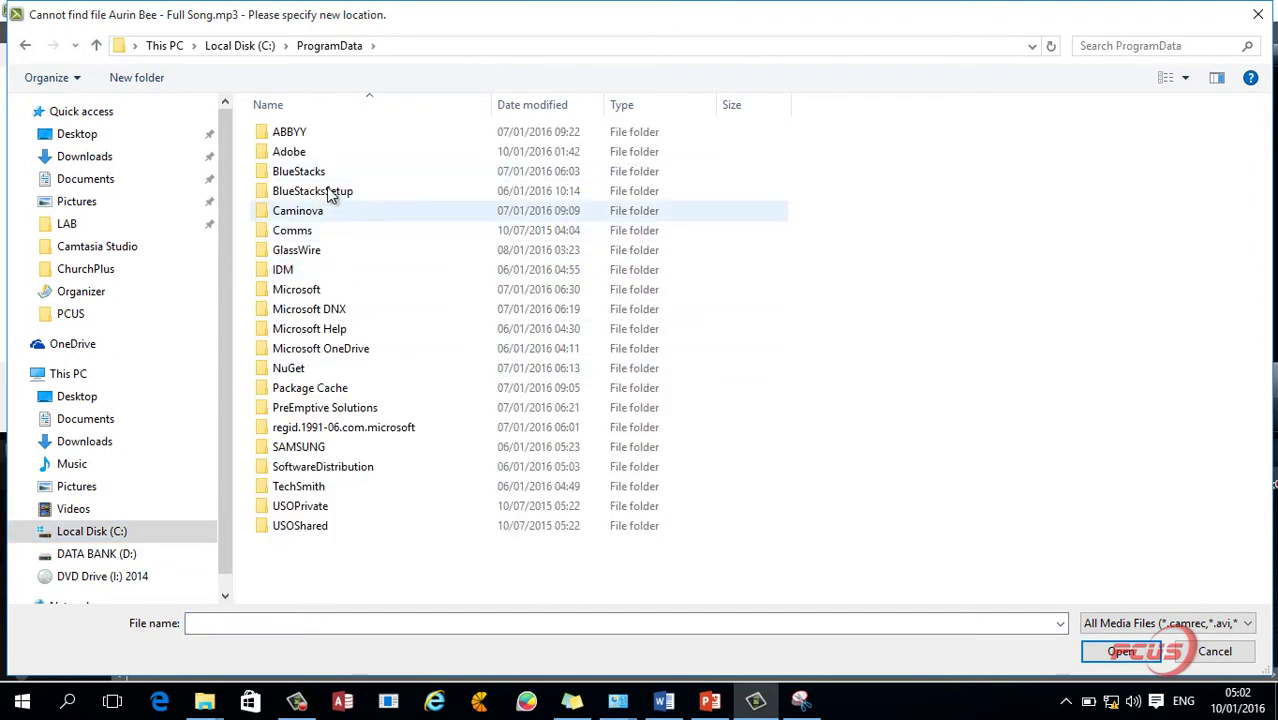
double_click(300, 487)
double_click(298, 134)
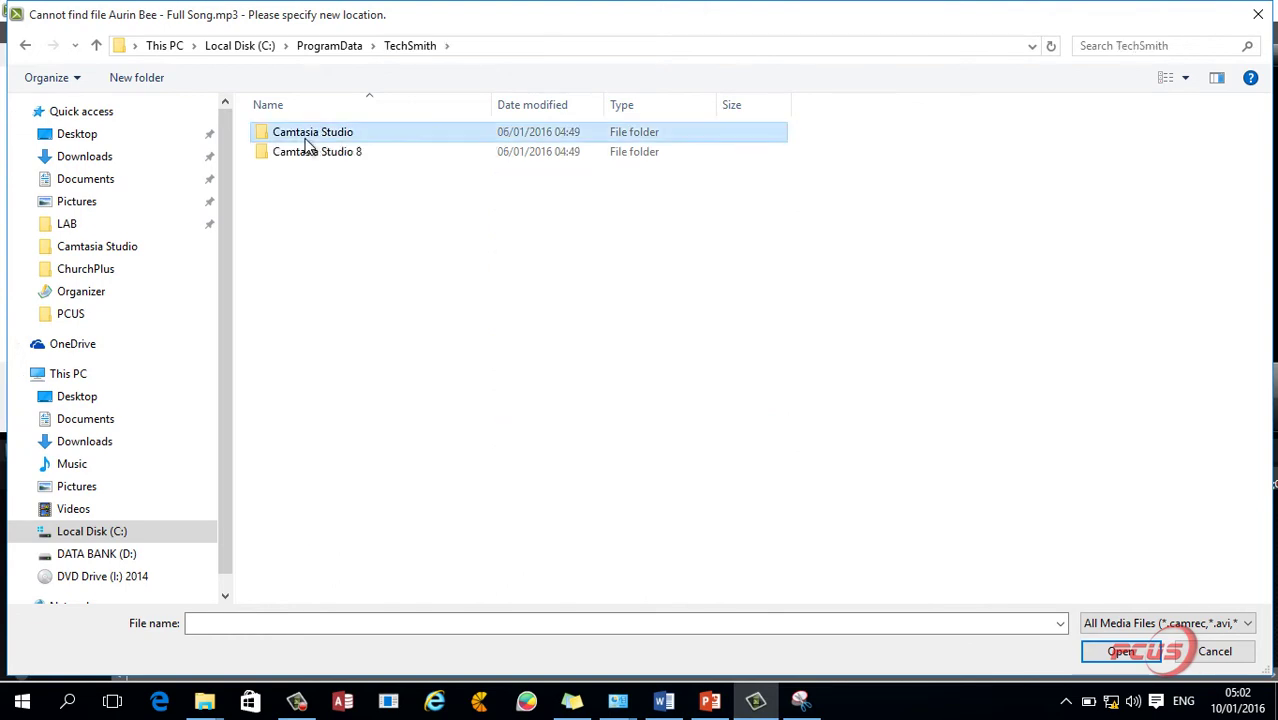
double_click(343, 135)
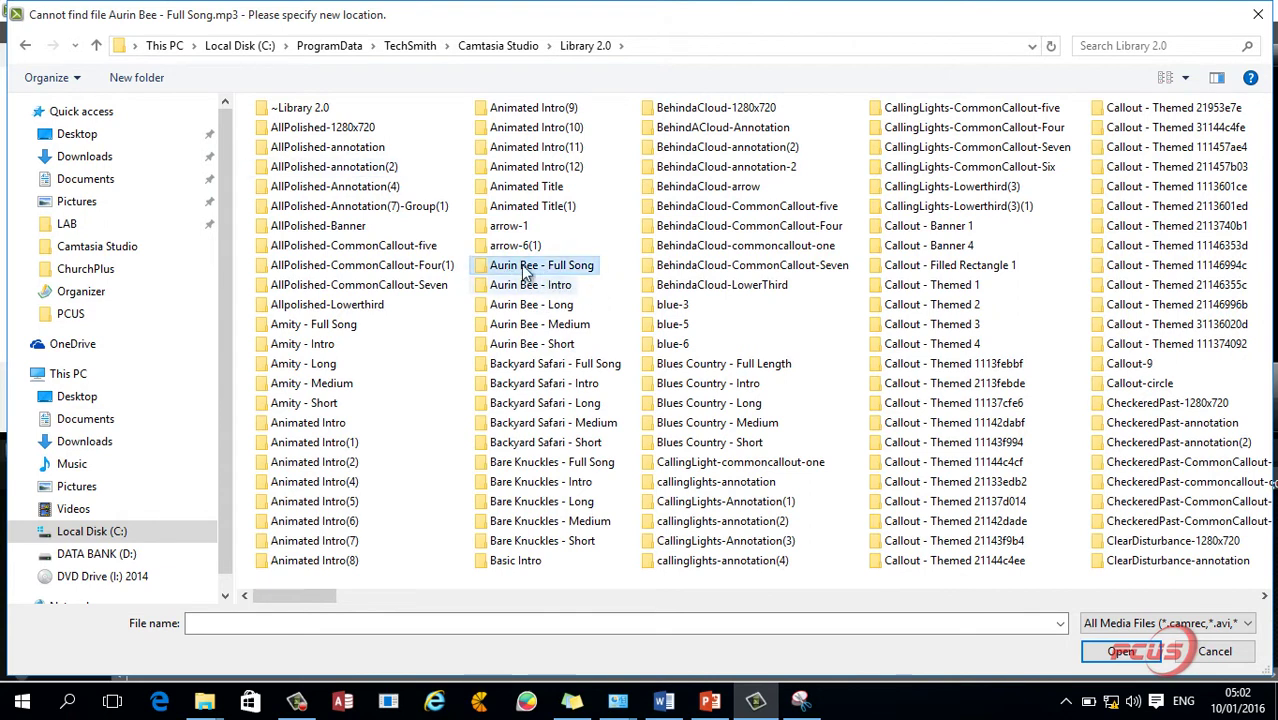
- Pin the Aurin Bee - Full Song folder to Quick access and relink the song from it
click(505, 272)
double_click(505, 272)
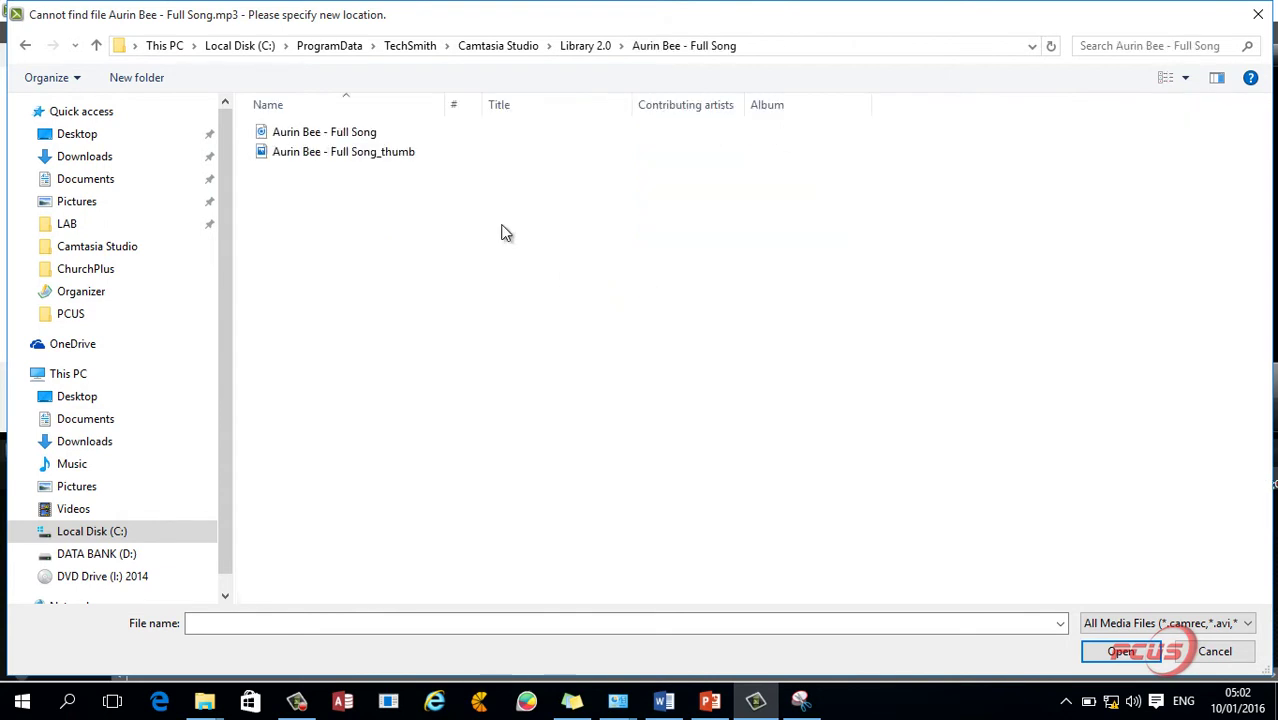
click(585, 46)
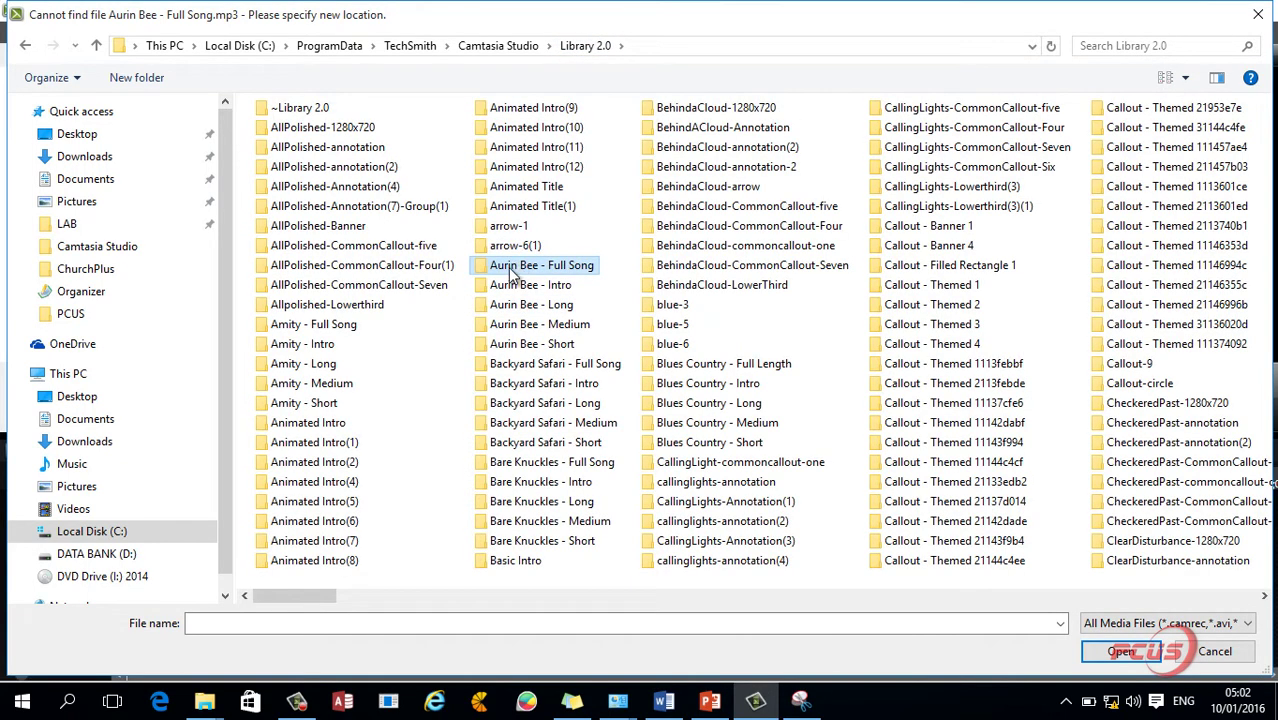
right_click(512, 277)
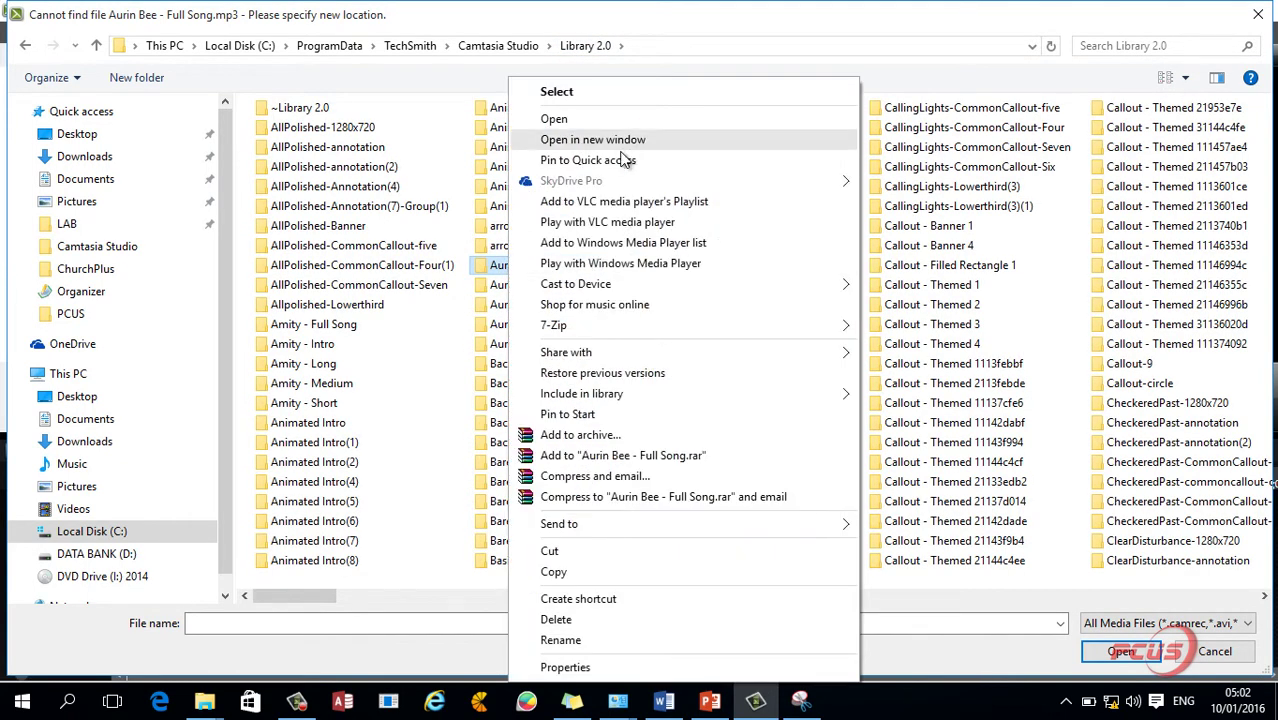
click(618, 162)
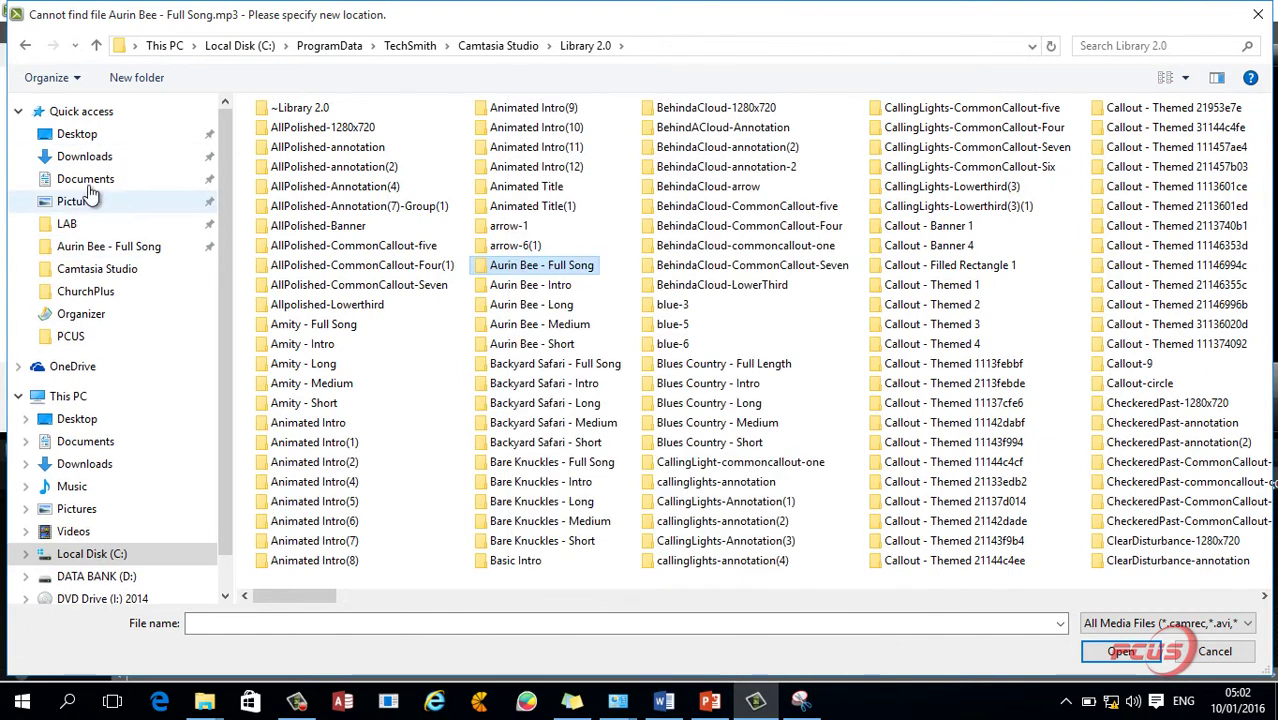
double_click(499, 267)
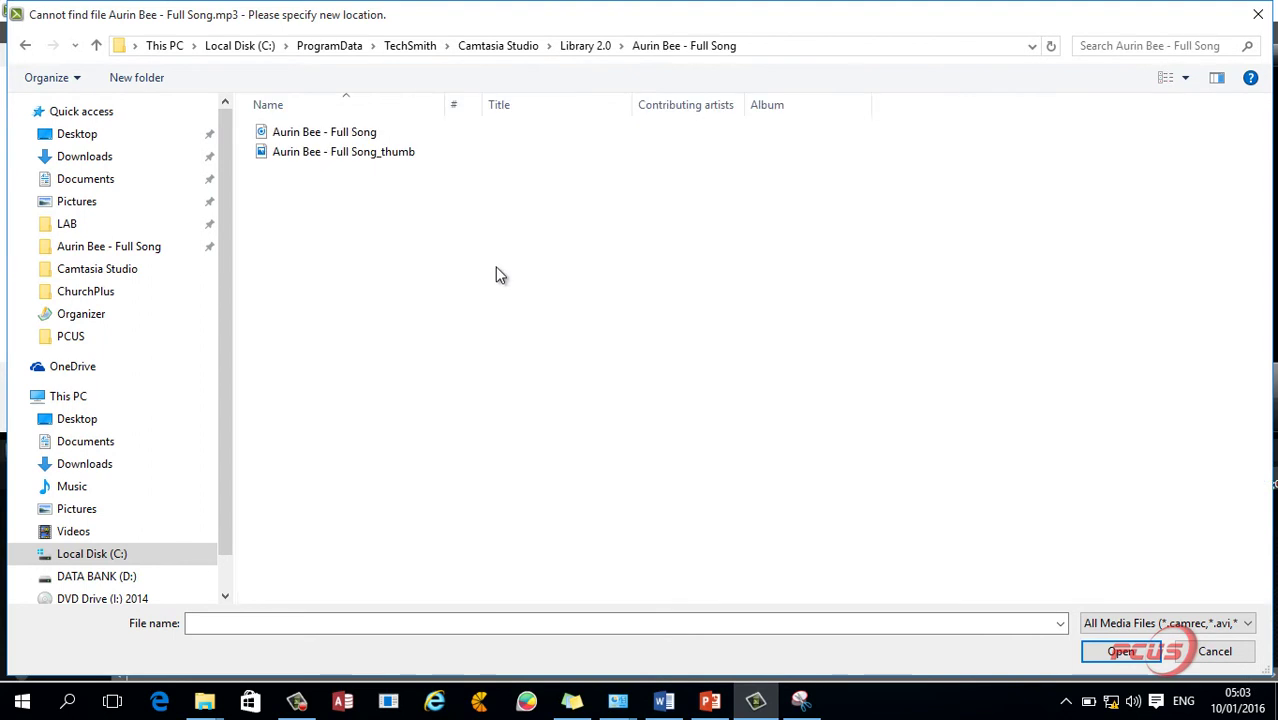
click(320, 136)
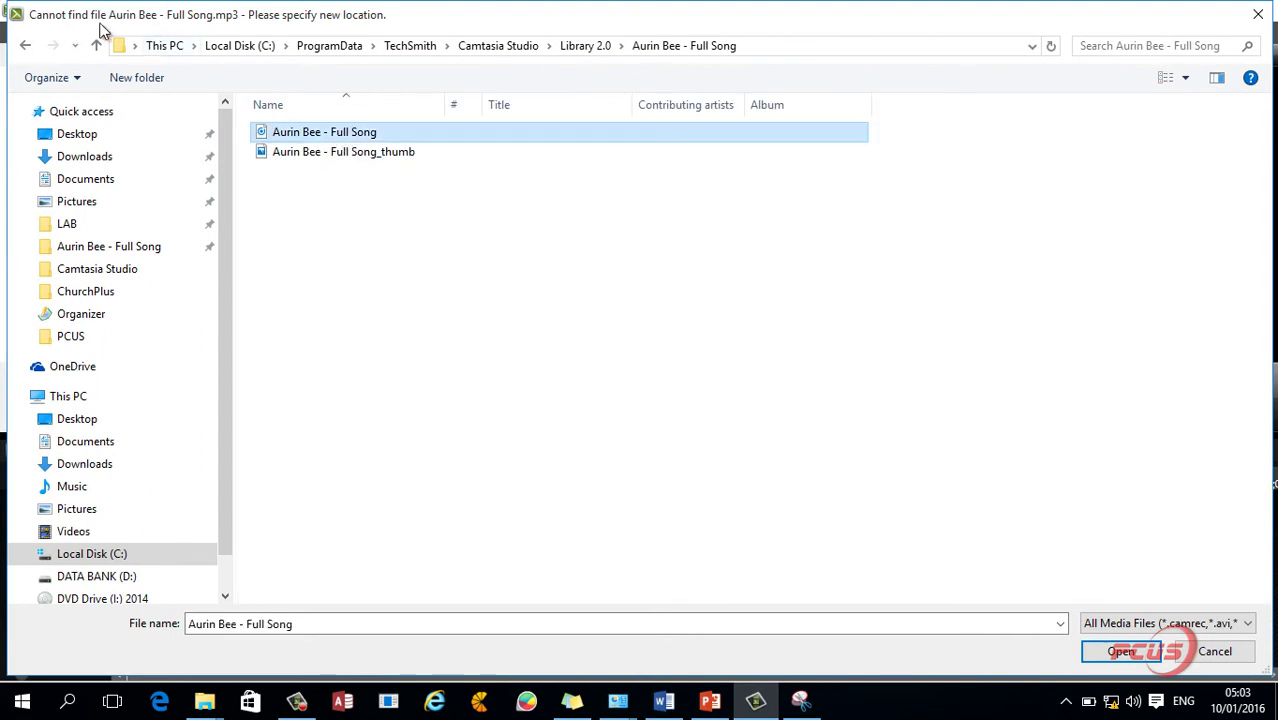
click(1120, 651)
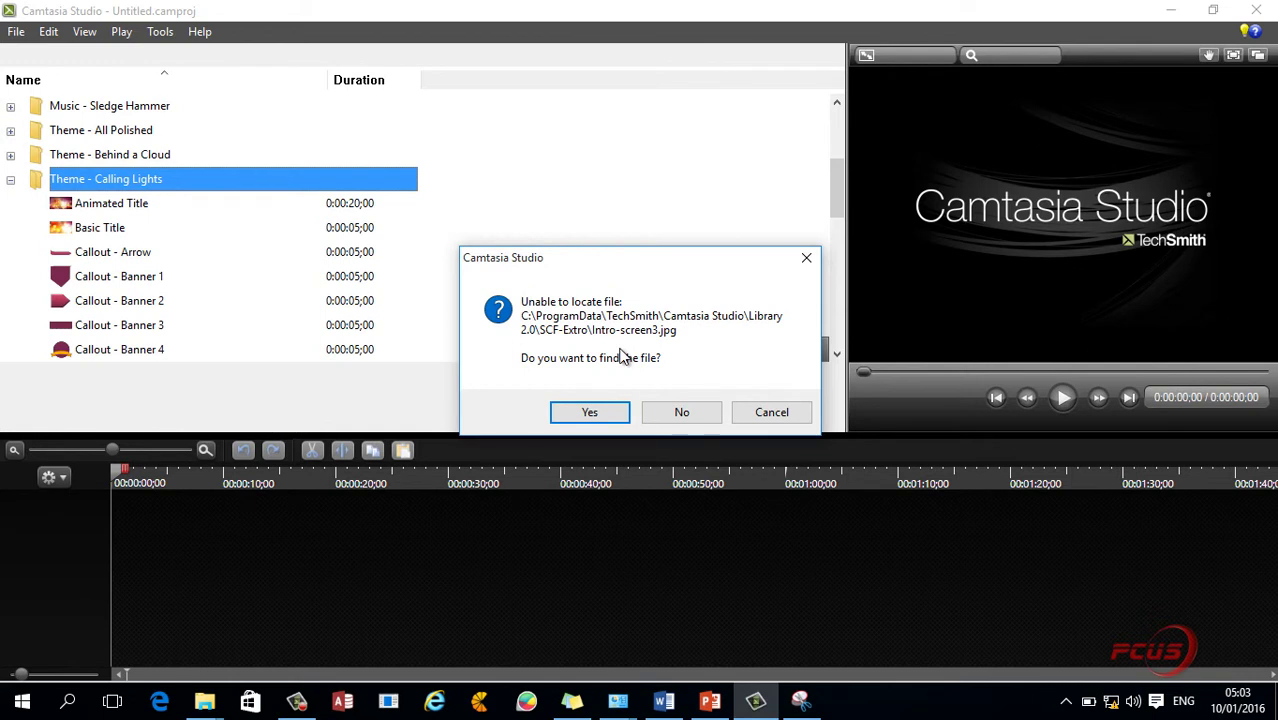
- Accept the prompt and relink Intro-screen3.jpg to C:\Studio\SCF\pix\Intro-screen3
click(590, 414)
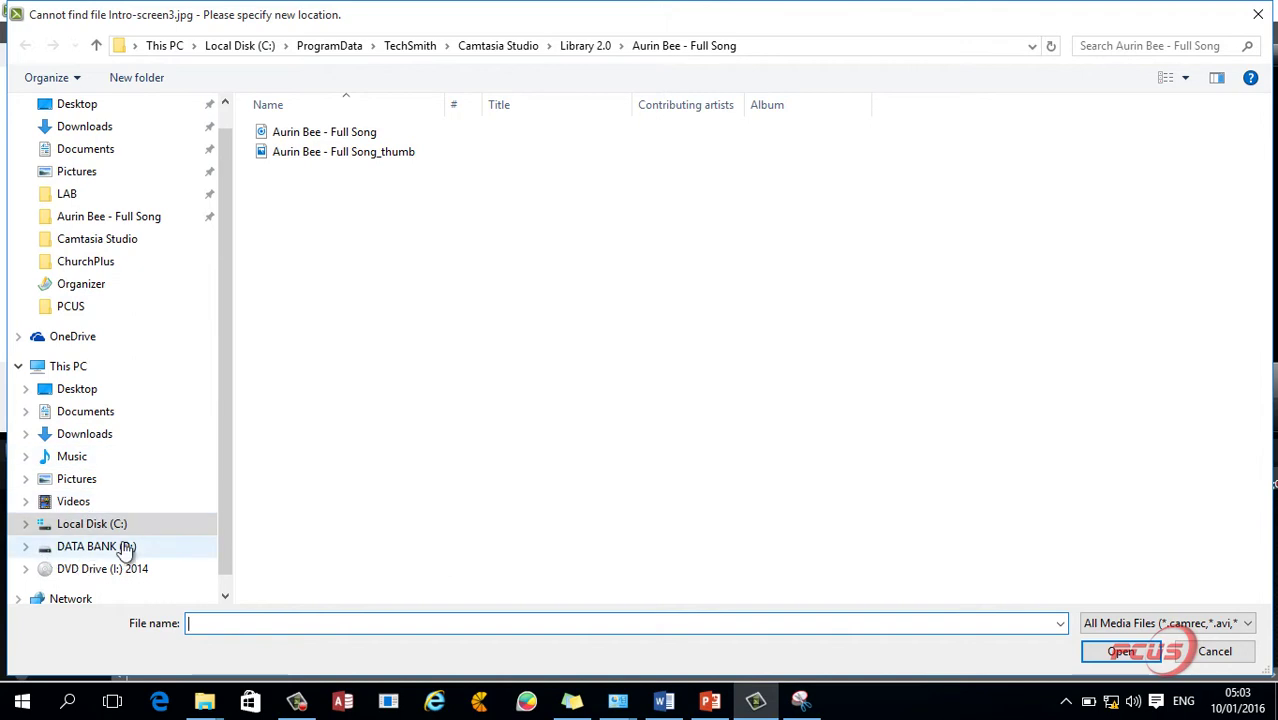
click(66, 527)
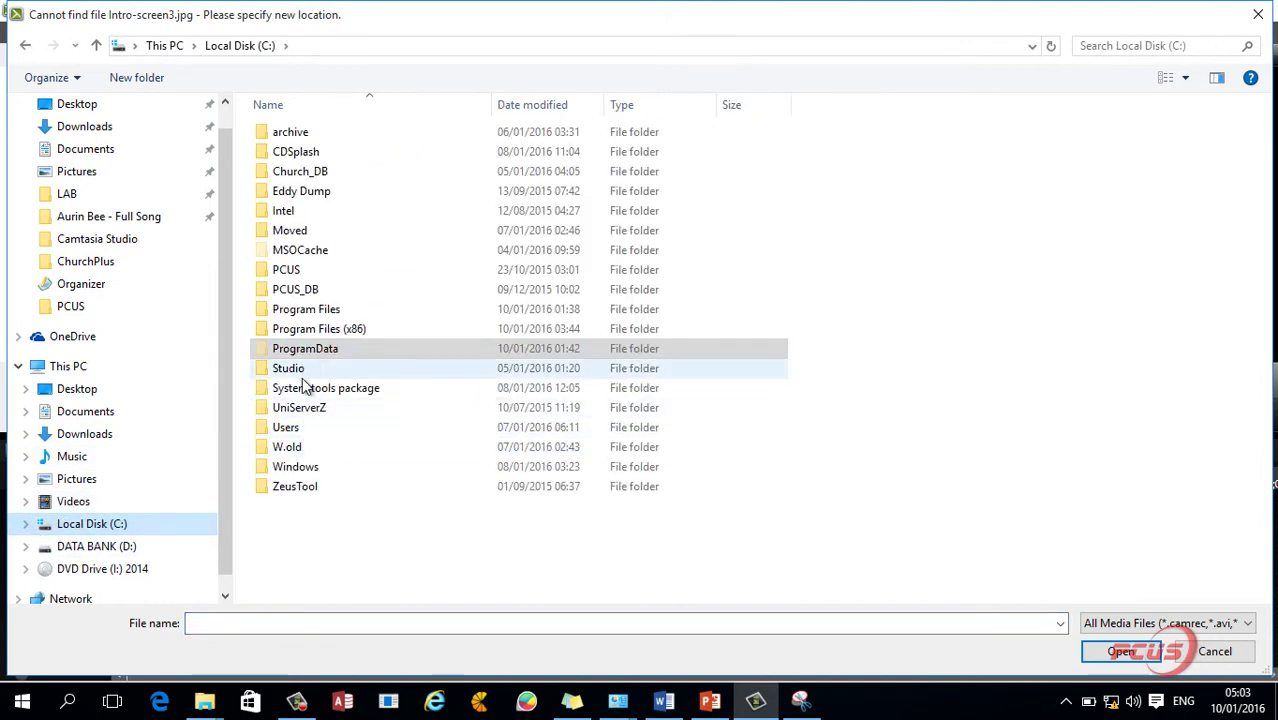
double_click(292, 370)
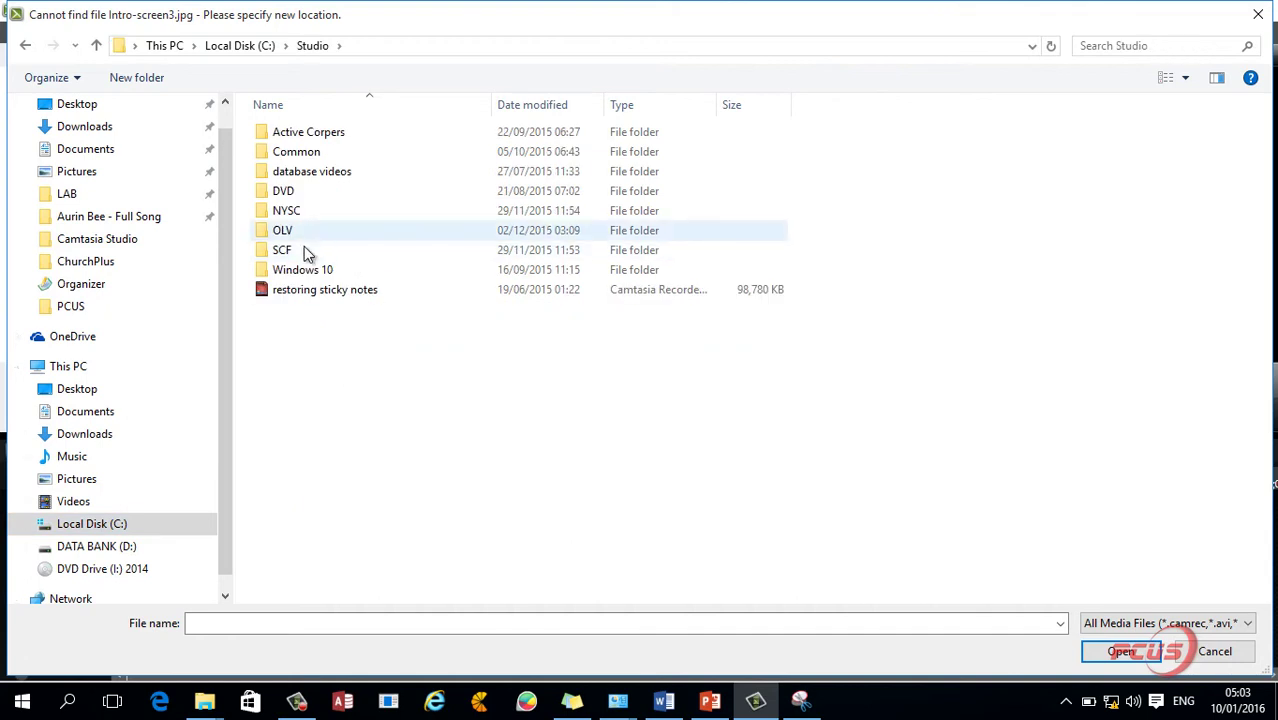
double_click(304, 247)
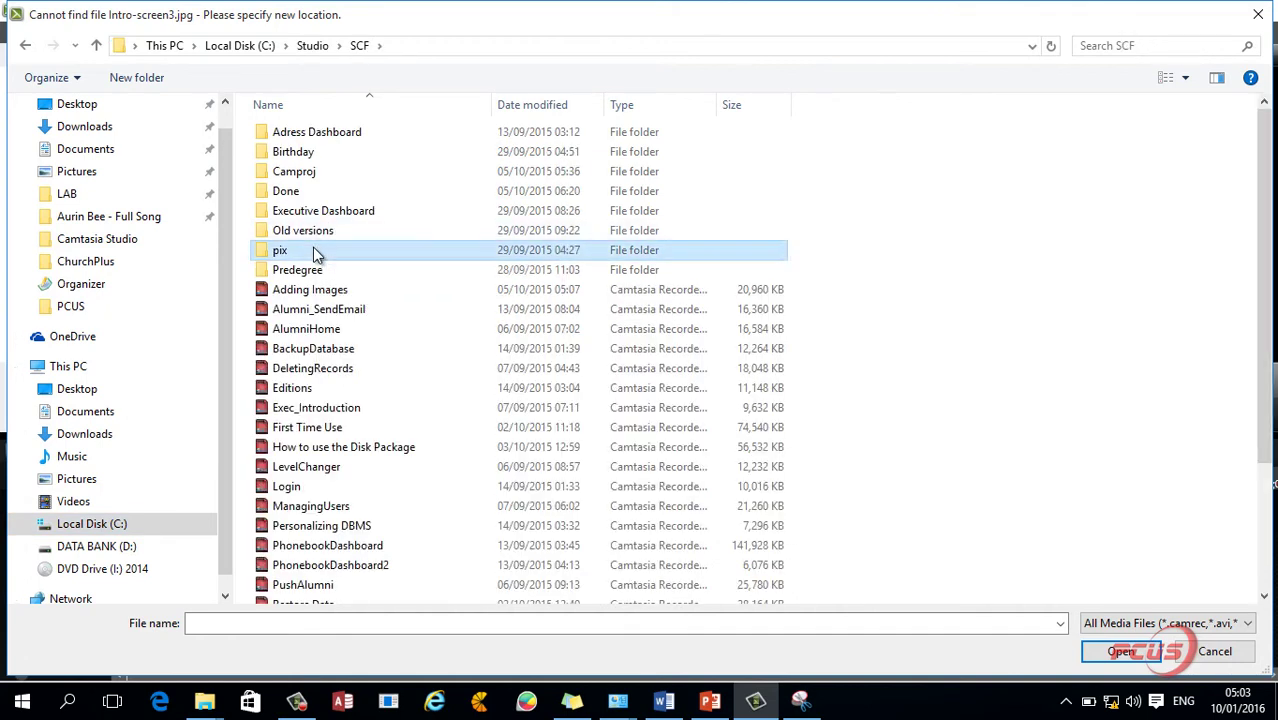
double_click(313, 248)
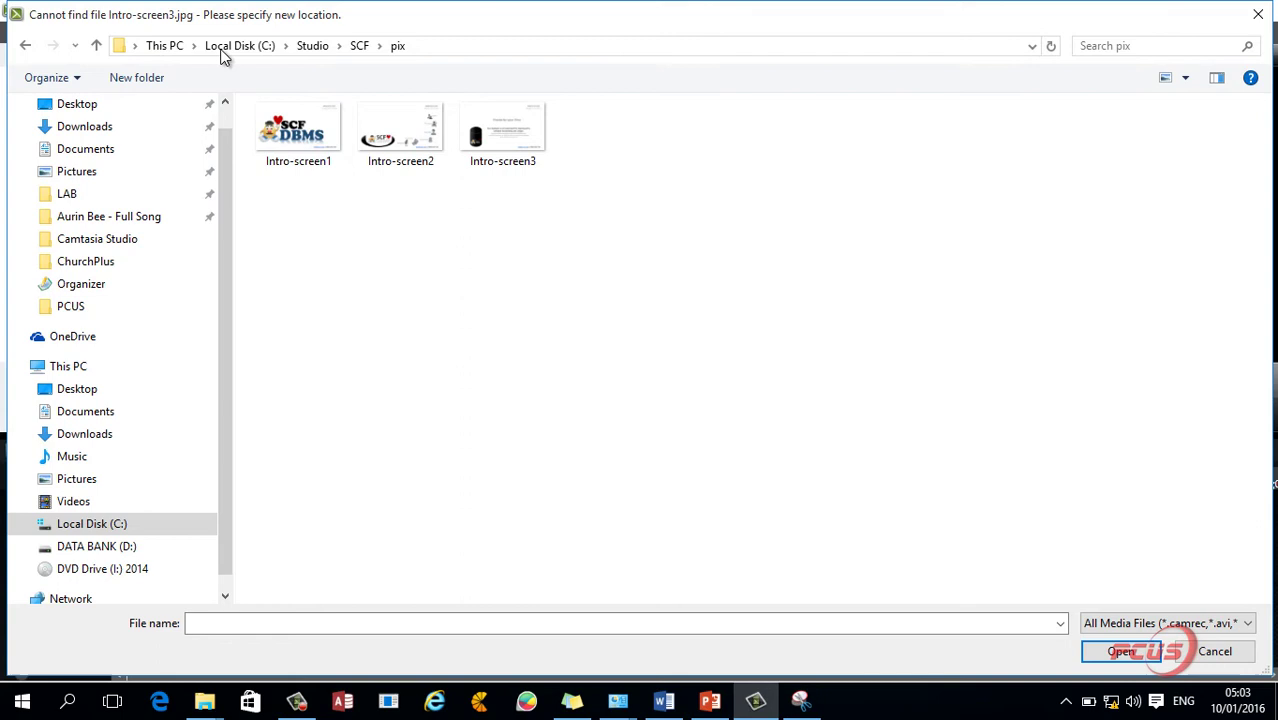
click(516, 168)
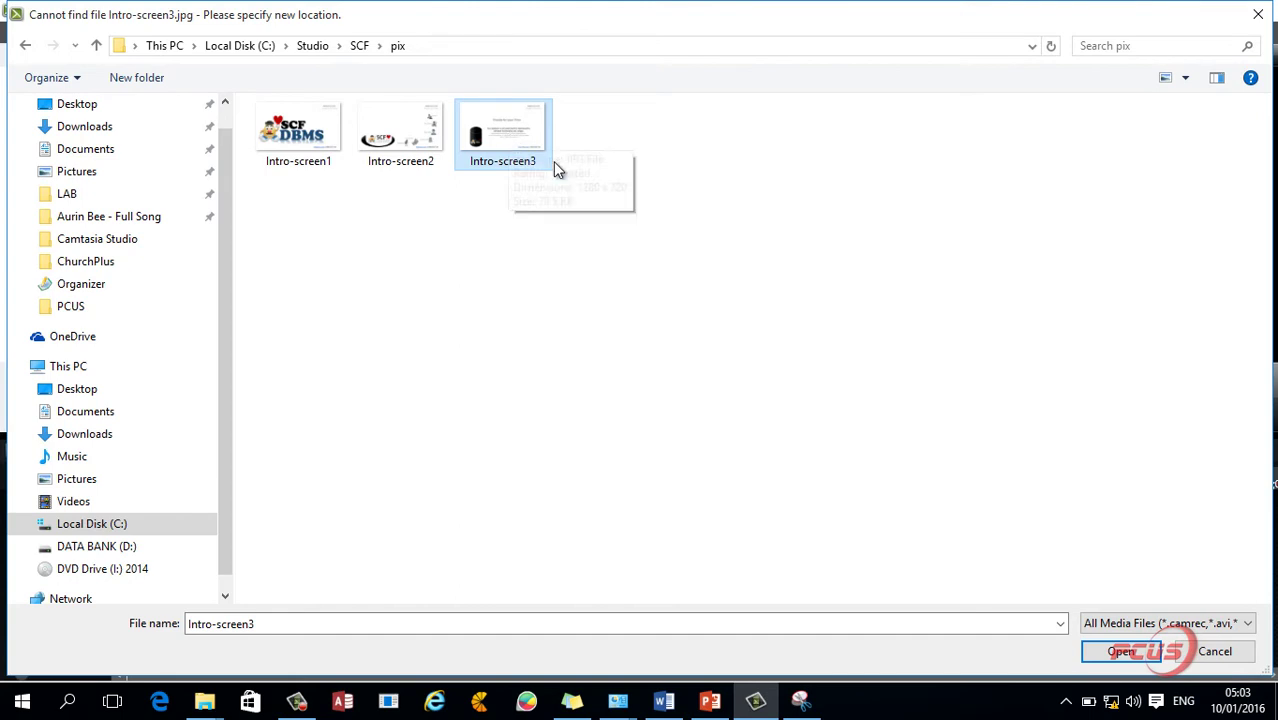
double_click(505, 134)
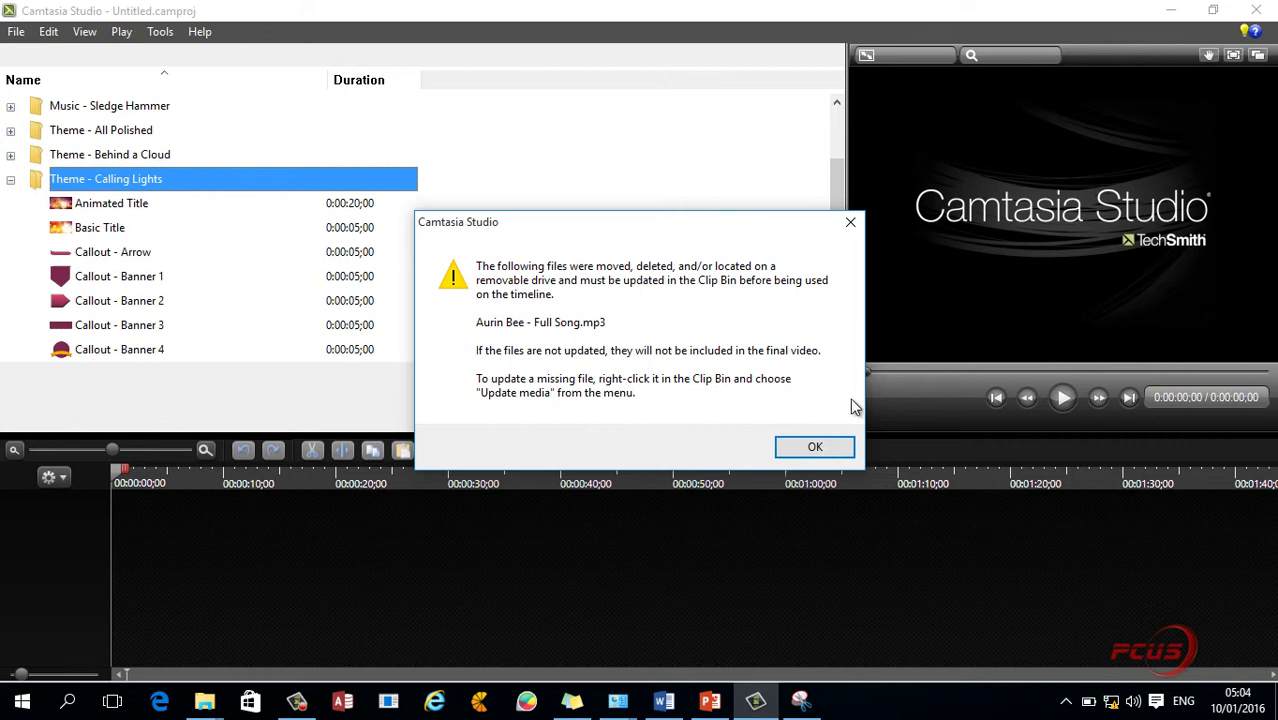
- Dismiss the warning that Aurin Bee - Full Song.mp3 still needs updating in the Clip Bin
click(813, 448)
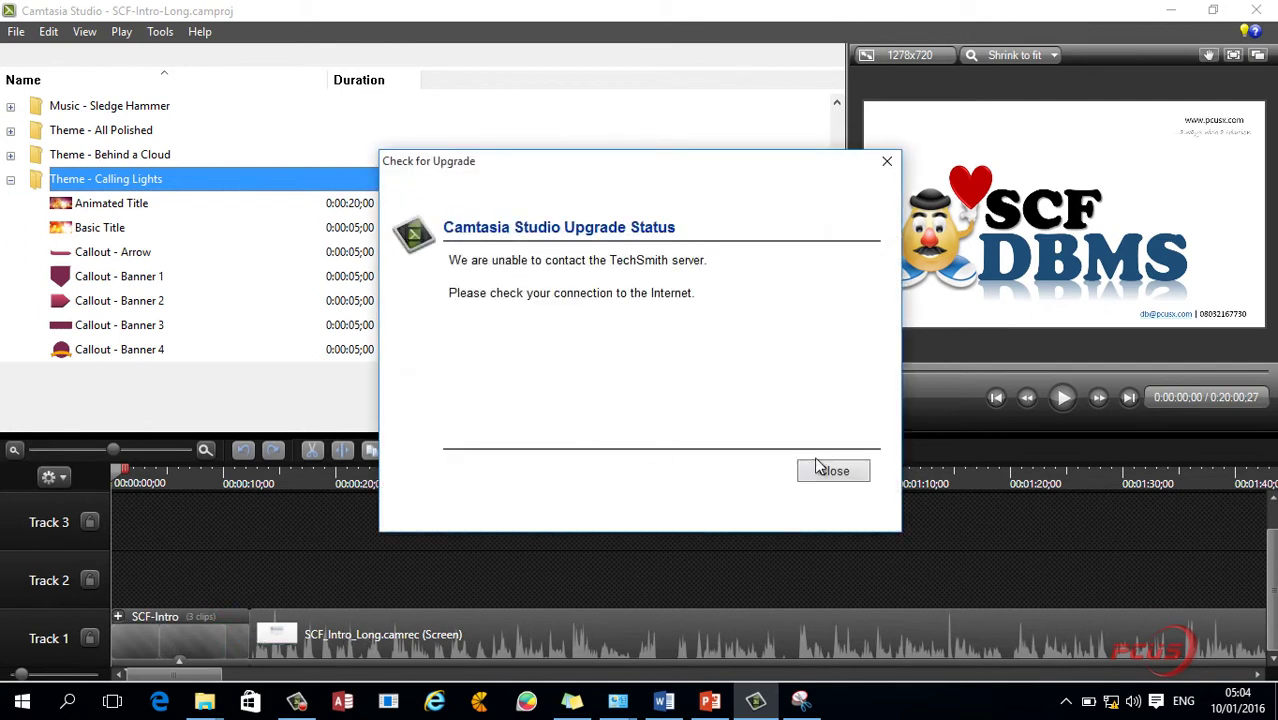
- Close the Check for Upgrade notice and expand the SCF-Intro and SCF-Extro timeline groups
click(818, 468)
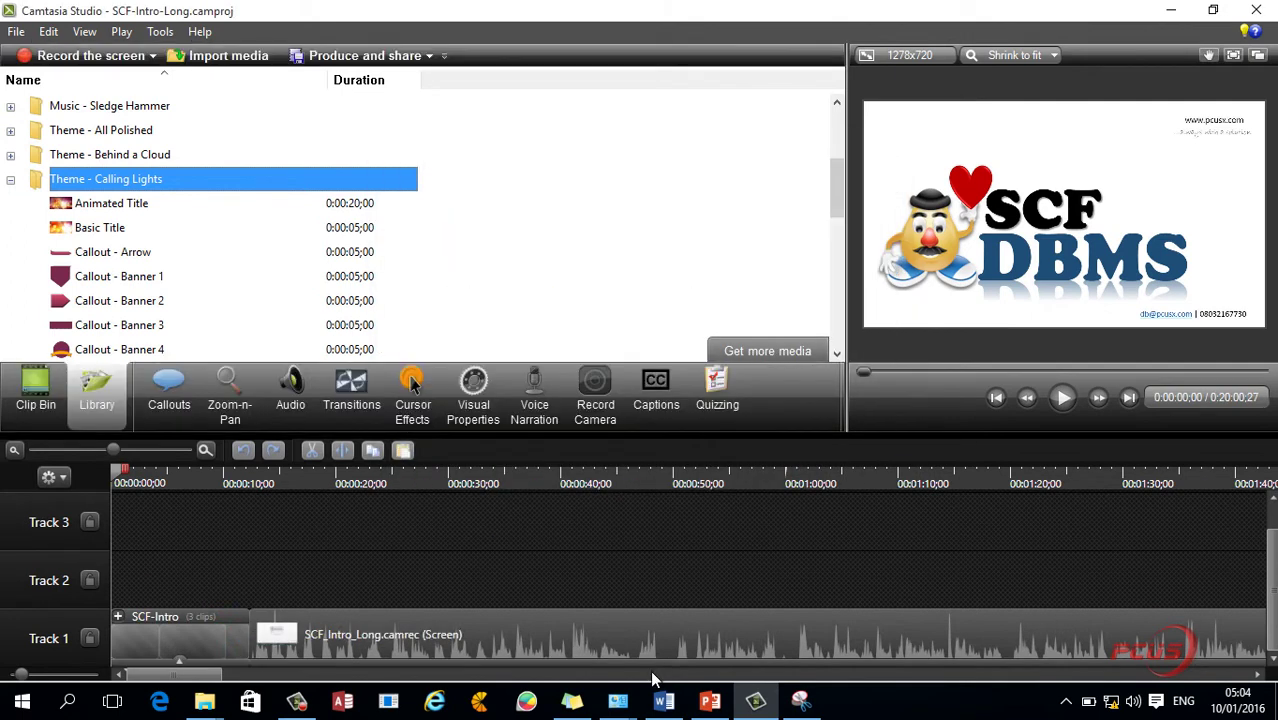
click(658, 676)
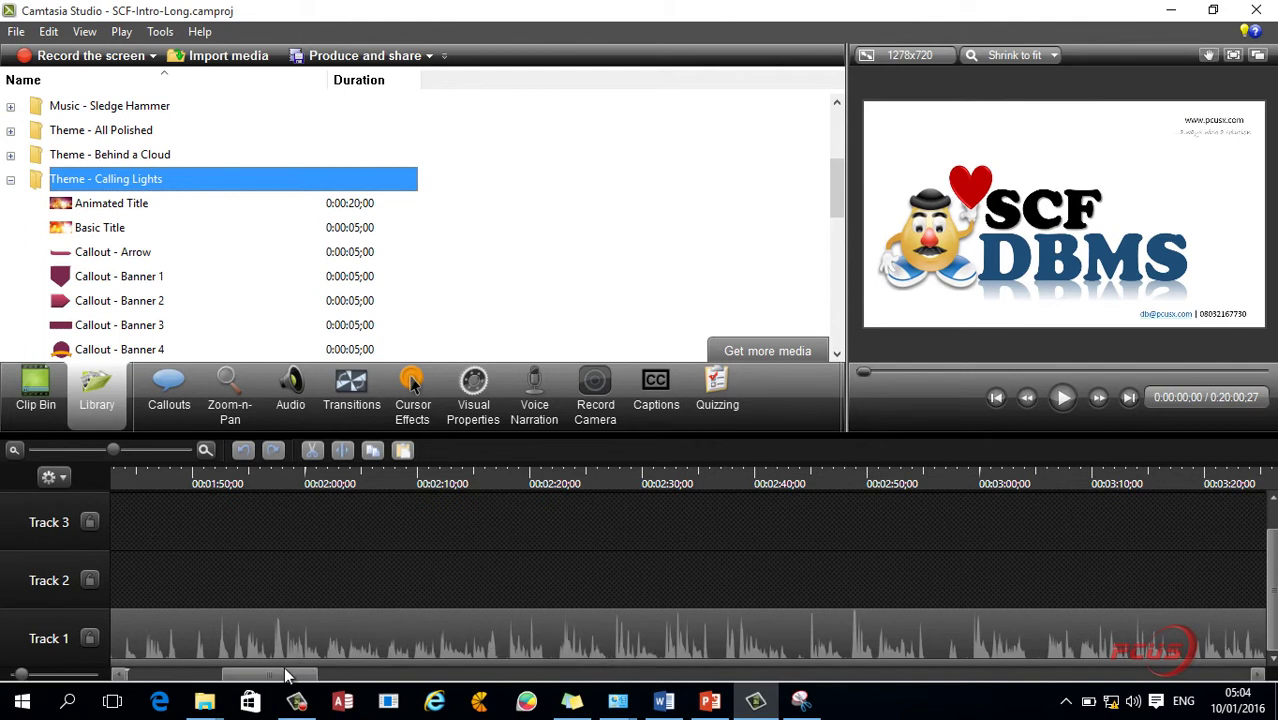
drag(286, 676, 118, 675)
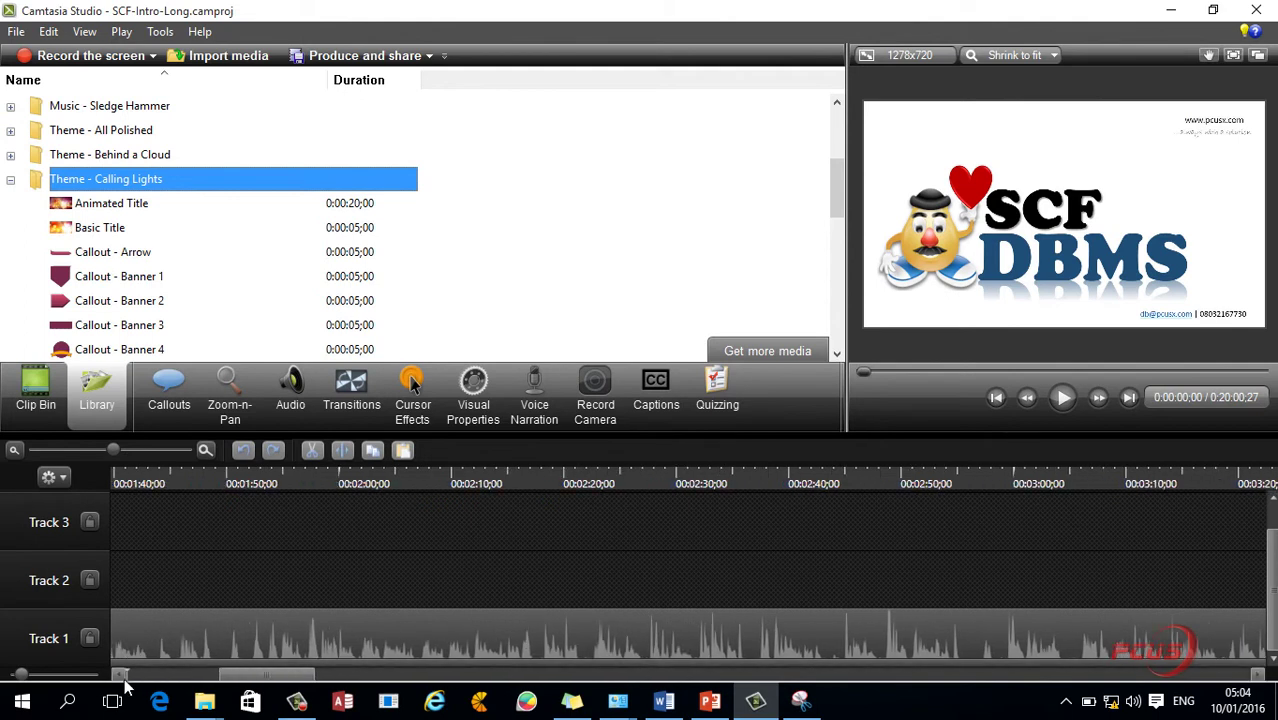
click(117, 616)
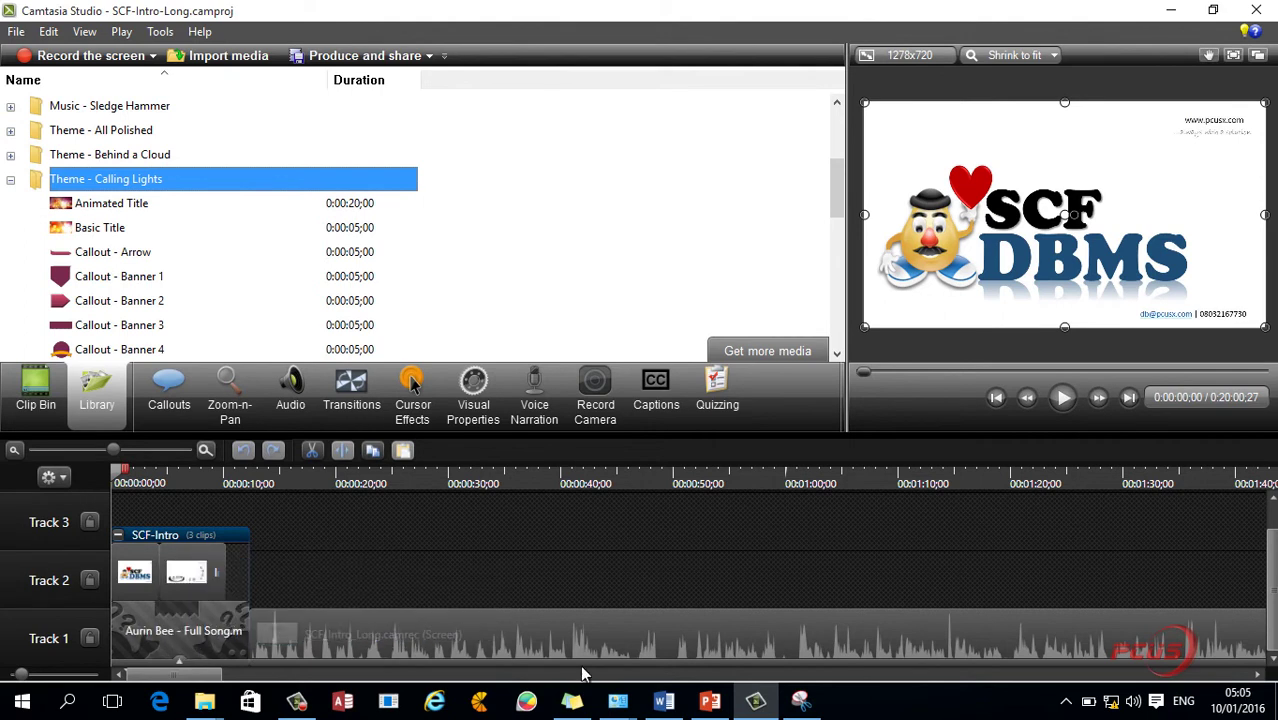
drag(393, 677, 1205, 675)
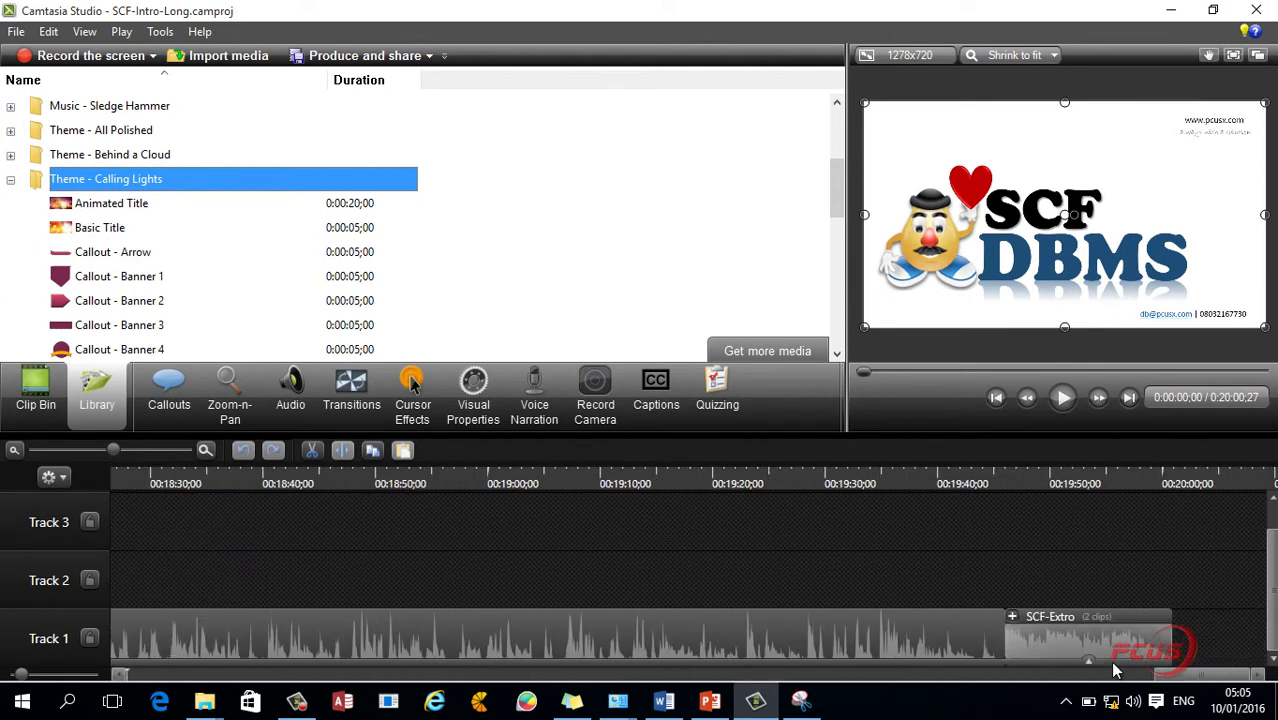
click(1012, 616)
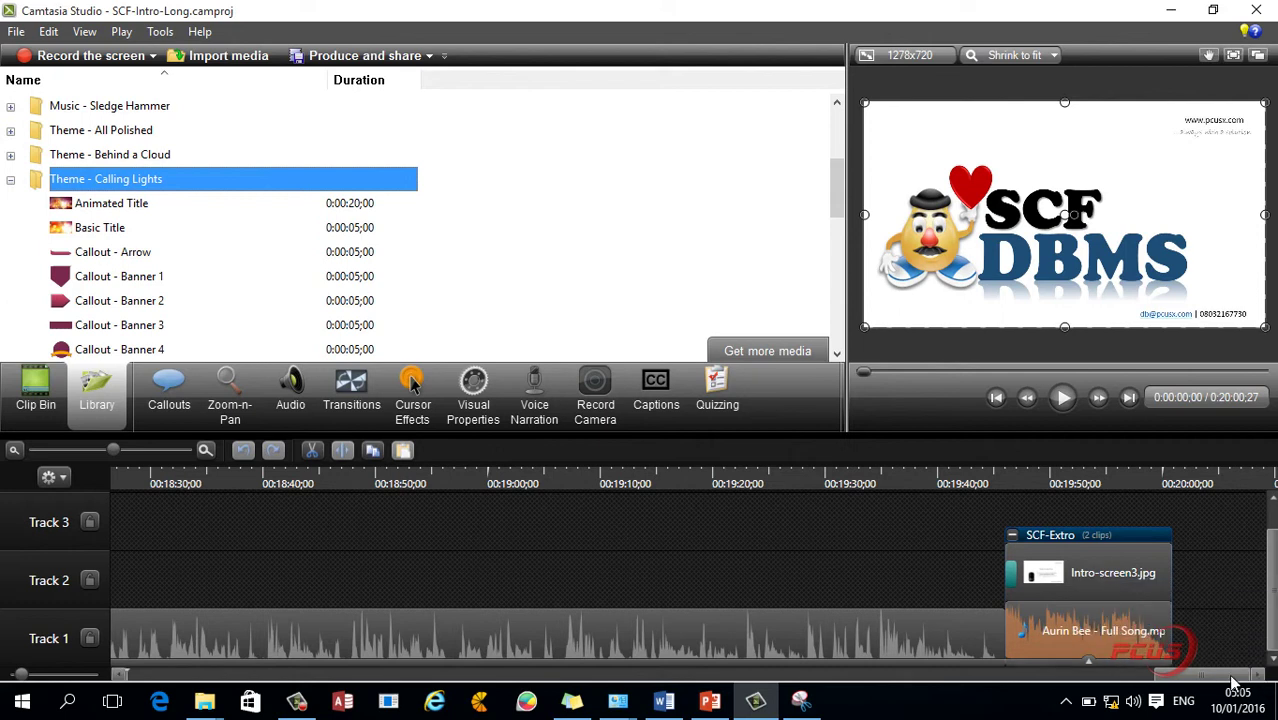
drag(1235, 683, 166, 680)
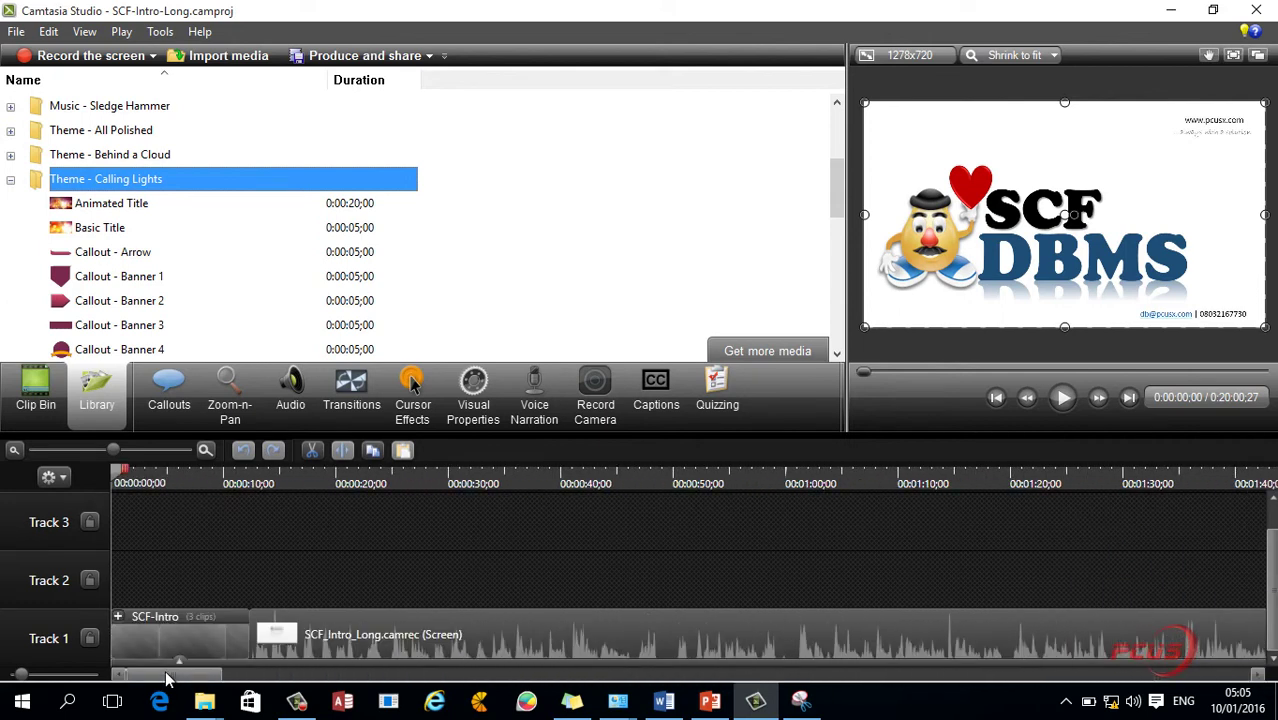
click(117, 616)
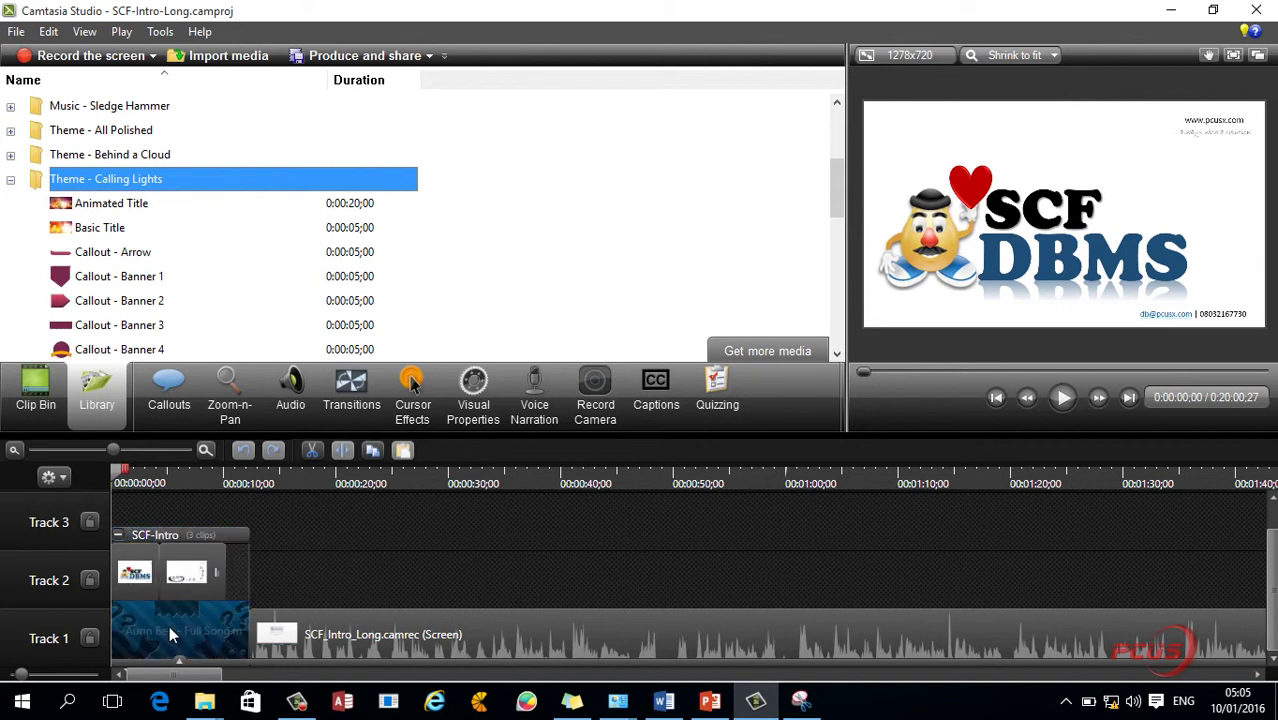
- Relink the SCF-Intro group's audio clip to the Aurin Bee - Full Song file in its library folder
right_click(169, 625)
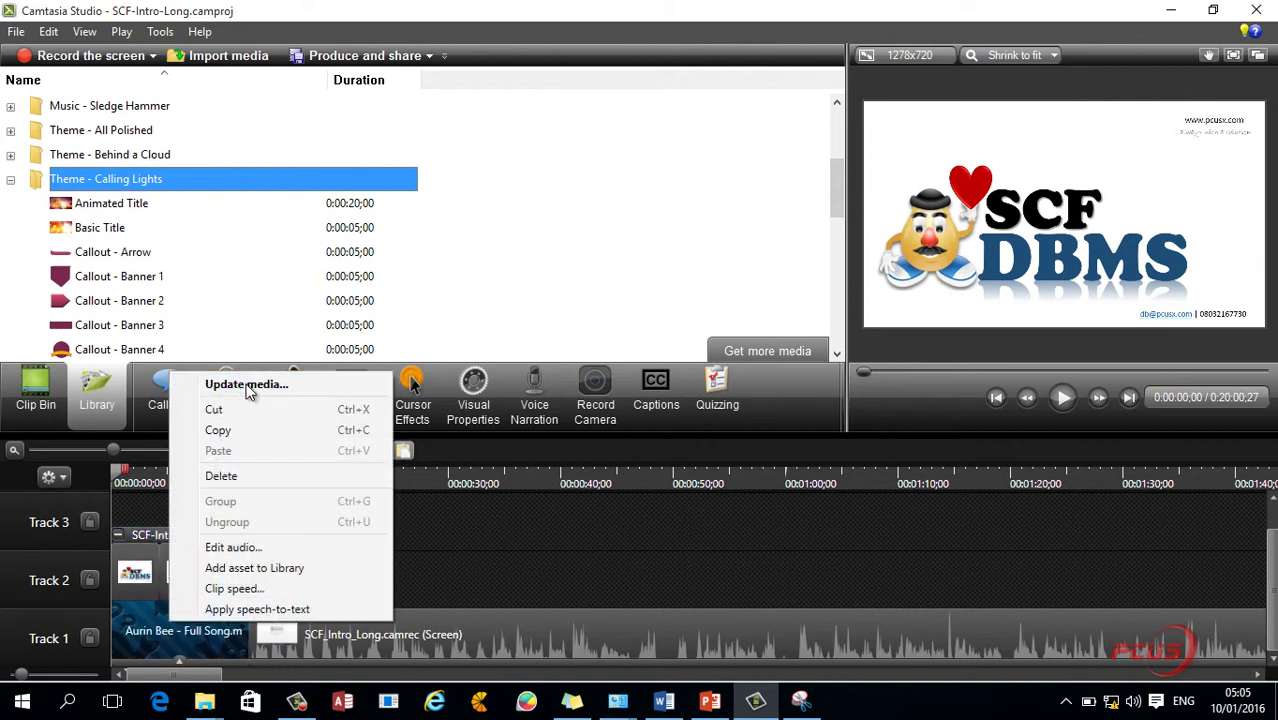
click(248, 386)
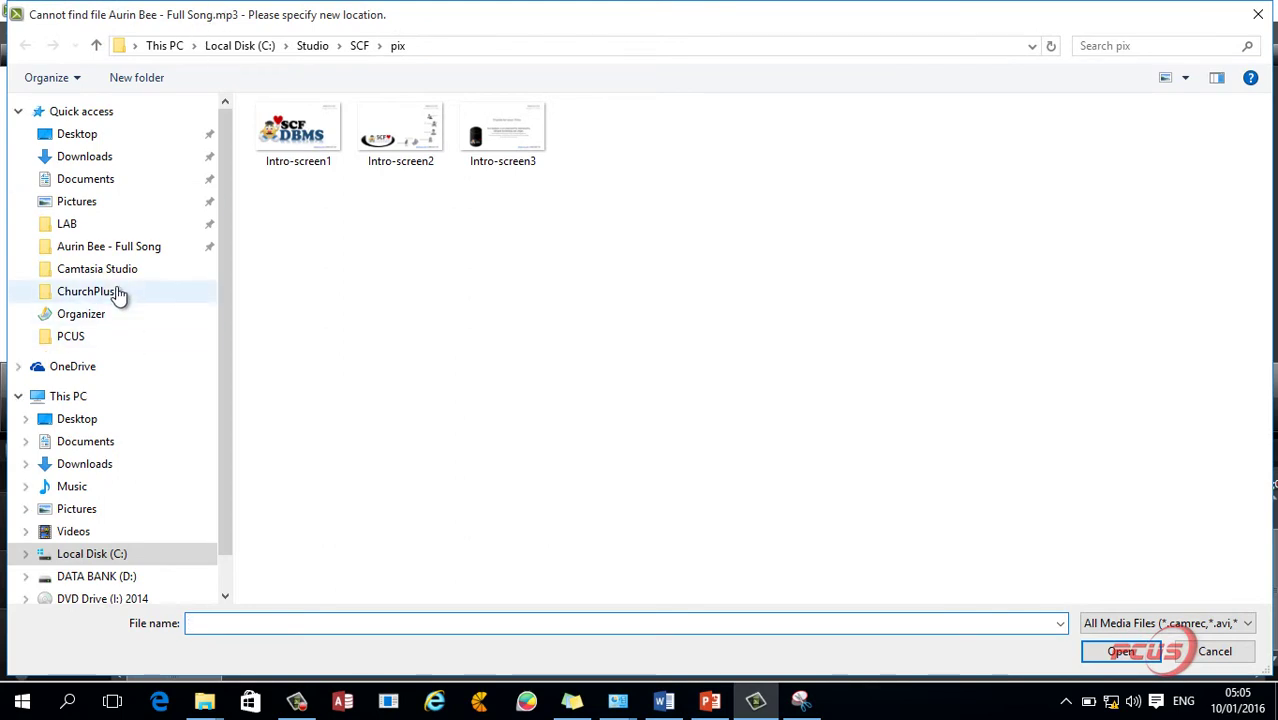
click(106, 250)
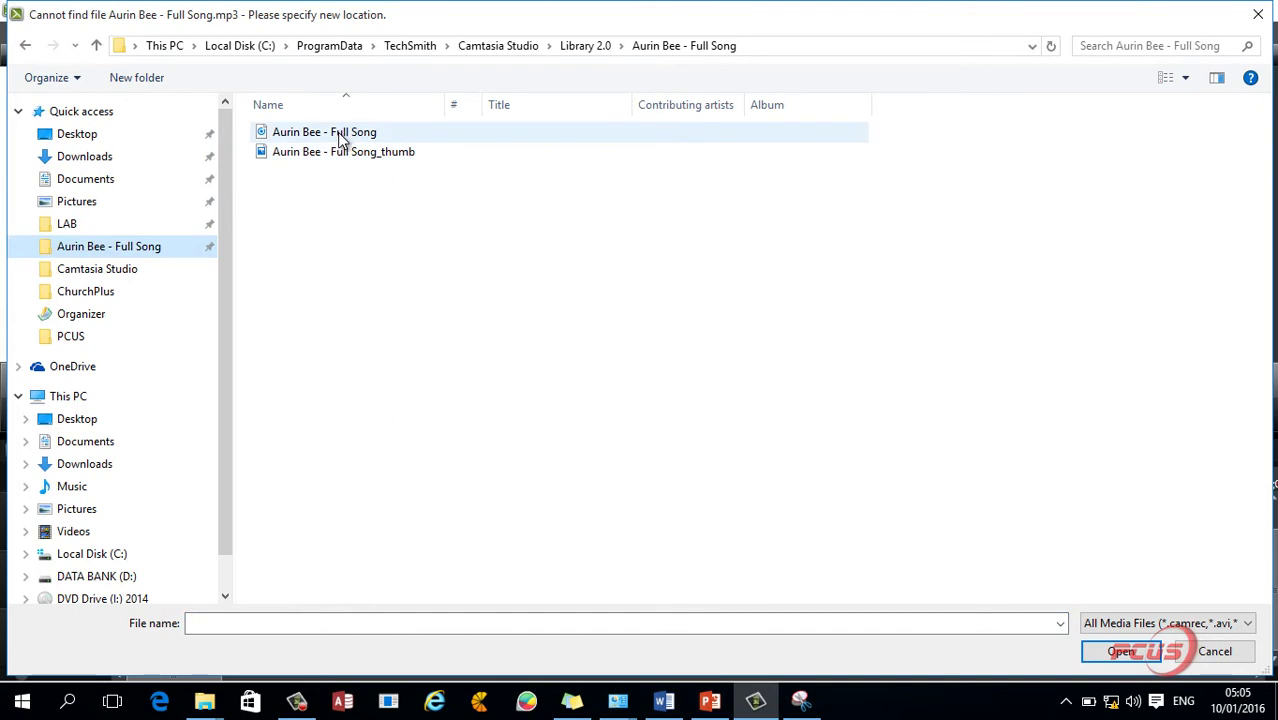
double_click(335, 133)
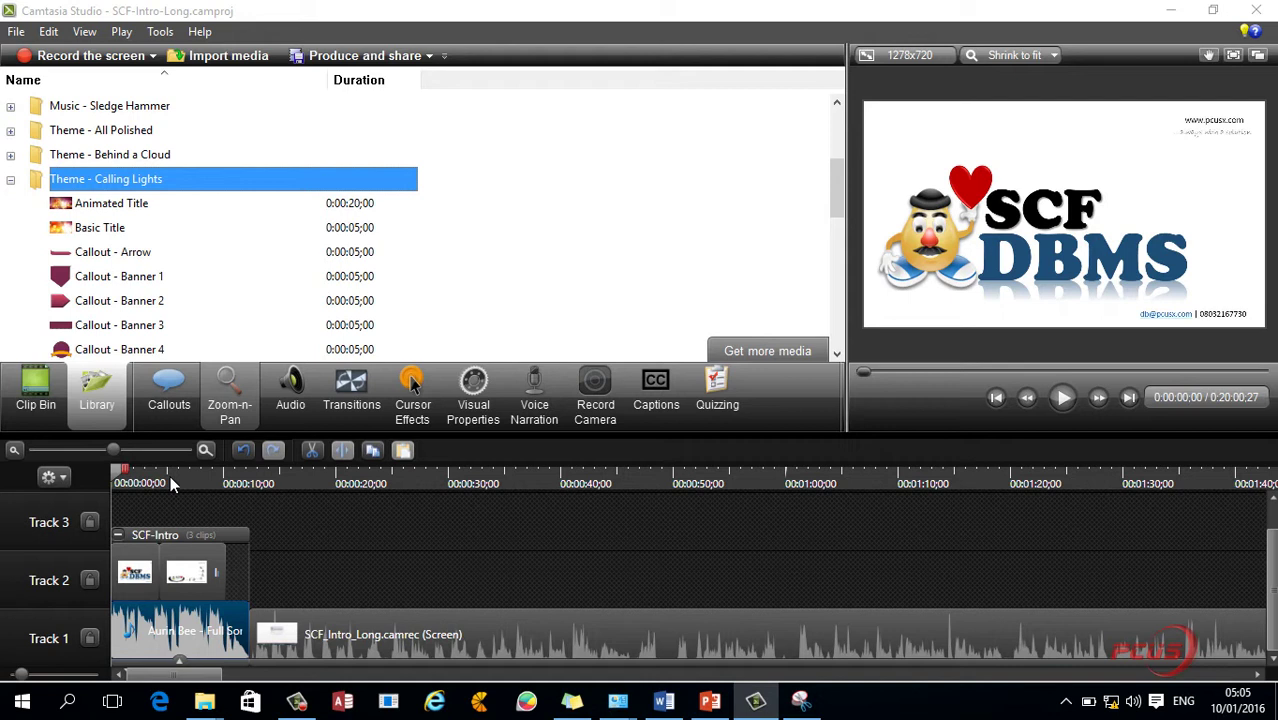
click(15, 33)
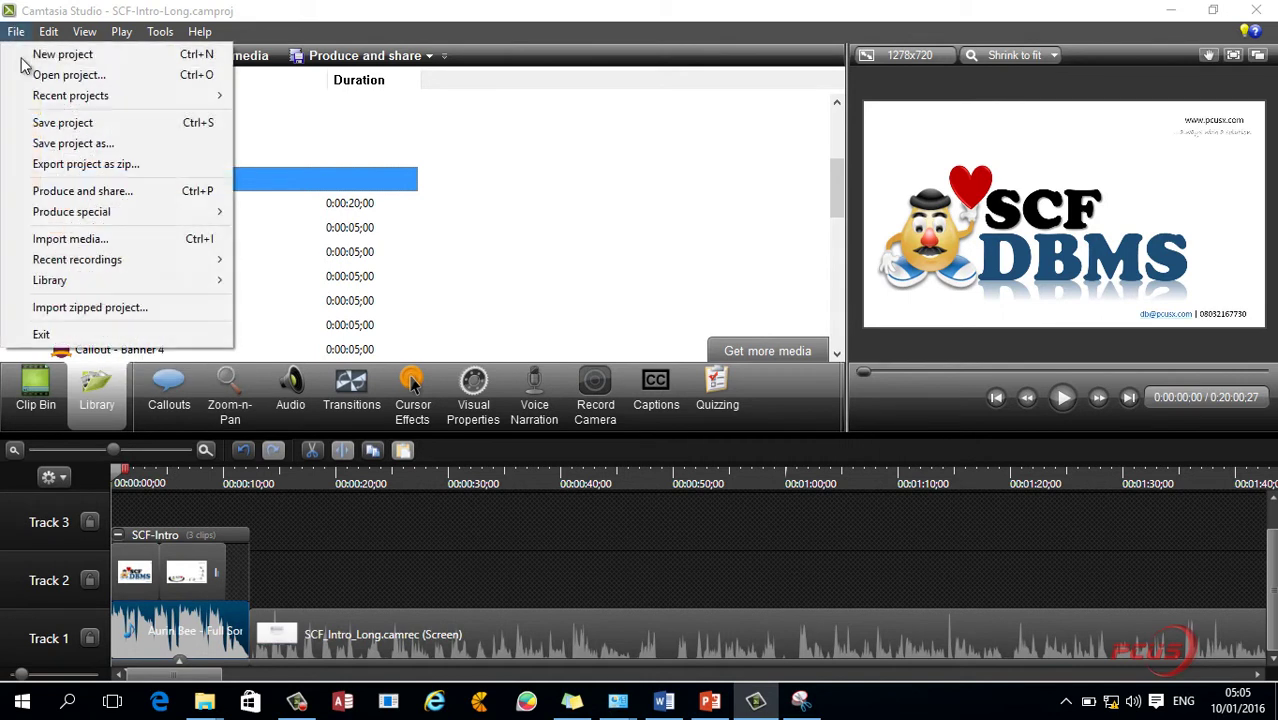
click(57, 145)
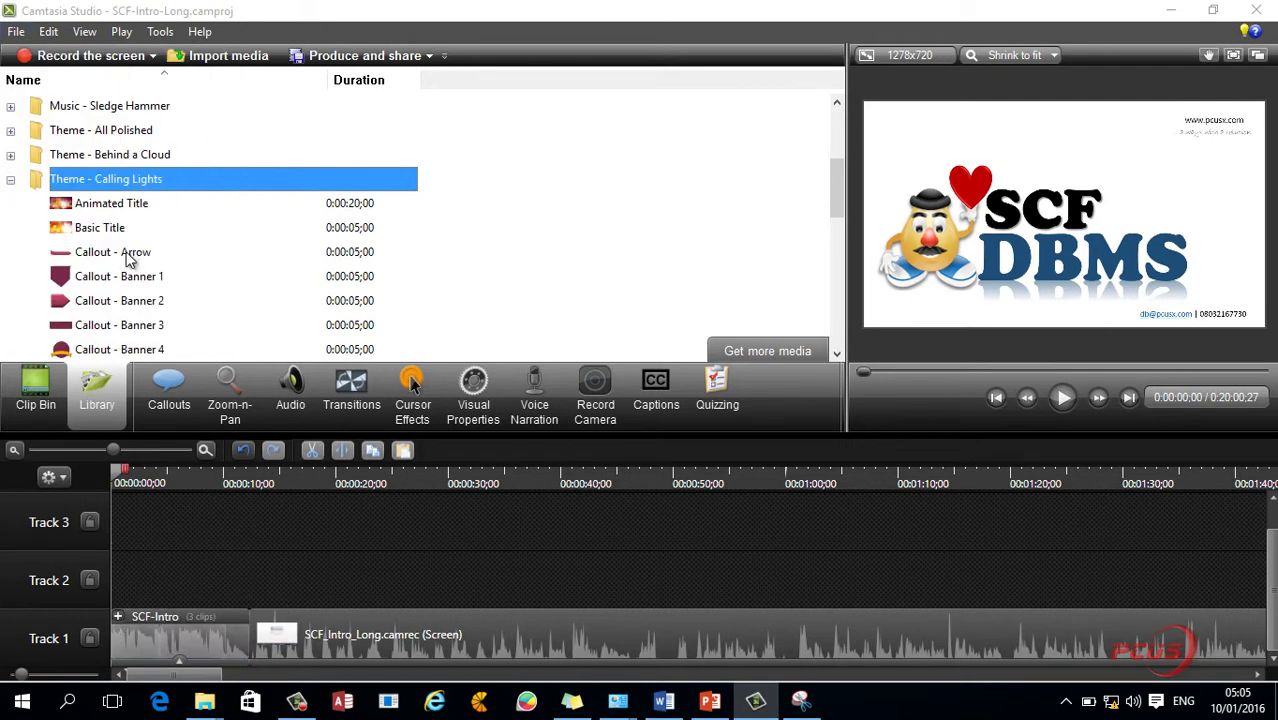
- Try adding the SCF-Intro group to the Library and dismiss the missing Intro-screen1 image prompt
click(9, 183)
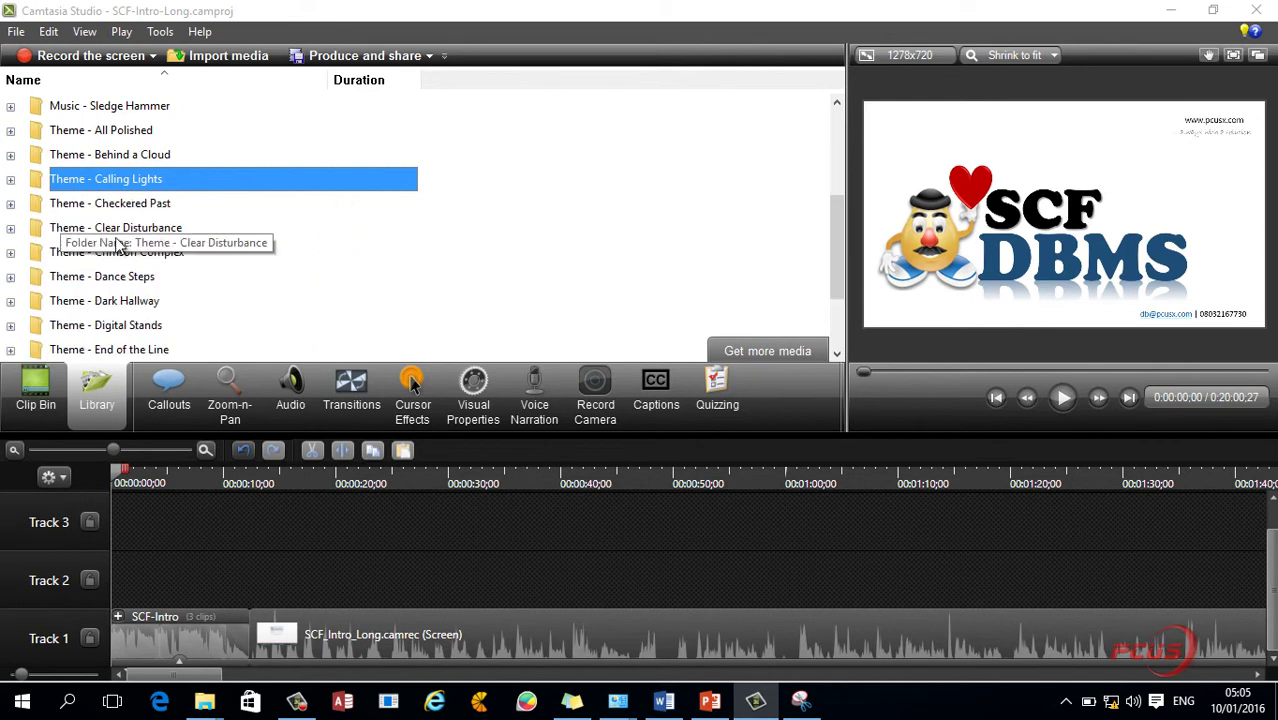
scroll(256, 236, down, 2)
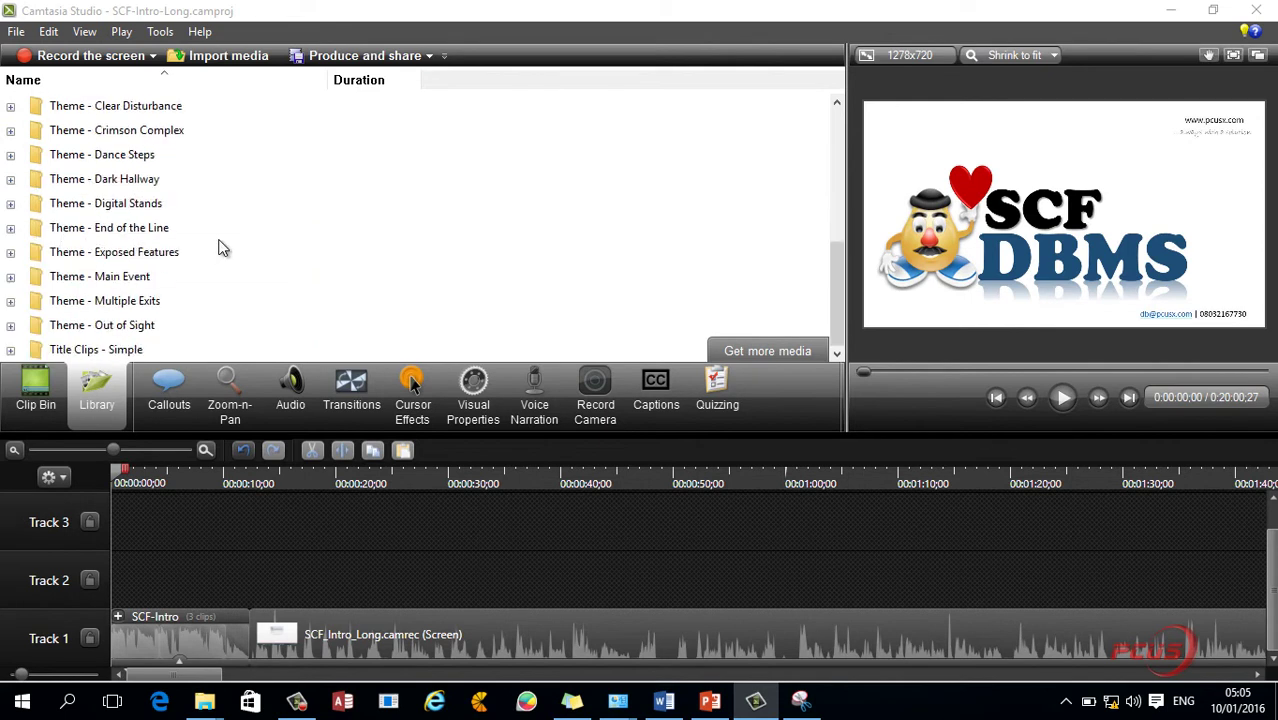
click(170, 628)
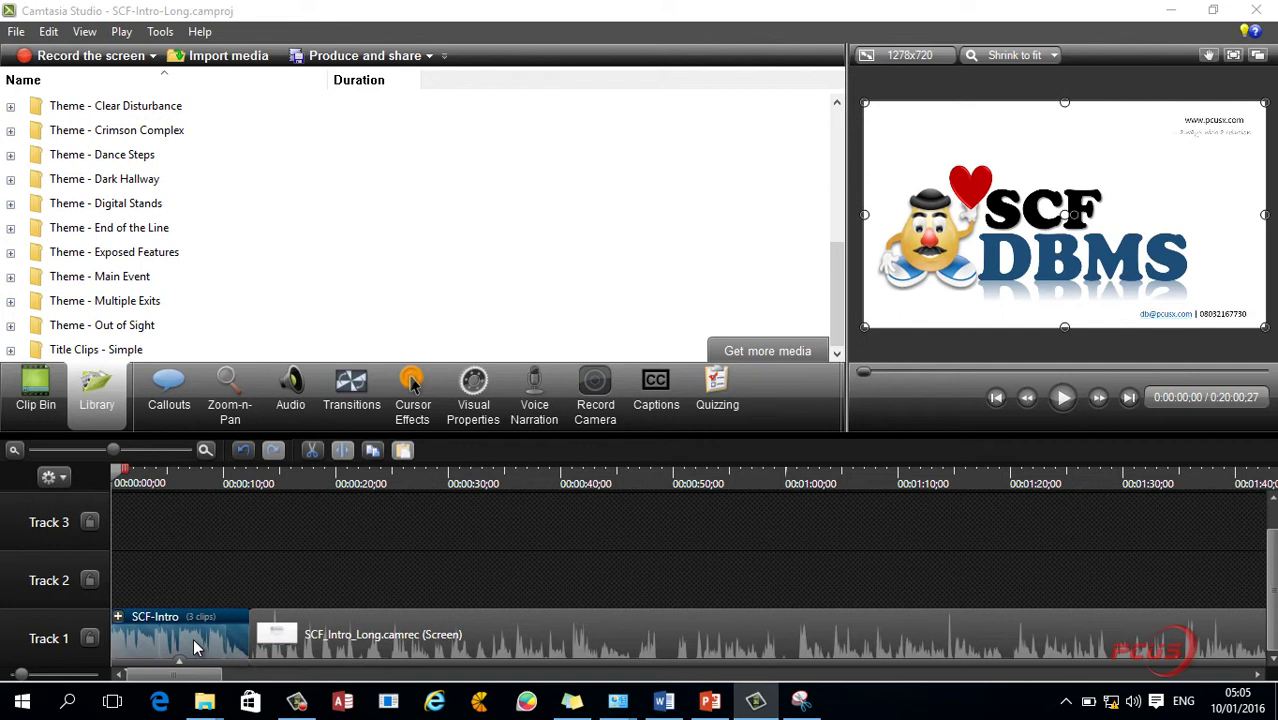
right_click(177, 632)
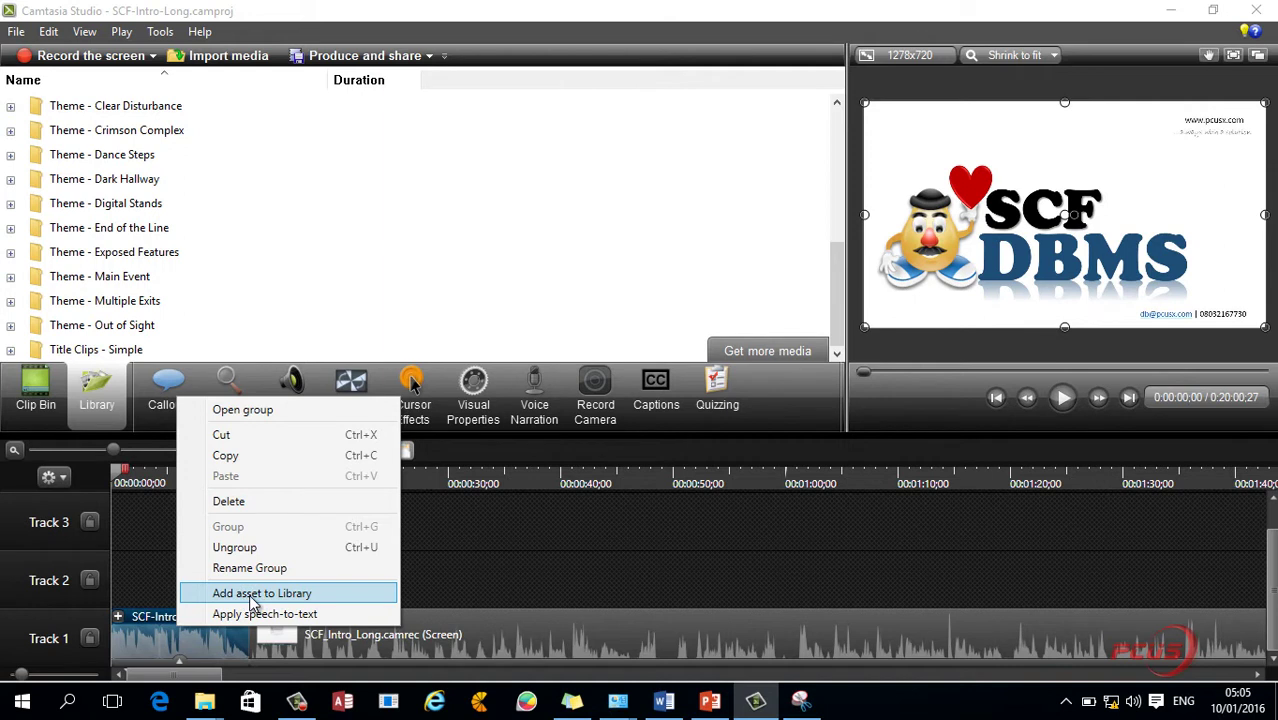
click(517, 551)
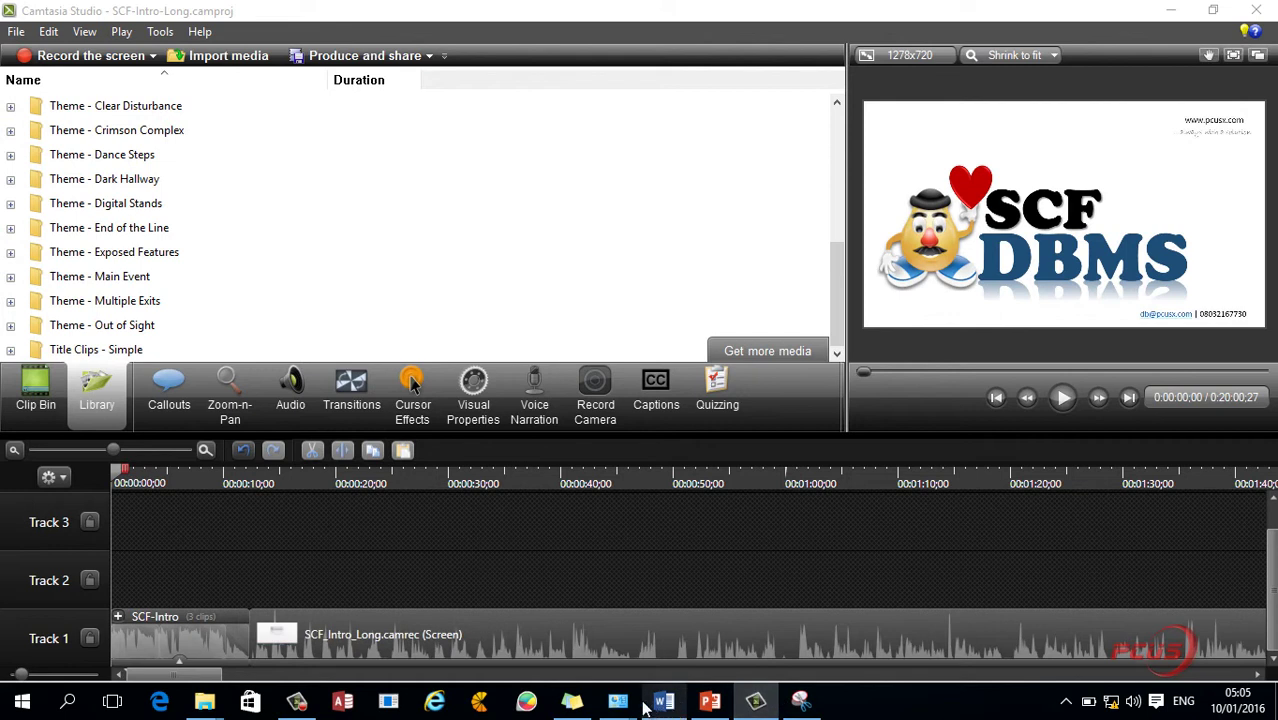
click(804, 704)
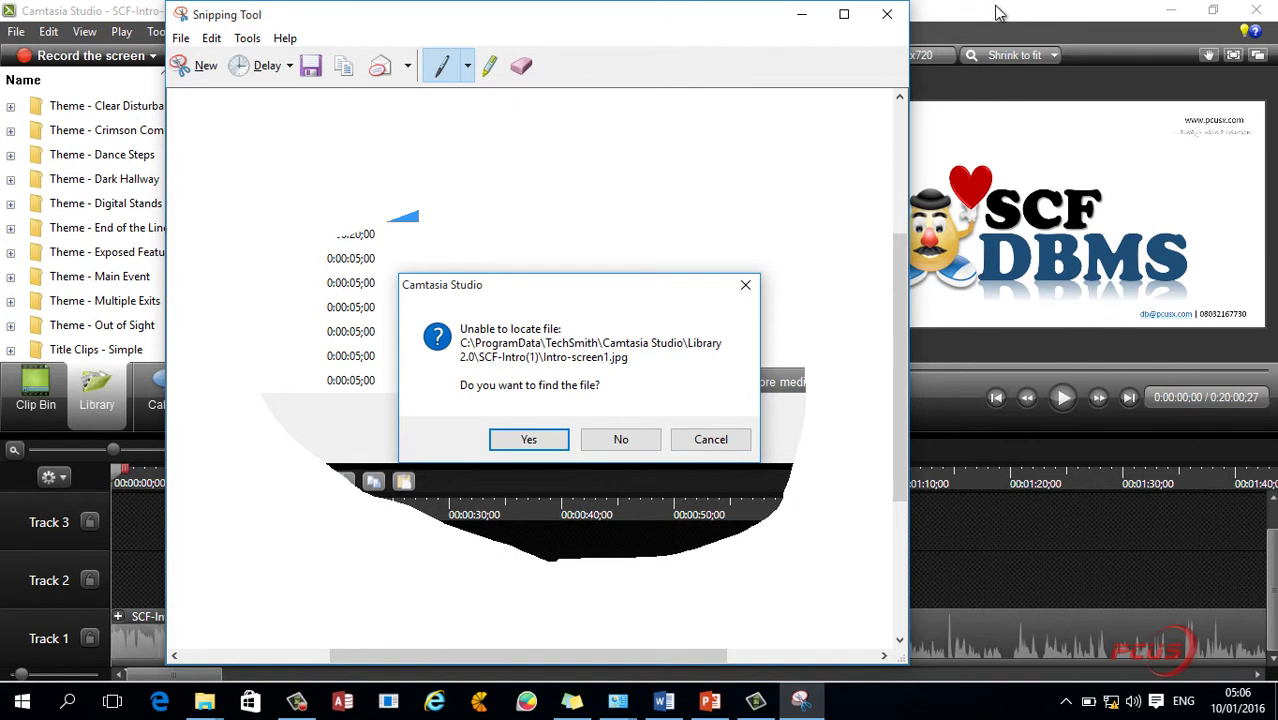
click(711, 439)
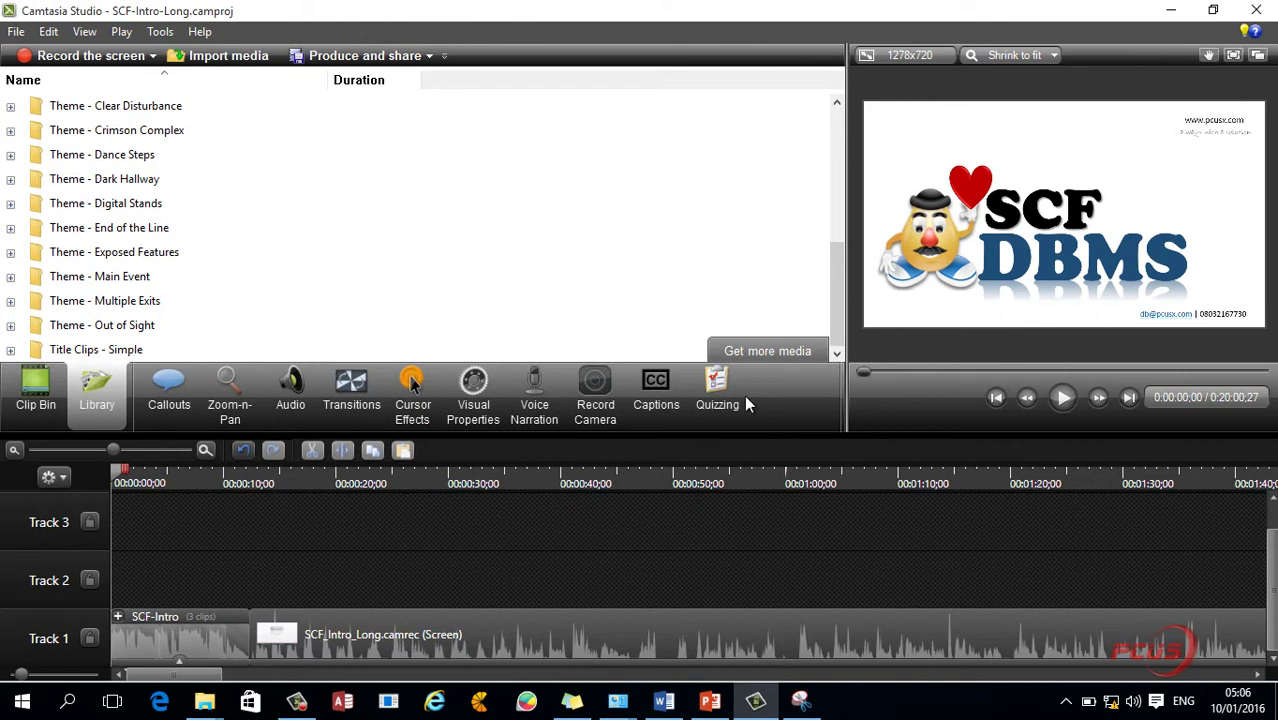
- Rename the SCF-Intro group on Track 1 to SCF-Intro(1)
click(178, 616)
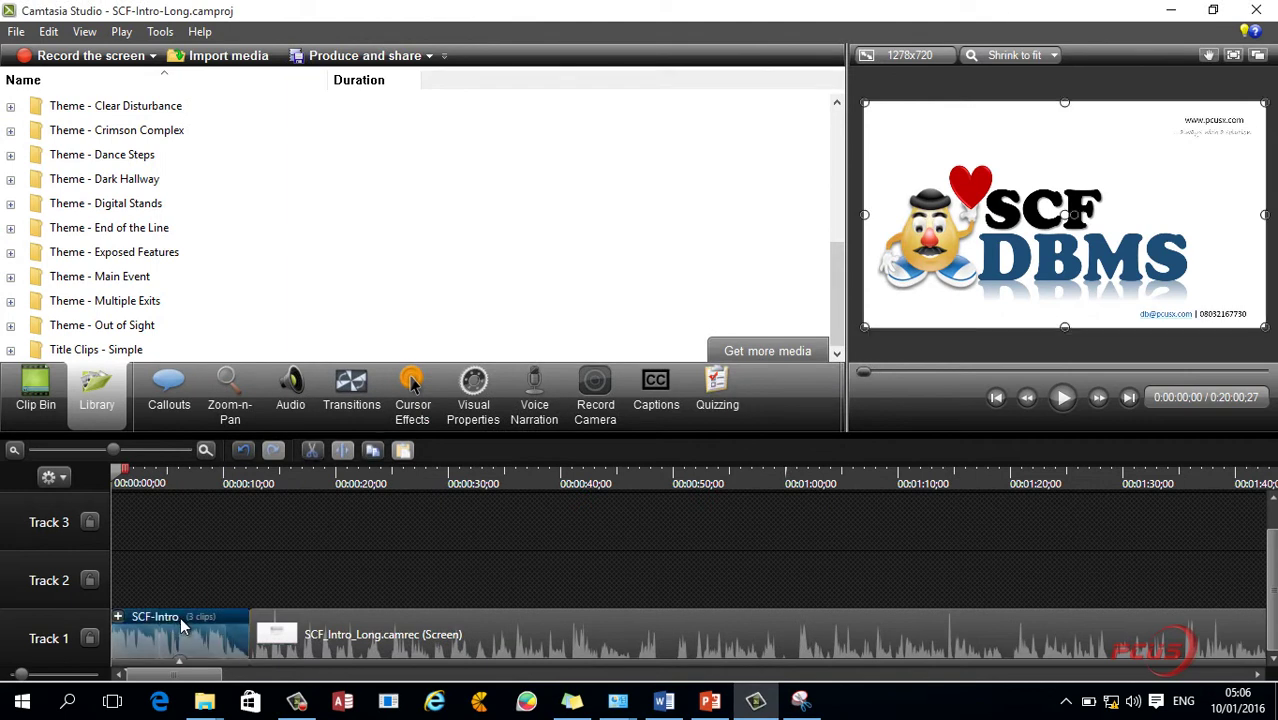
right_click(180, 617)
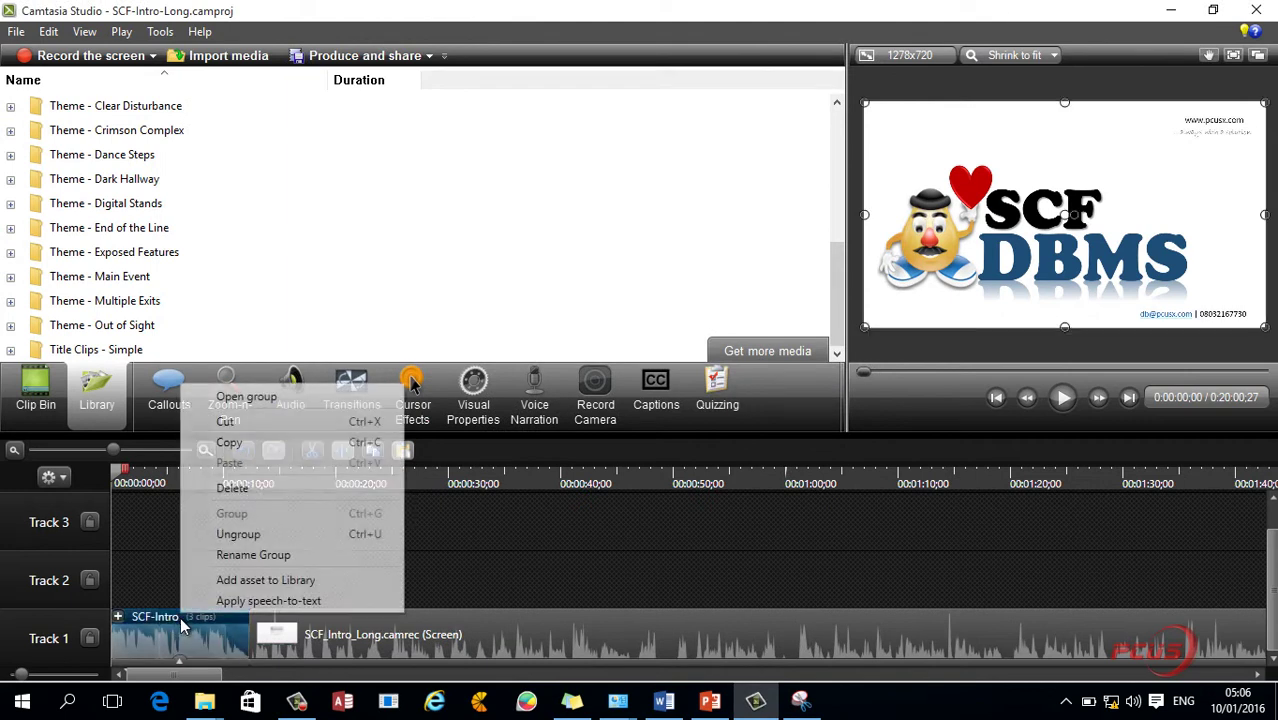
click(234, 556)
drag(176, 617, 184, 619)
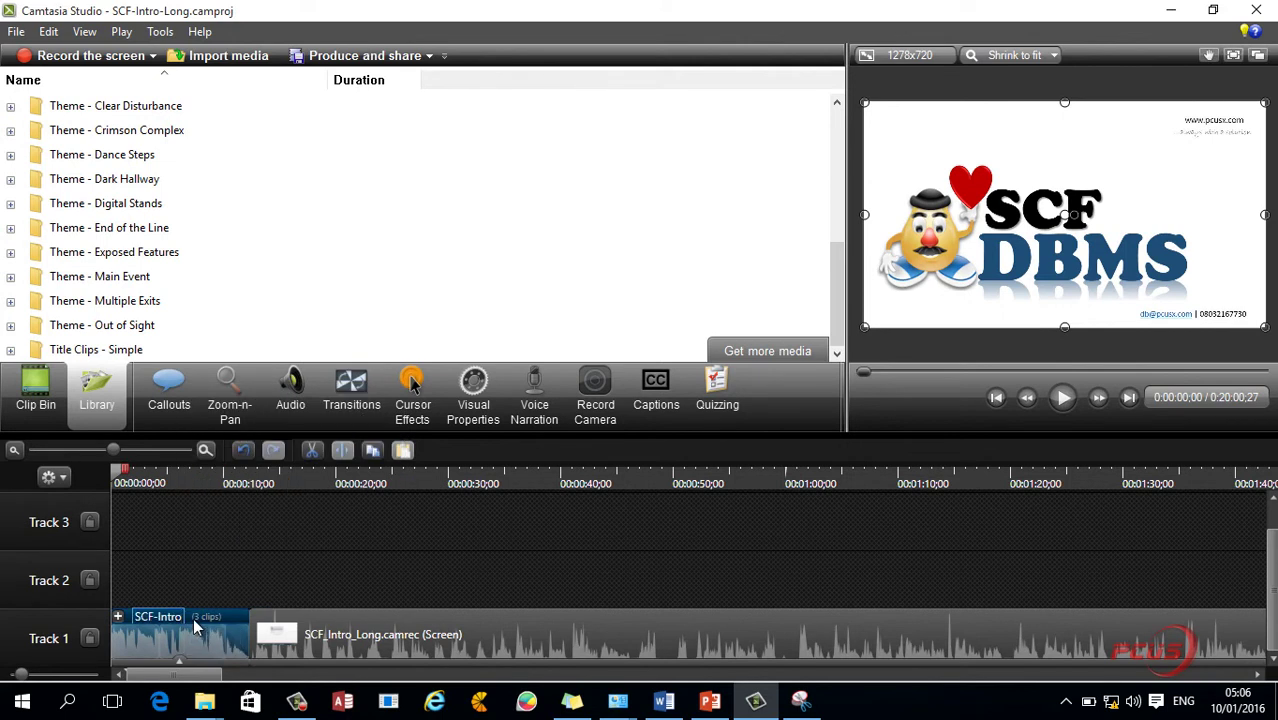
text((1))
key(Return)
- Add the SCF-Intro(1) group to the Library under the name SCF-Intro(1)
right_click(184, 618)
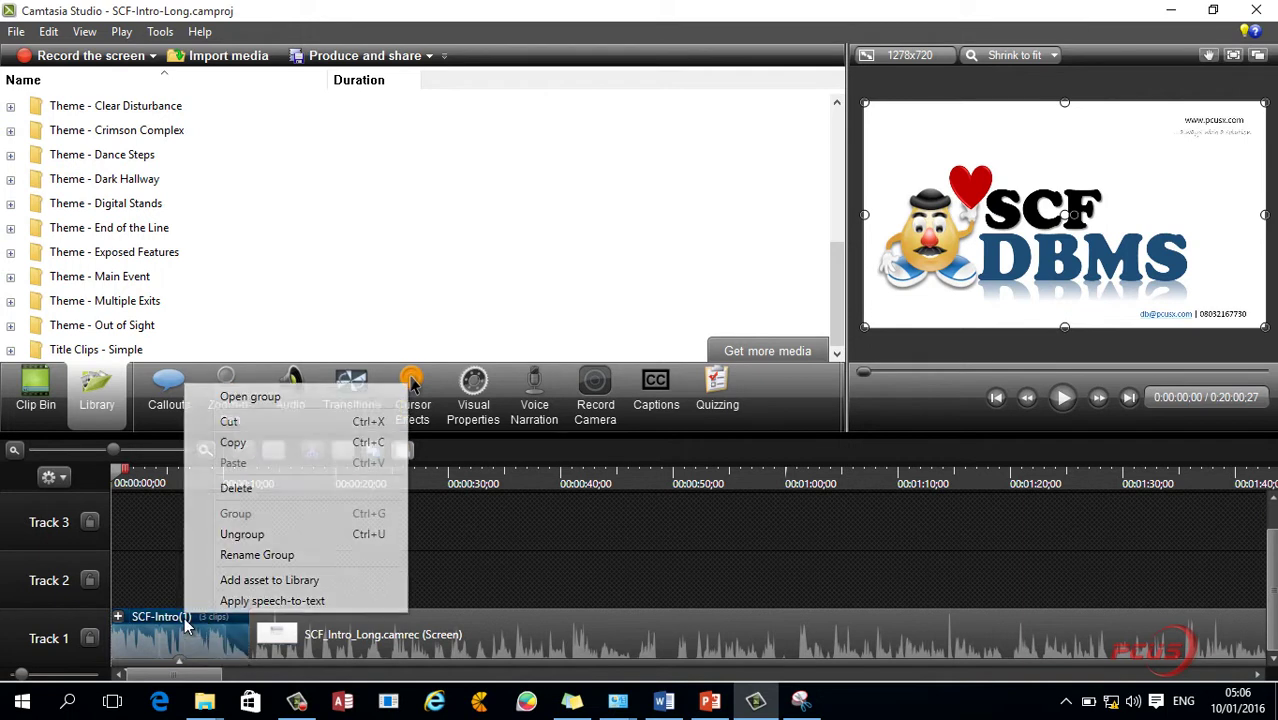
click(265, 581)
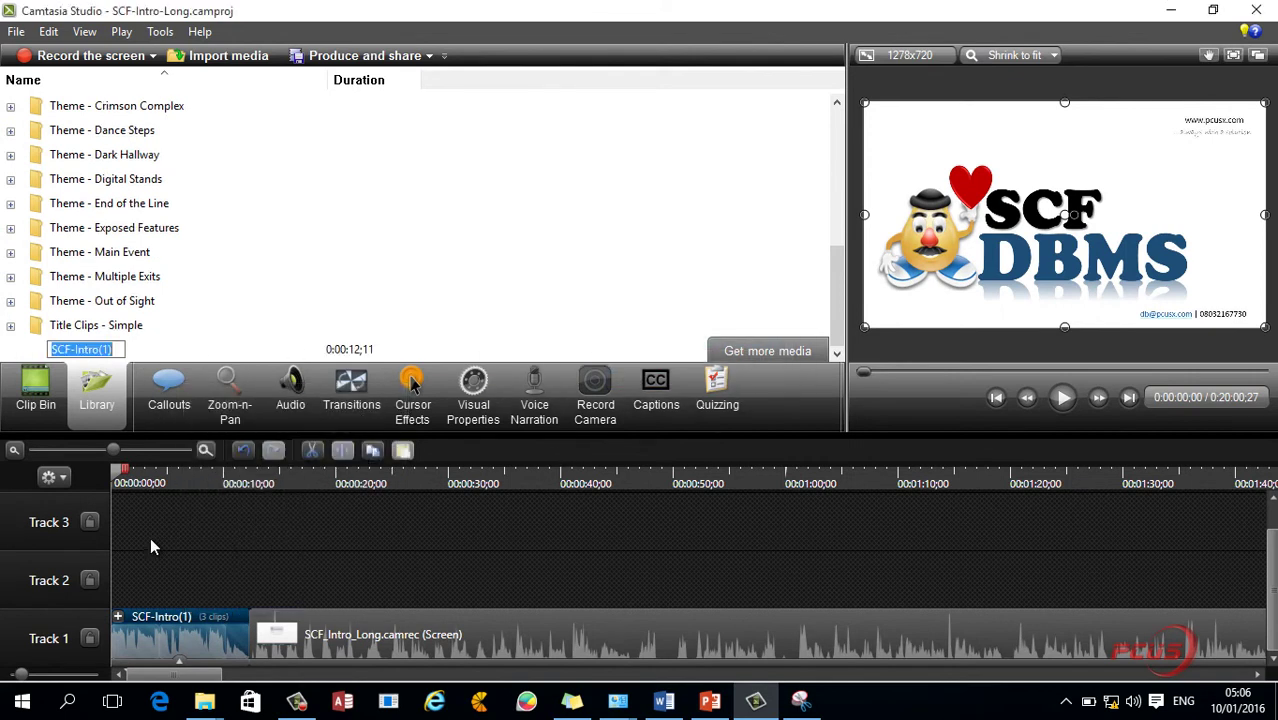
key(Return)
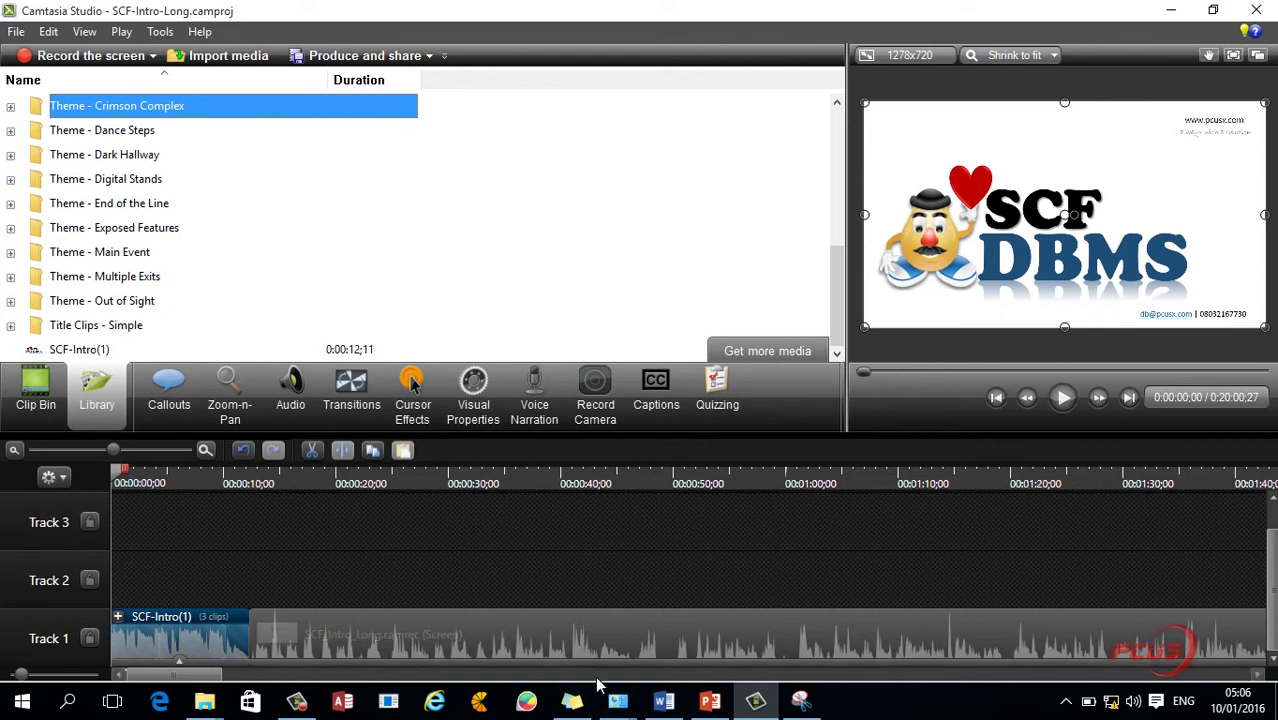
- Add the SCF-Extro group clip at the timeline's end to the Library as SCF-Extro
click(600, 677)
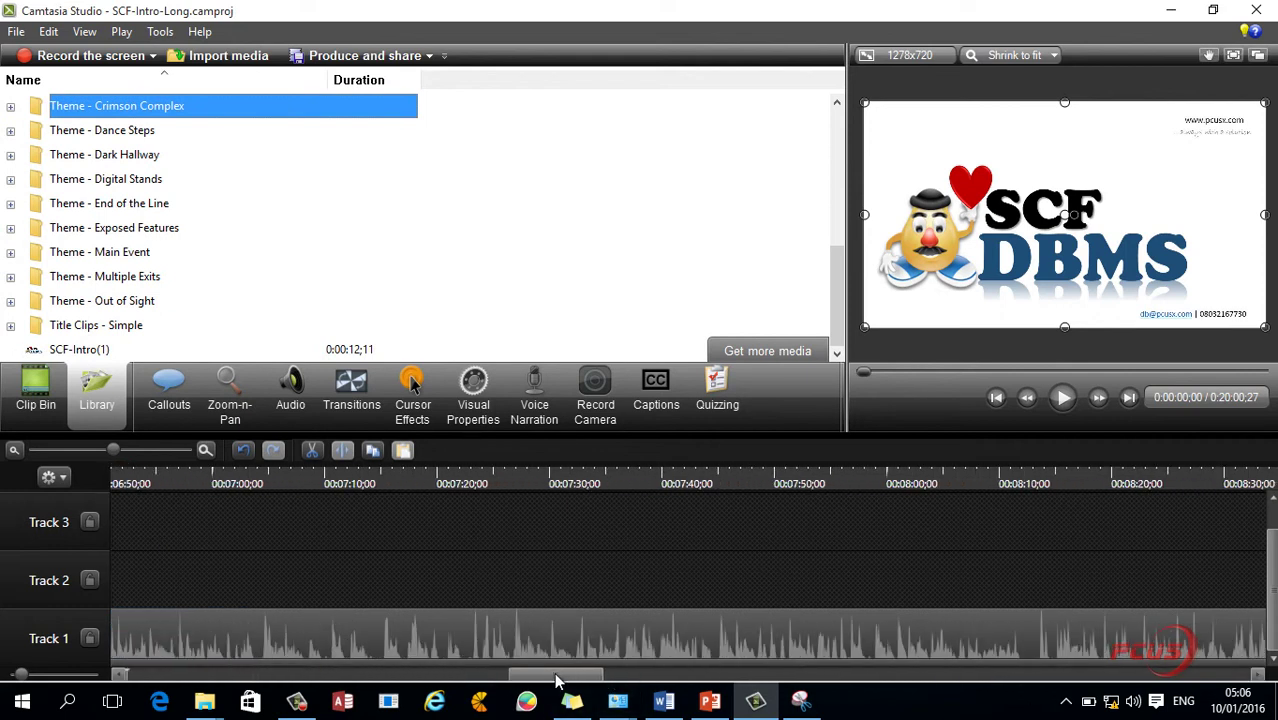
drag(585, 678, 1265, 680)
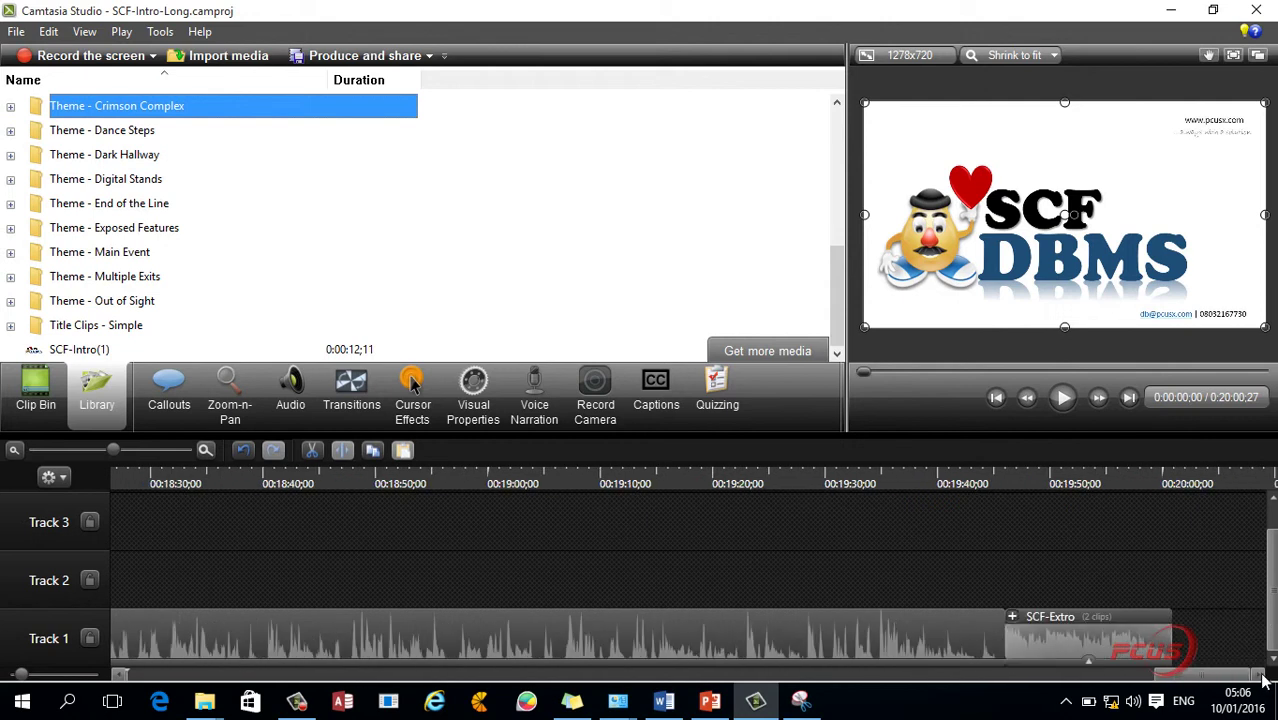
click(1076, 622)
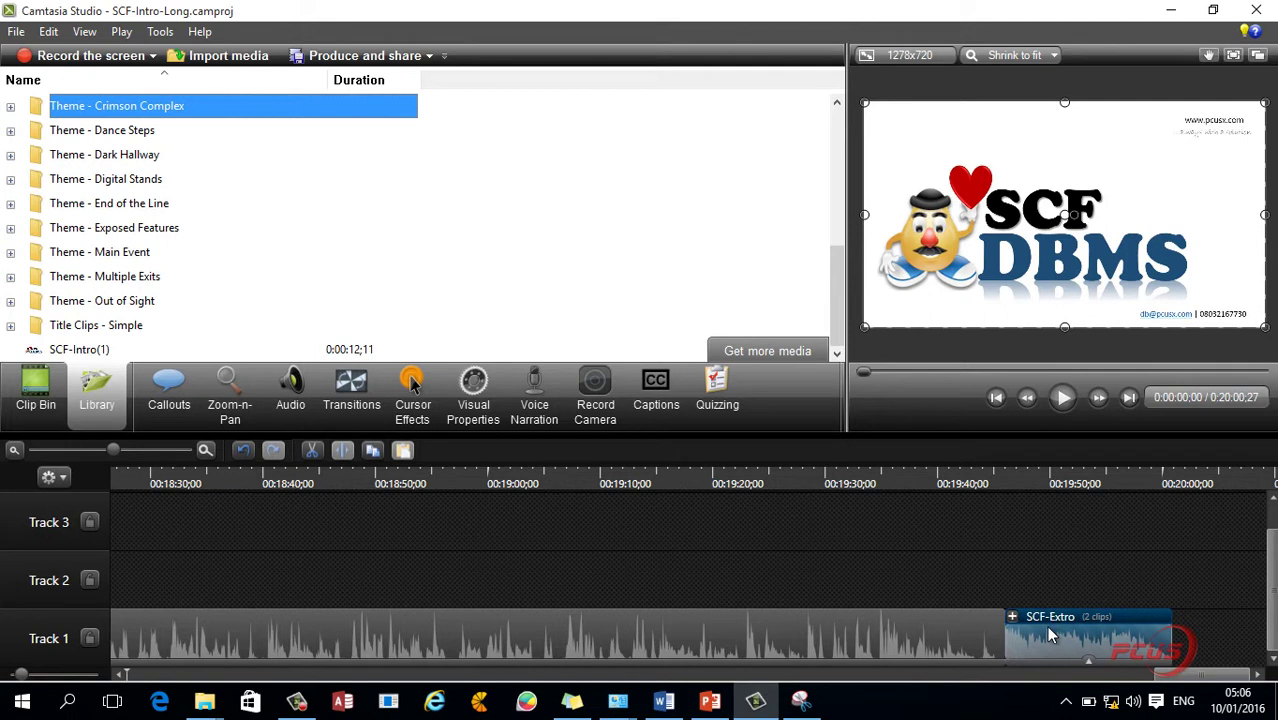
right_click(1046, 626)
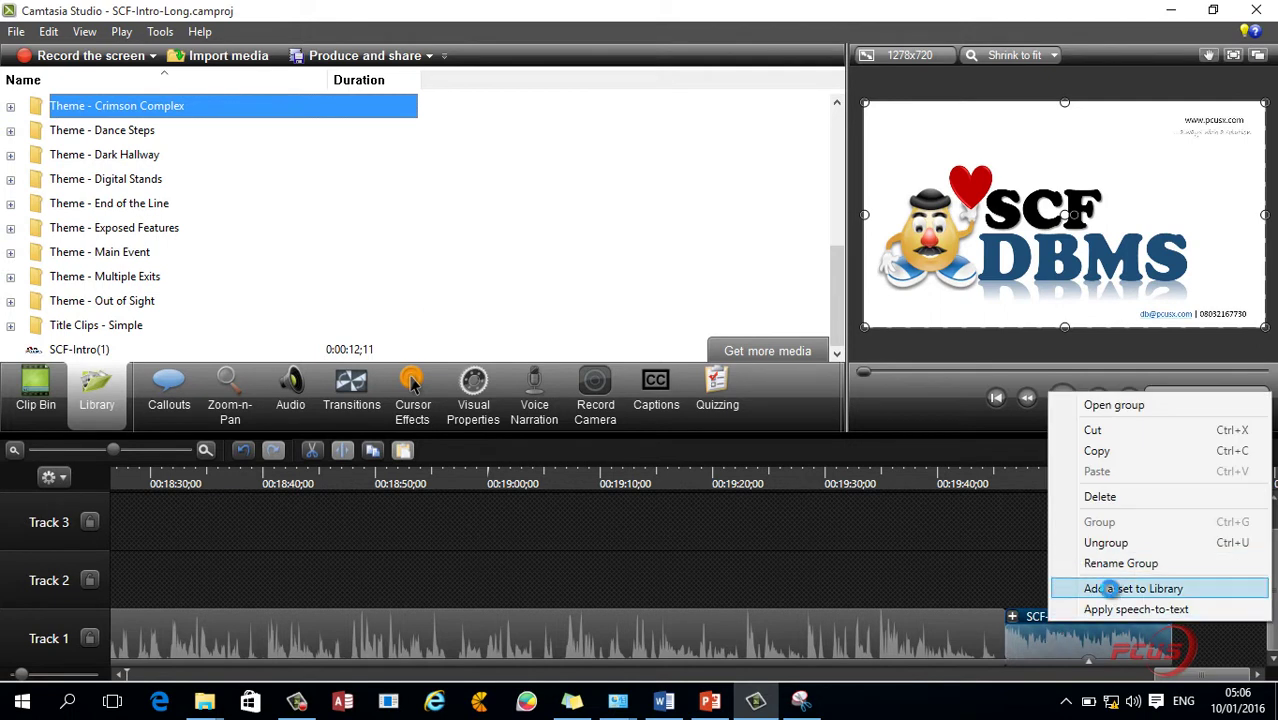
click(1113, 589)
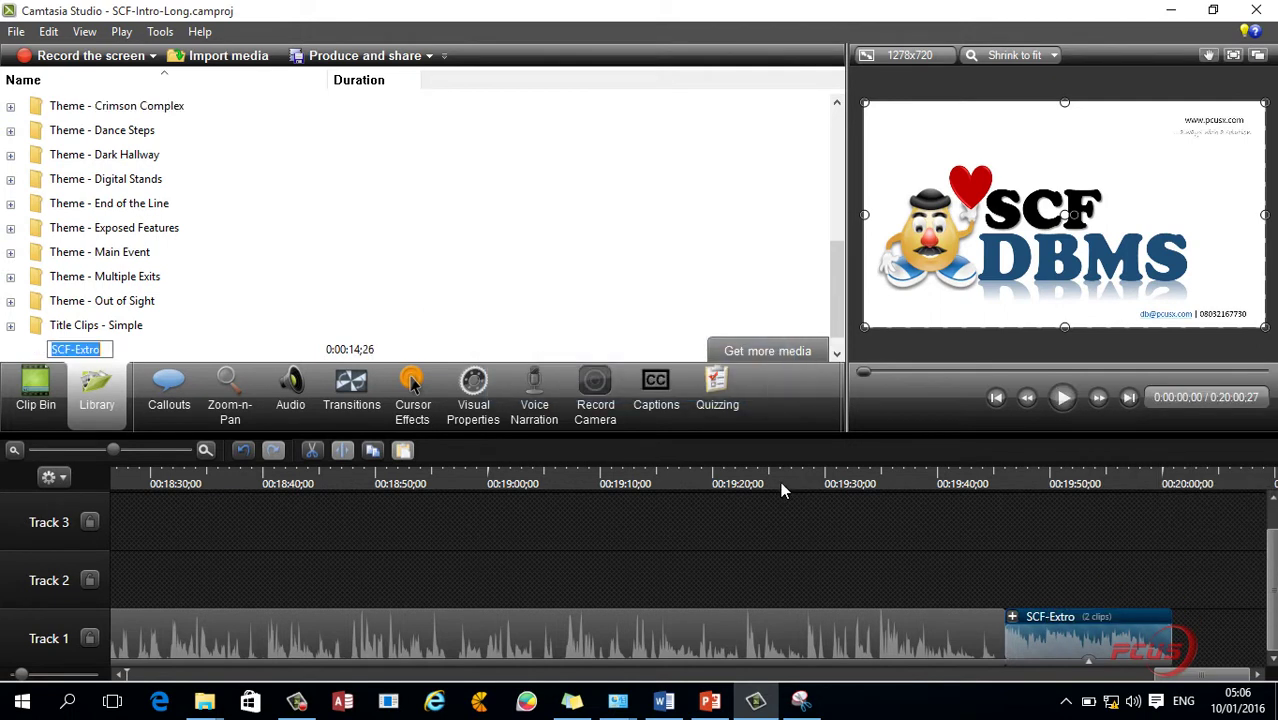
drag(838, 290, 800, 348)
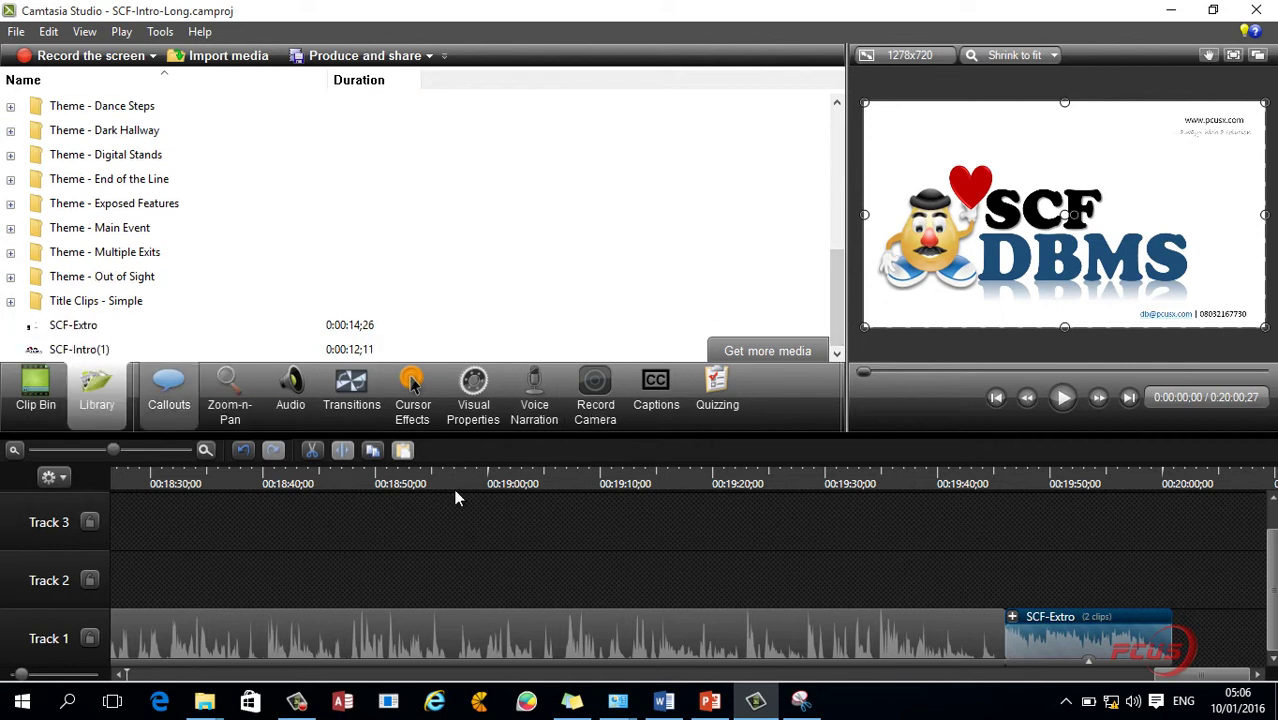
- Deselect the SCF-Extro clip and save the SCF-Intro-Long project from the File menu
click(506, 566)
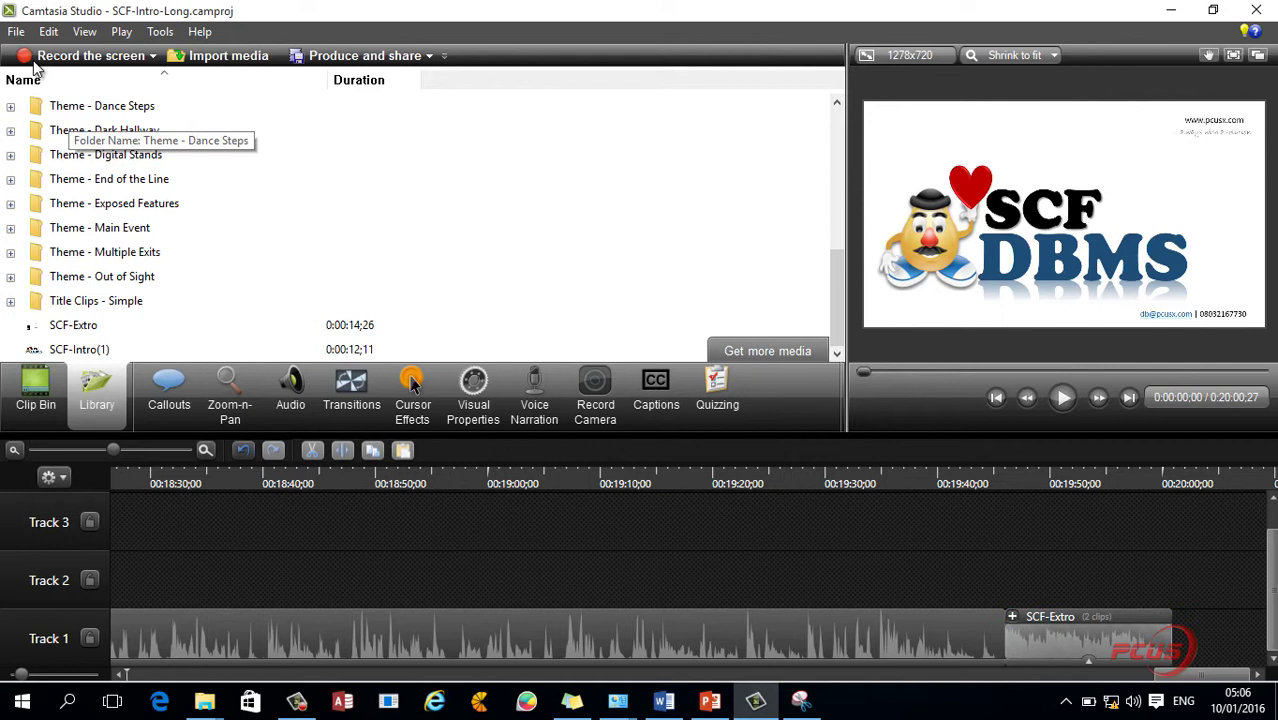
click(17, 32)
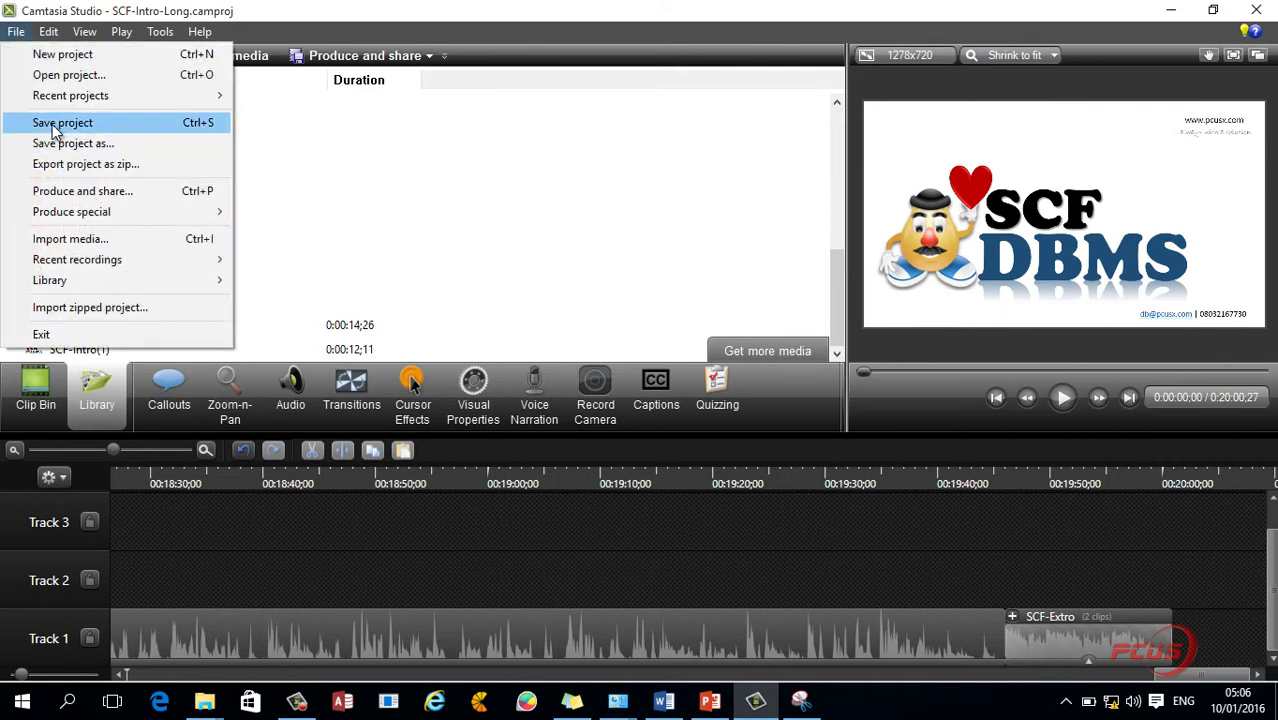
click(22, 124)
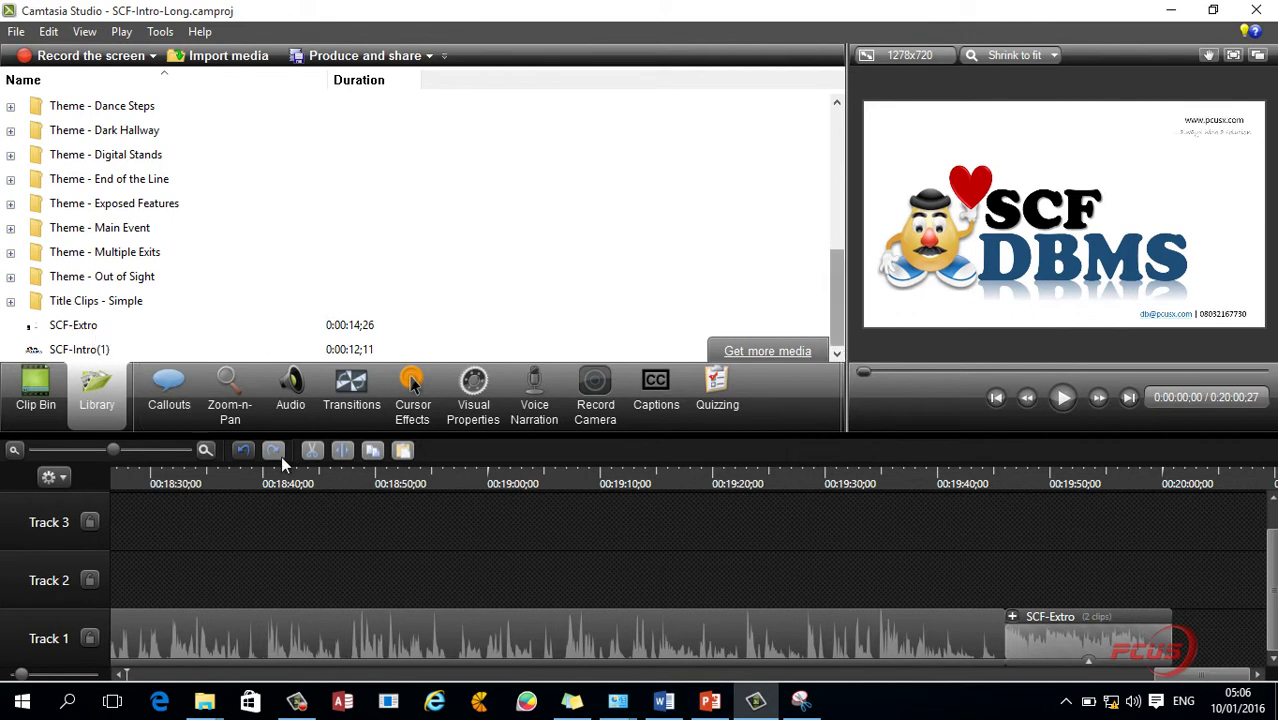
- Start a library zip export and browse to the C:\Studio\SCF folder
right_click(68, 333)
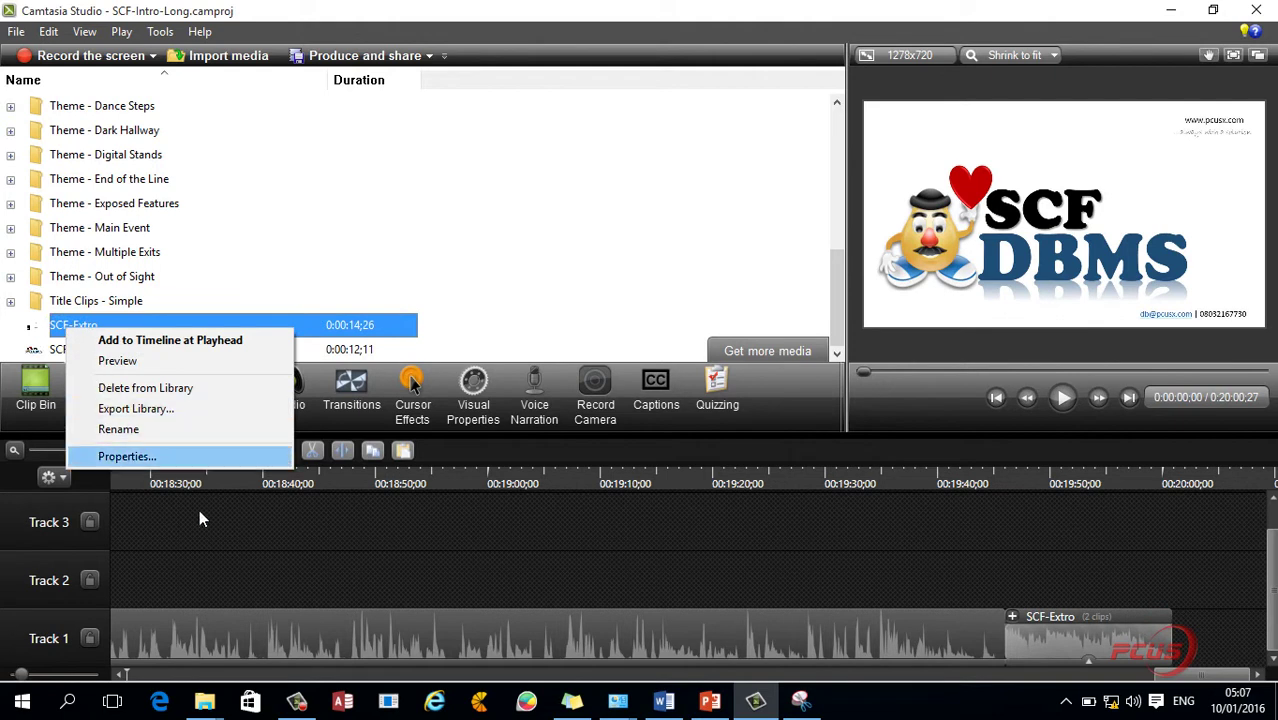
click(150, 411)
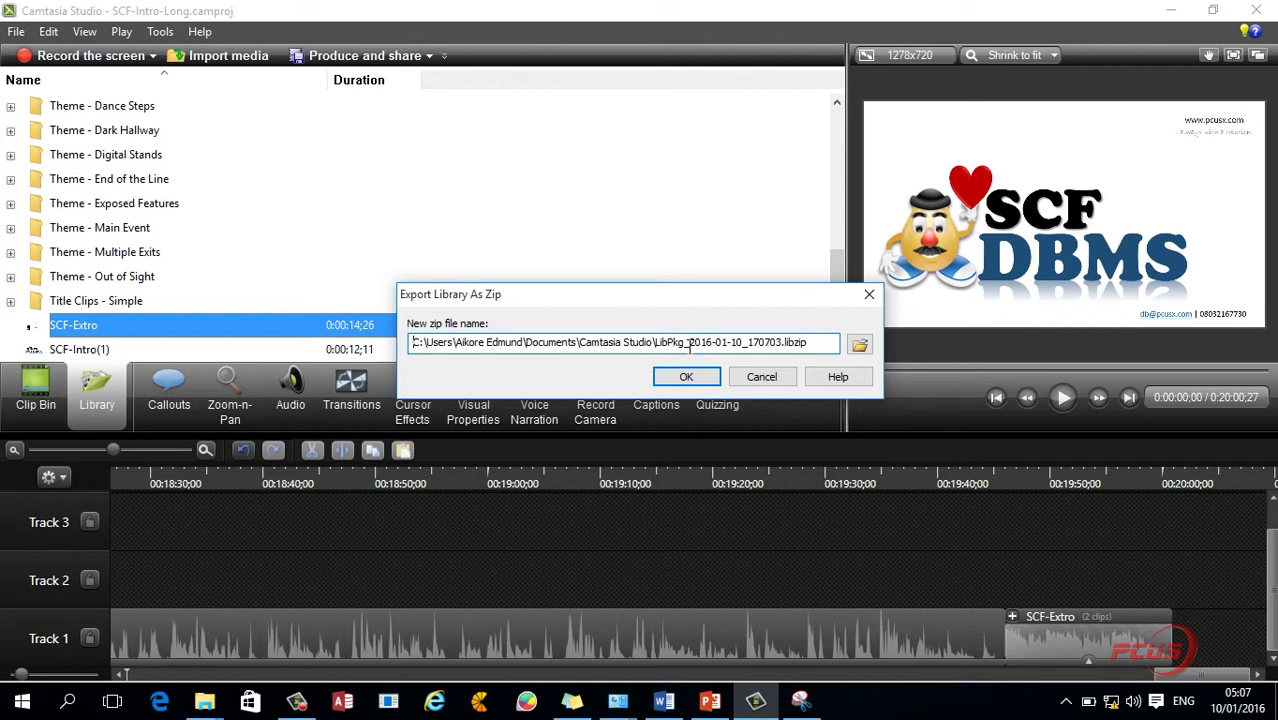
click(859, 344)
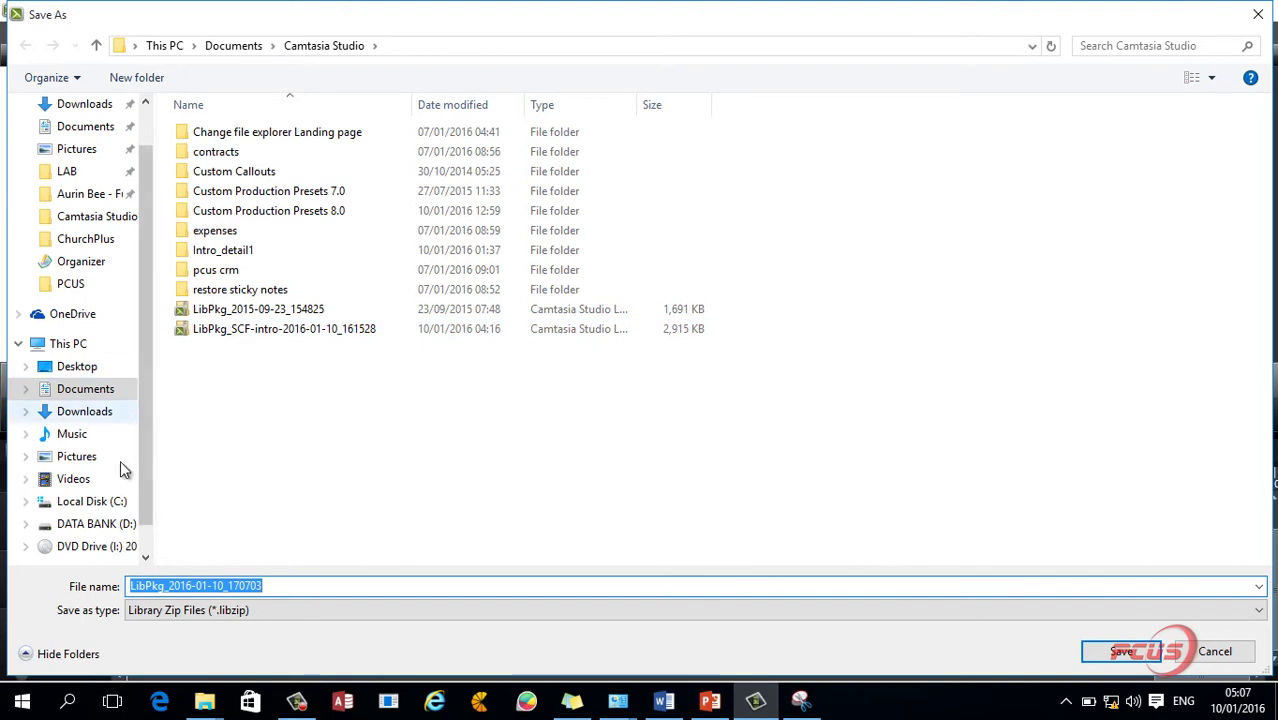
click(100, 503)
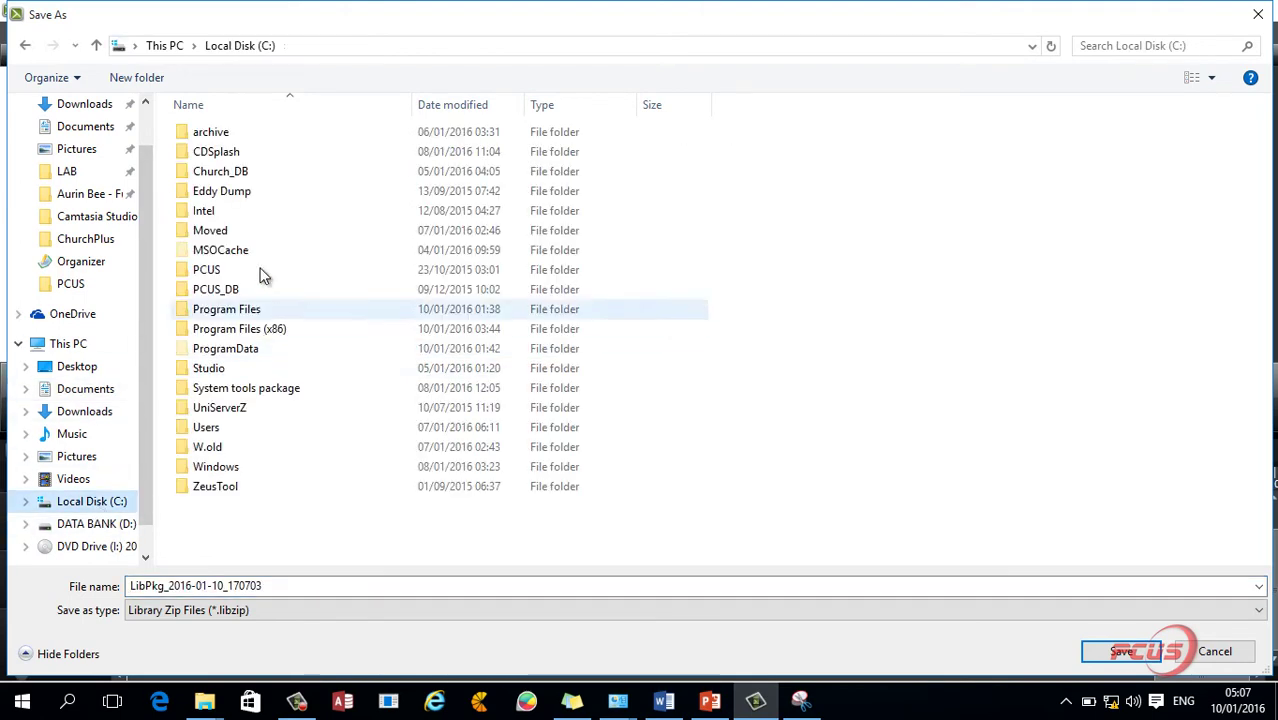
click(220, 290)
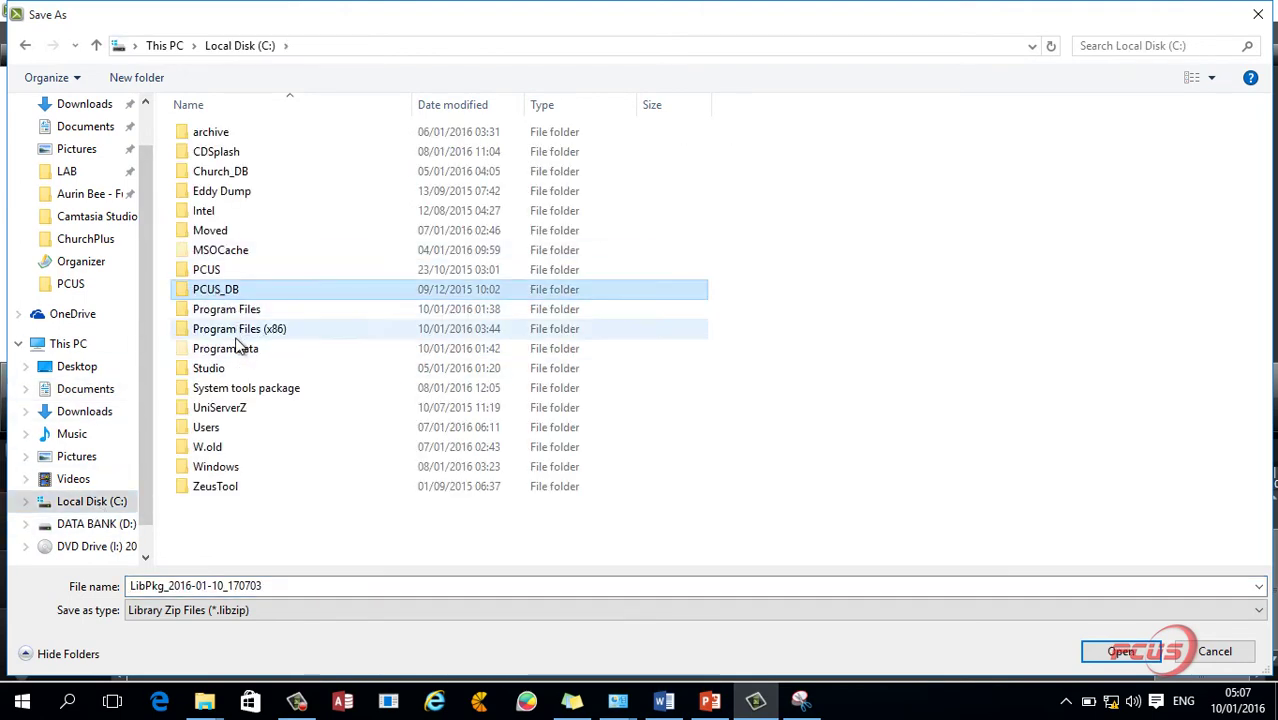
click(229, 370)
double_click(229, 368)
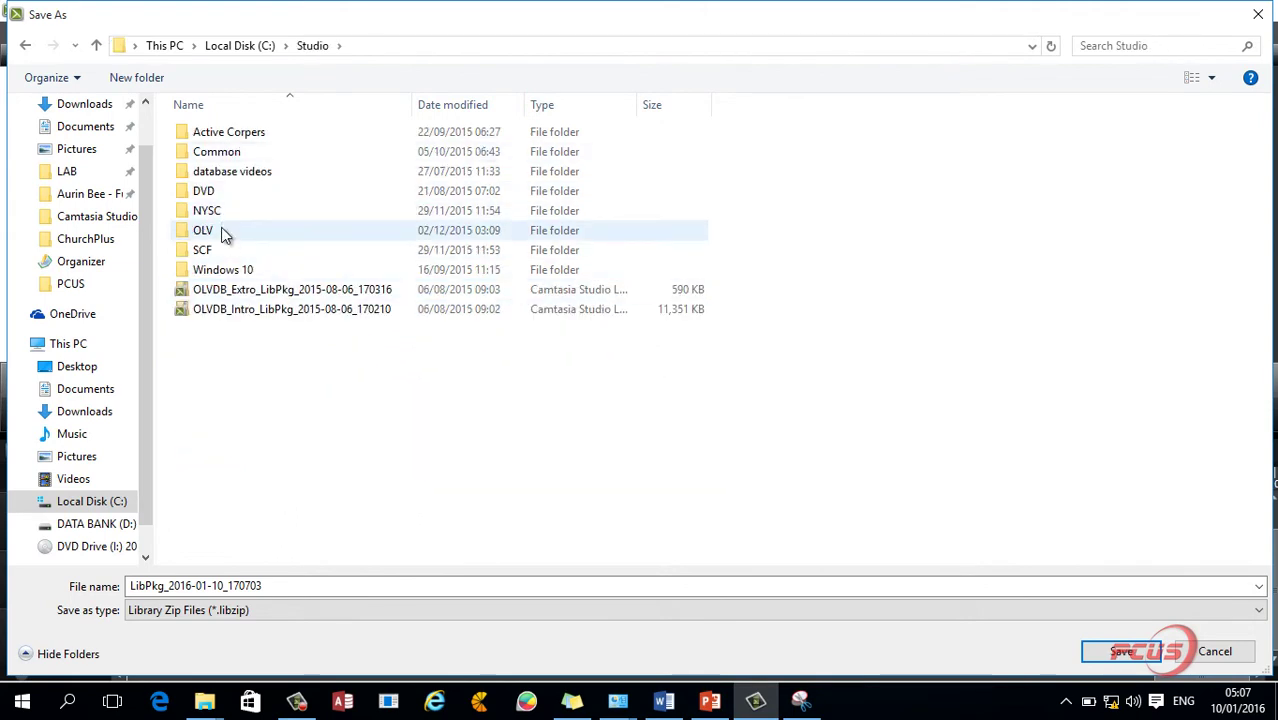
double_click(220, 250)
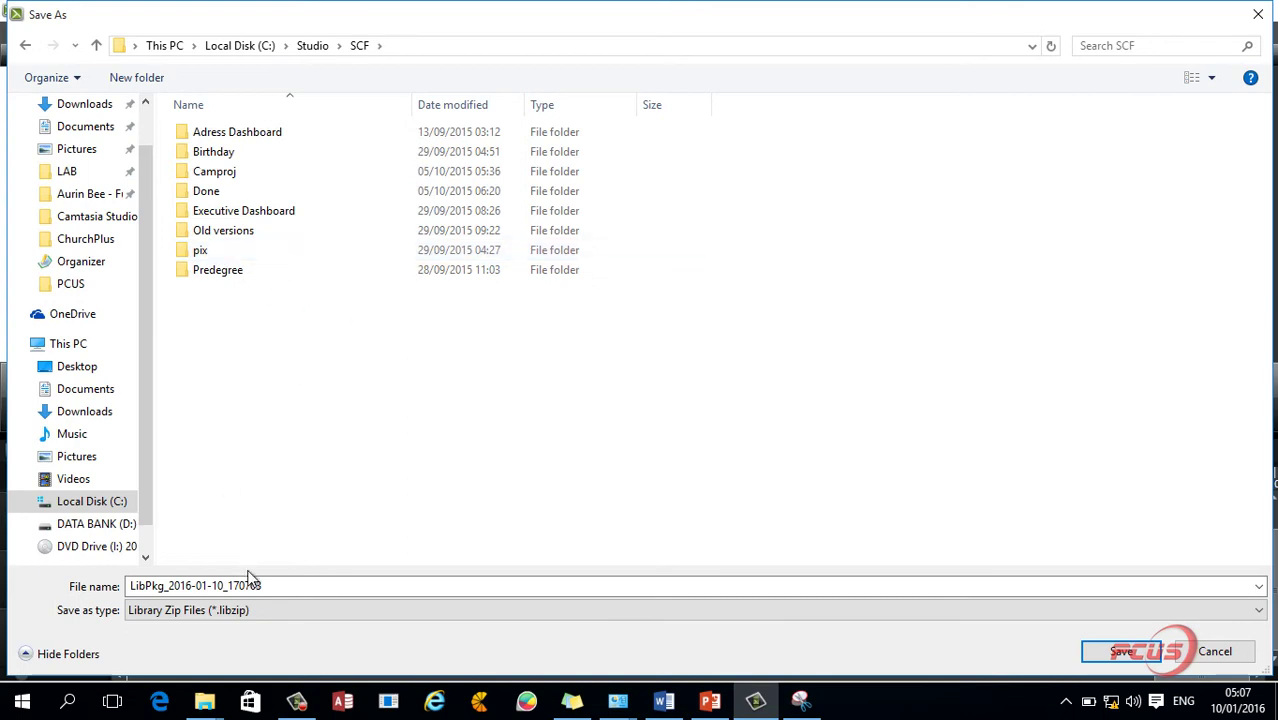
- Name the zip SCF-Intro(1)-LibPkg_2016-01-10_170703, correct 'Inro' to 'Intro', and export
click(299, 591)
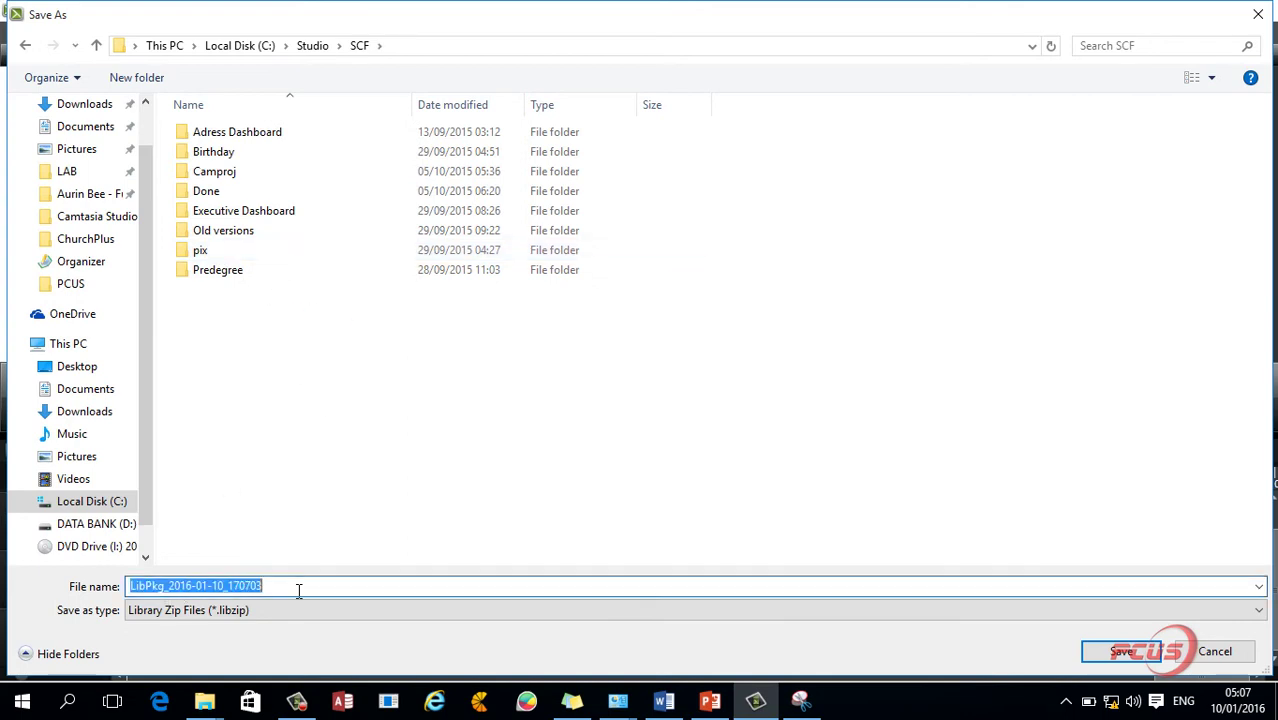
click(299, 591)
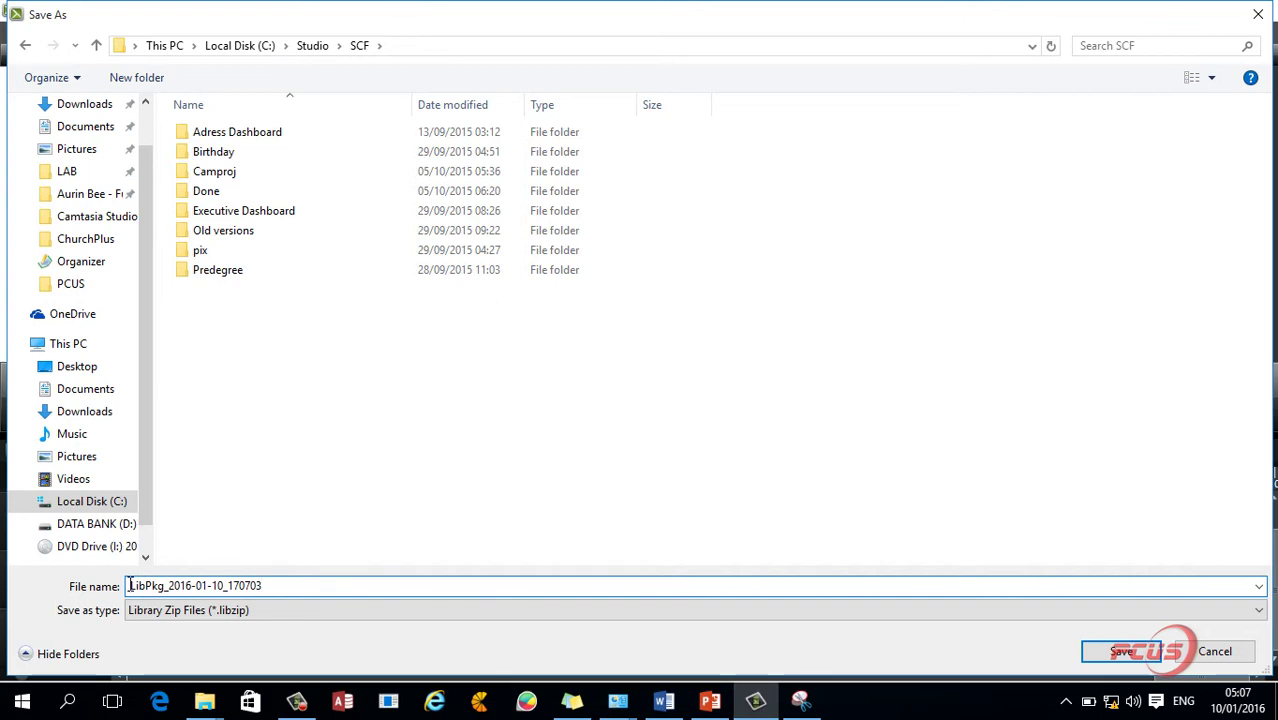
text(SCF)
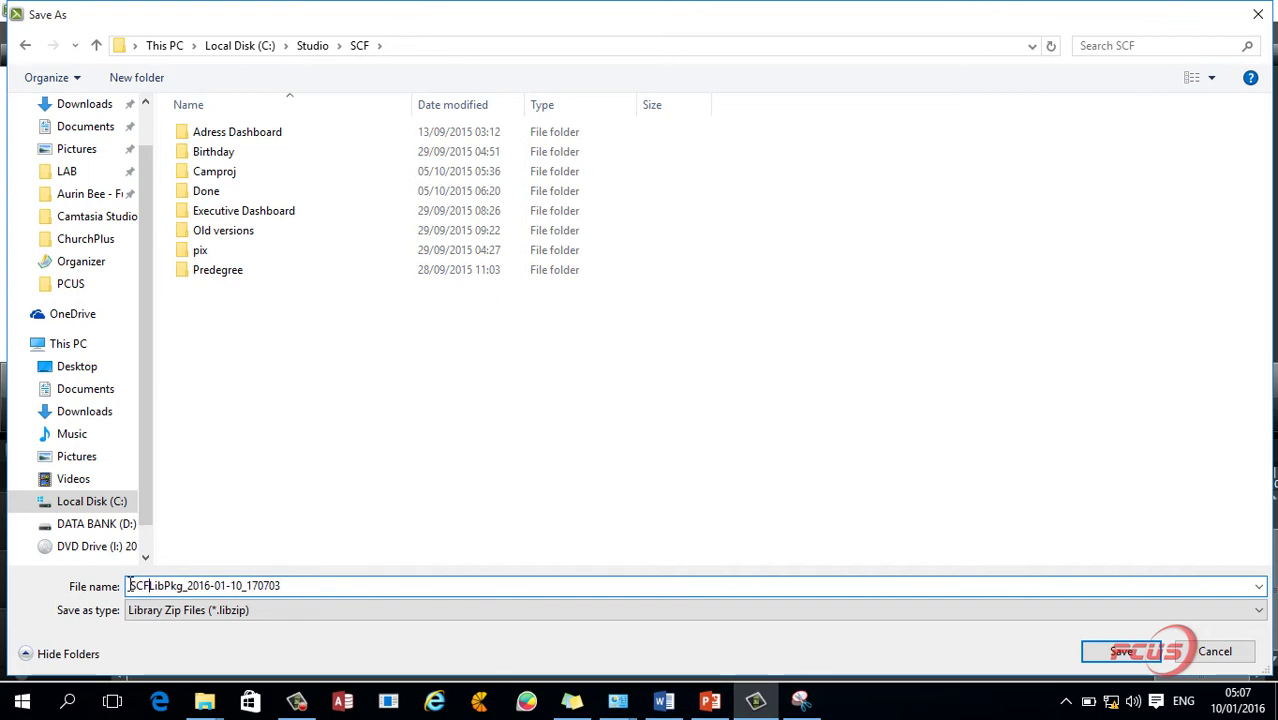
text(-l)
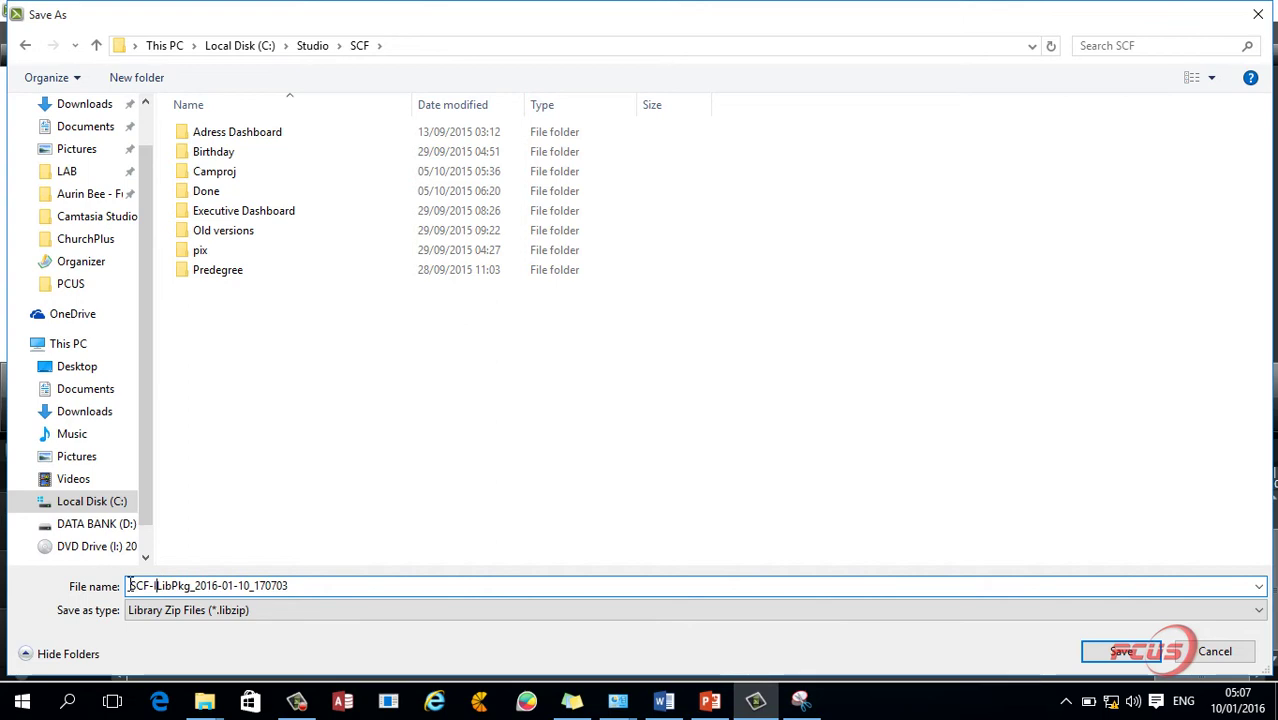
text(nn)
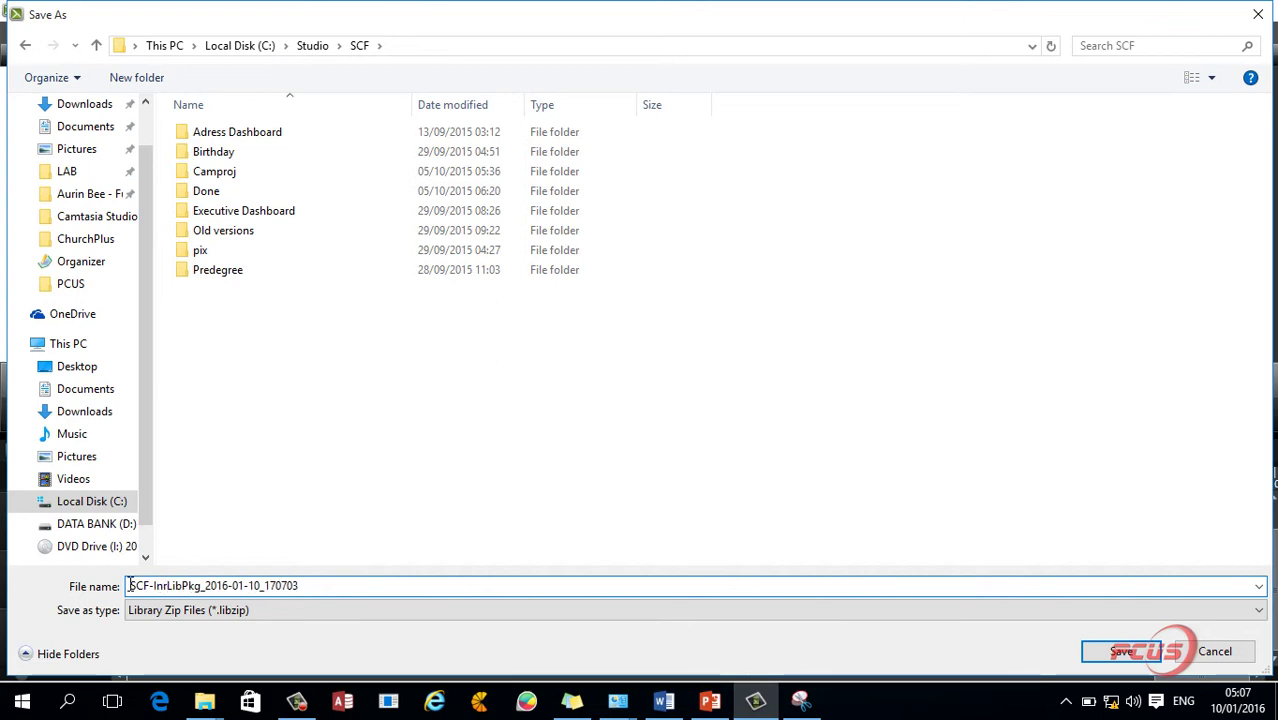
text(o)
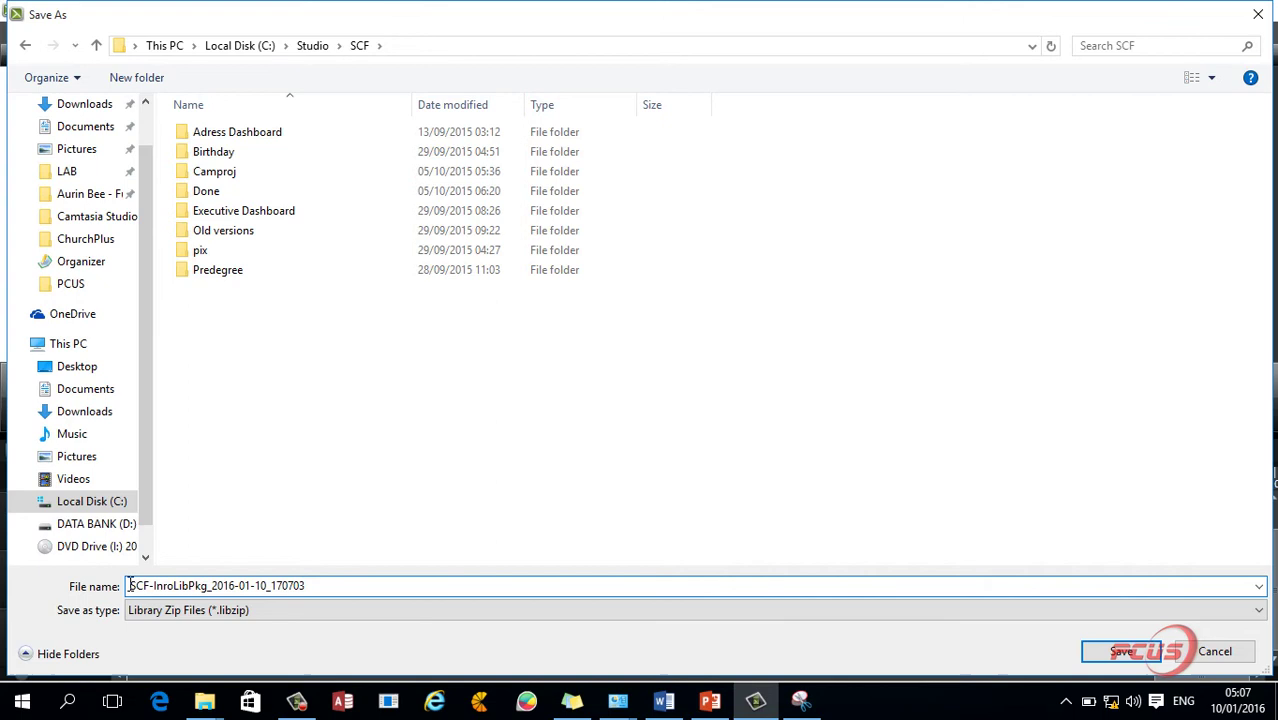
text(l)
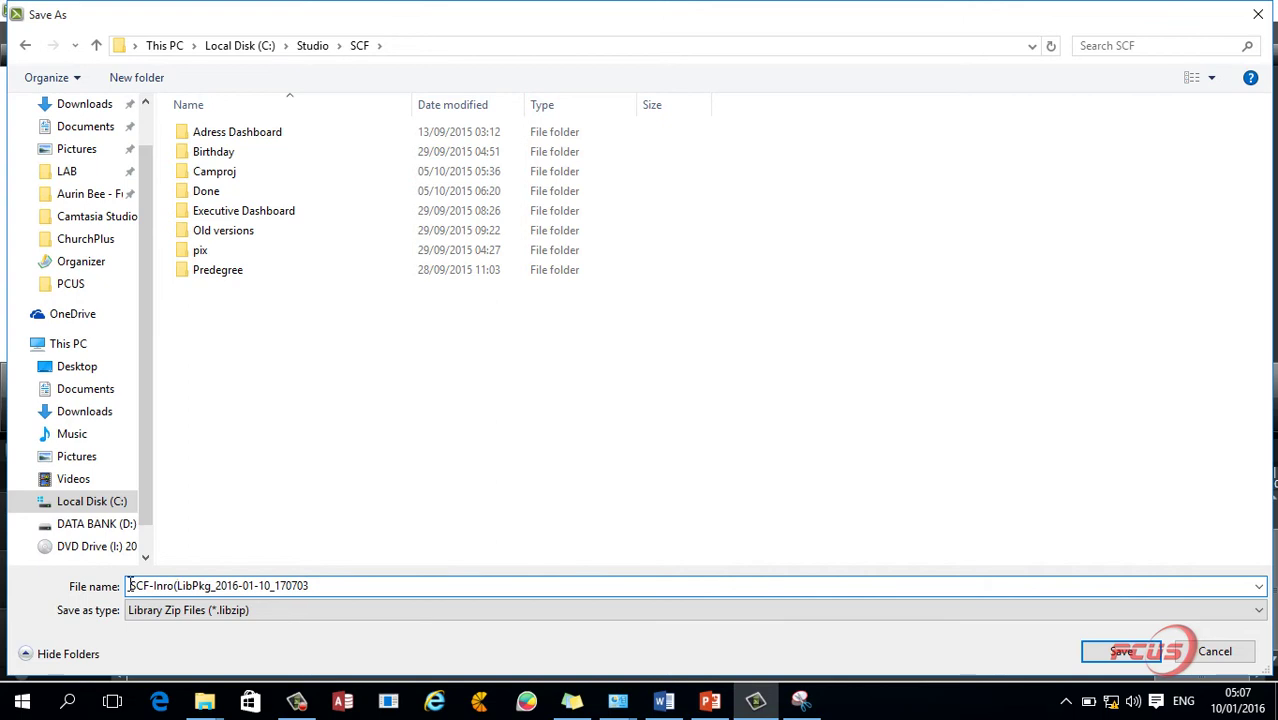
text(1)
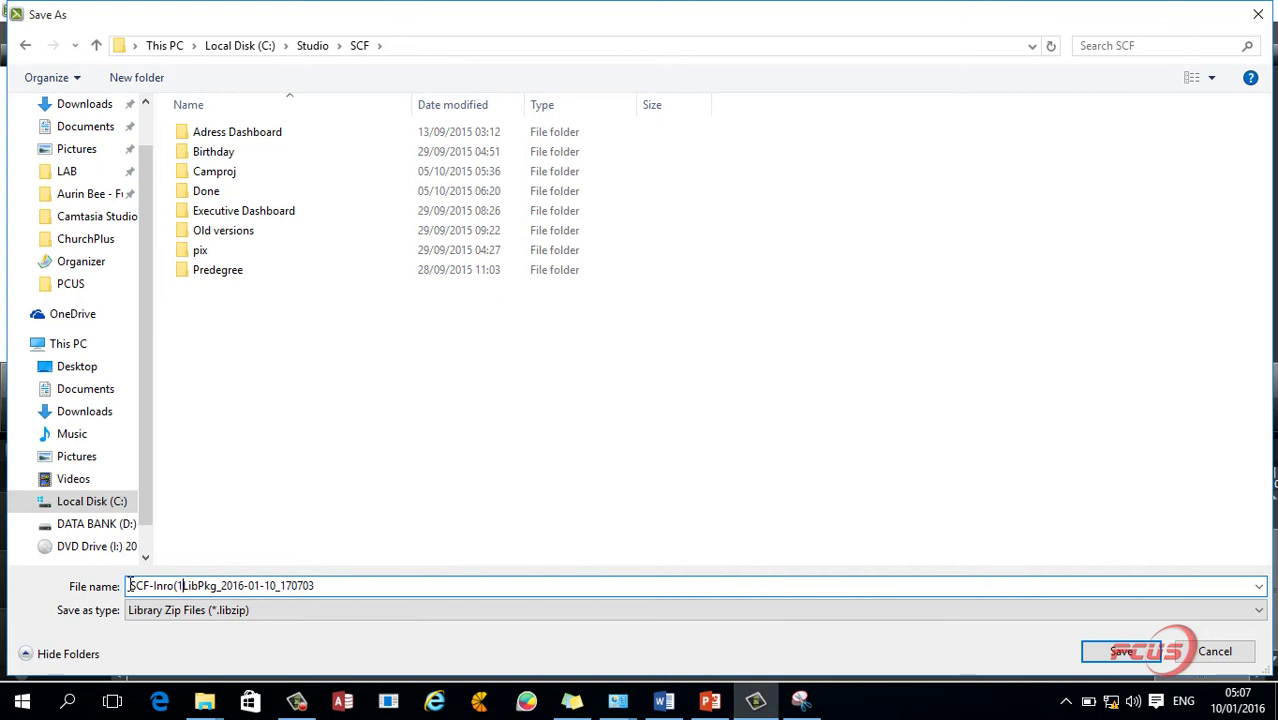
text())
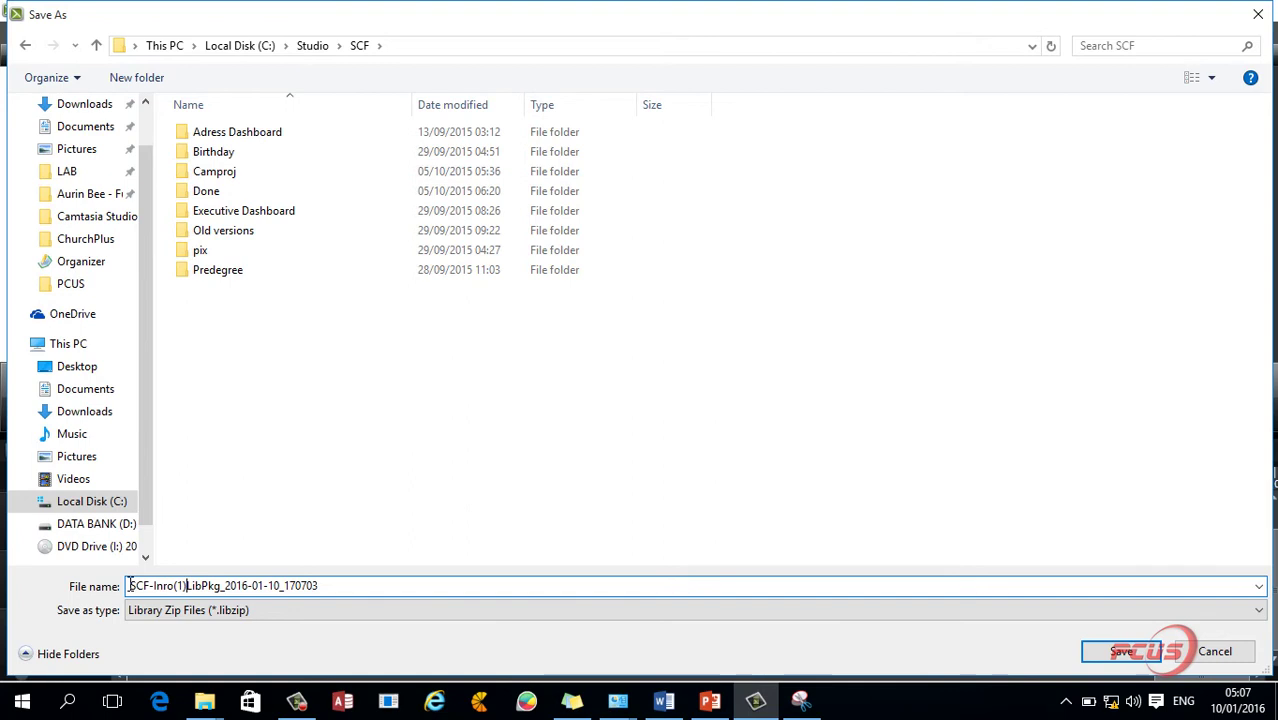
text(-)
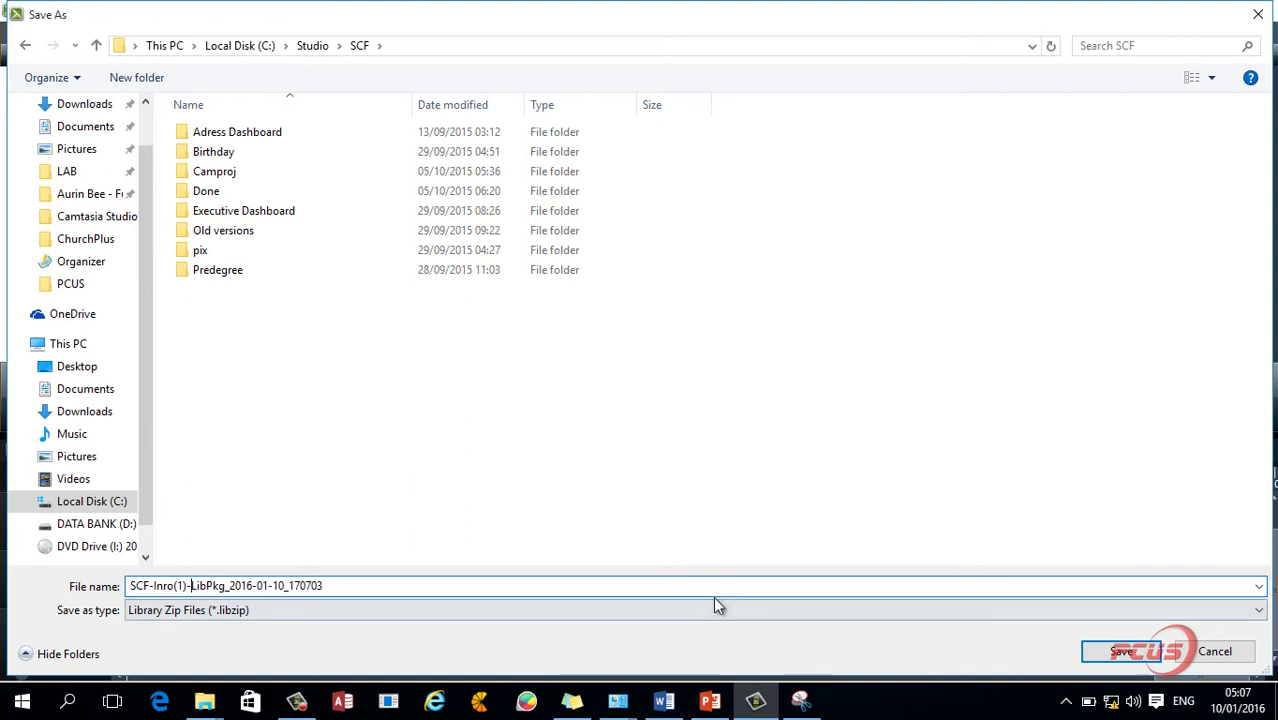
click(1124, 652)
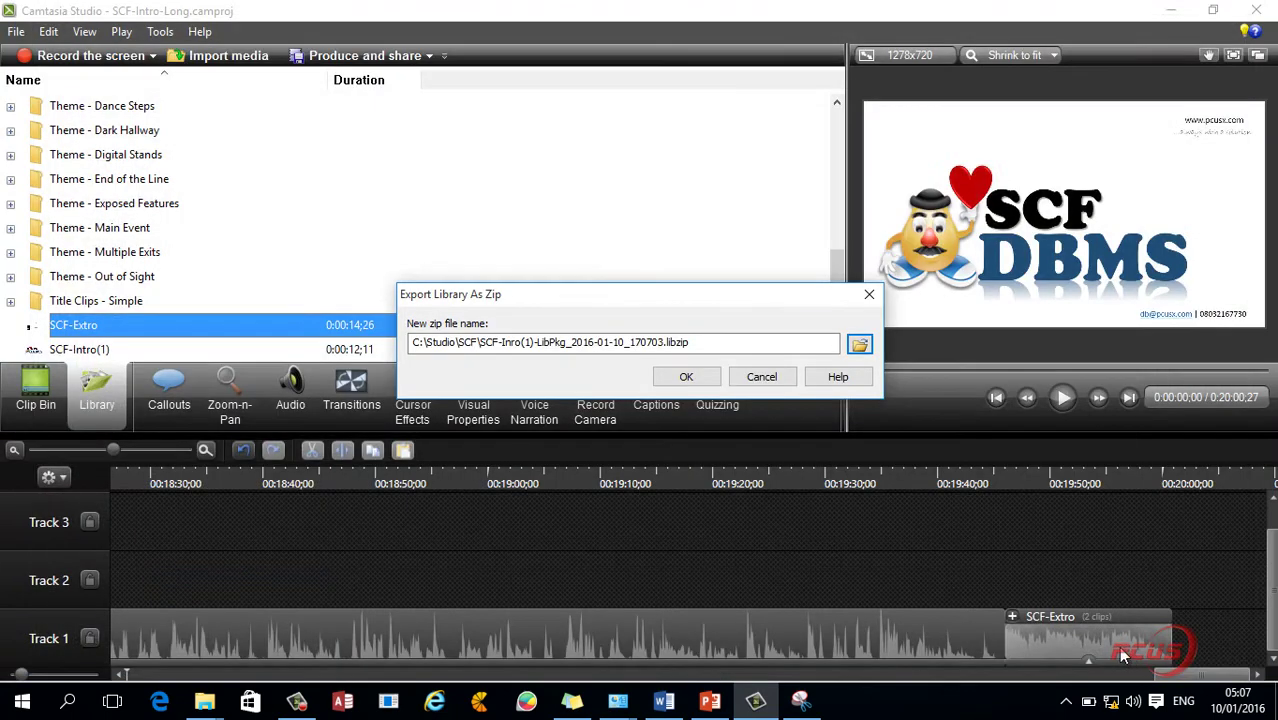
click(531, 343)
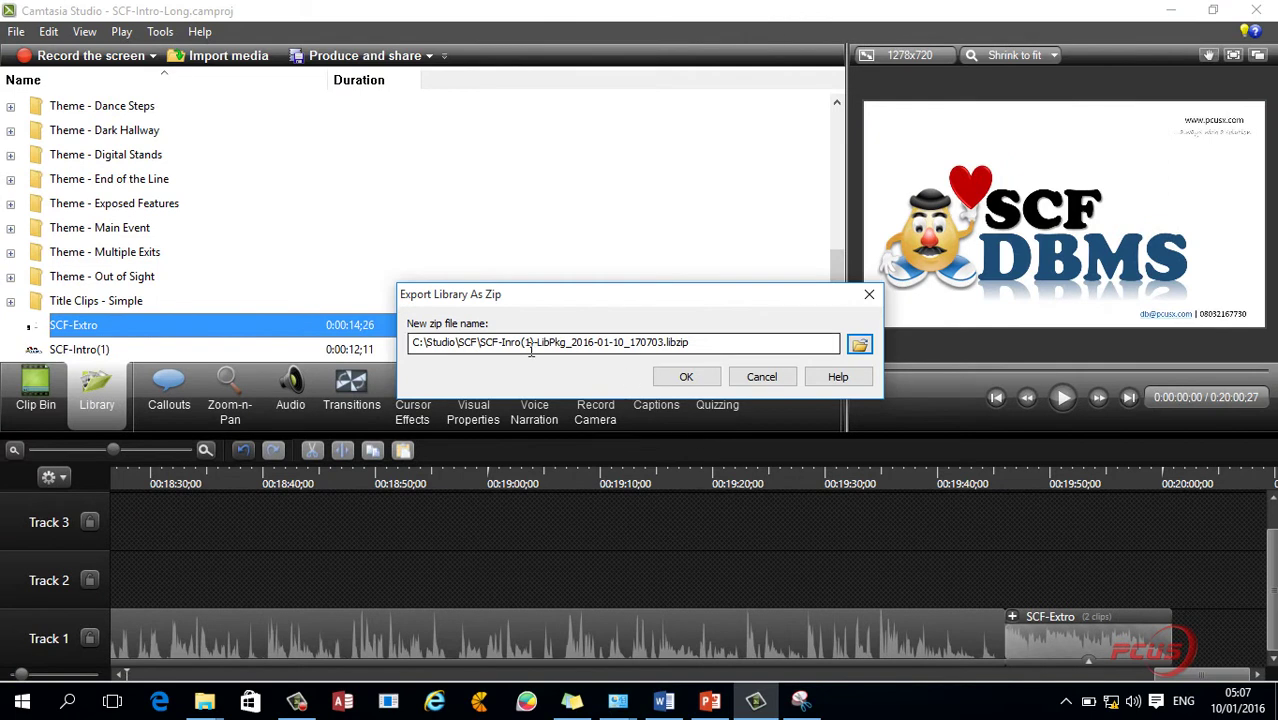
click(514, 343)
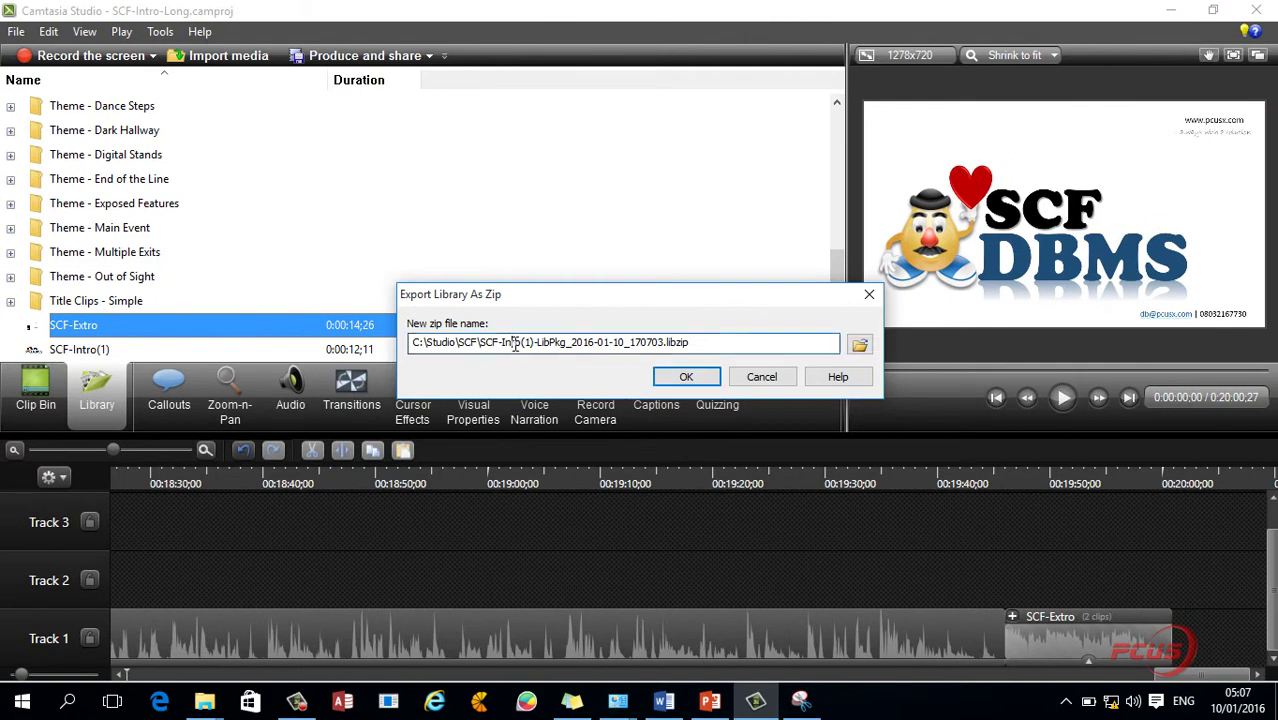
text(tro)
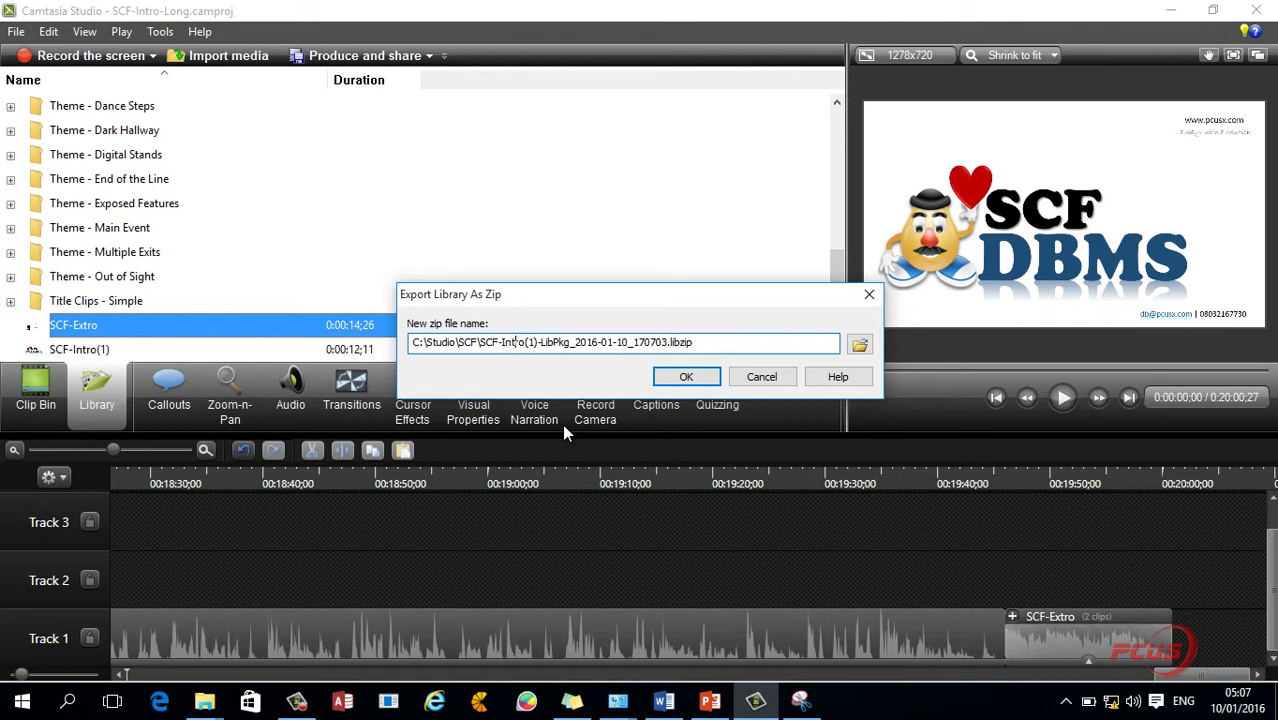
click(686, 379)
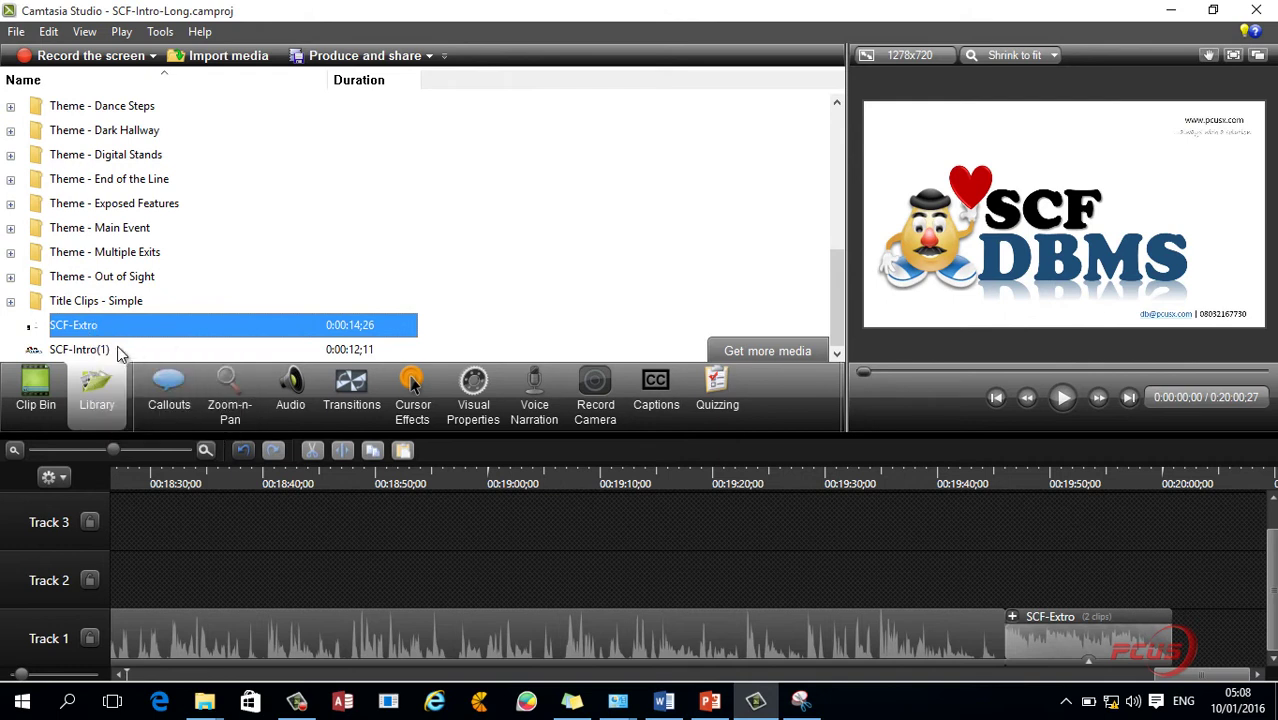
- Re-export SCF-Intro(1) to C:\Studio\SCF, deleting the old same-named zip before saving
right_click(90, 333)
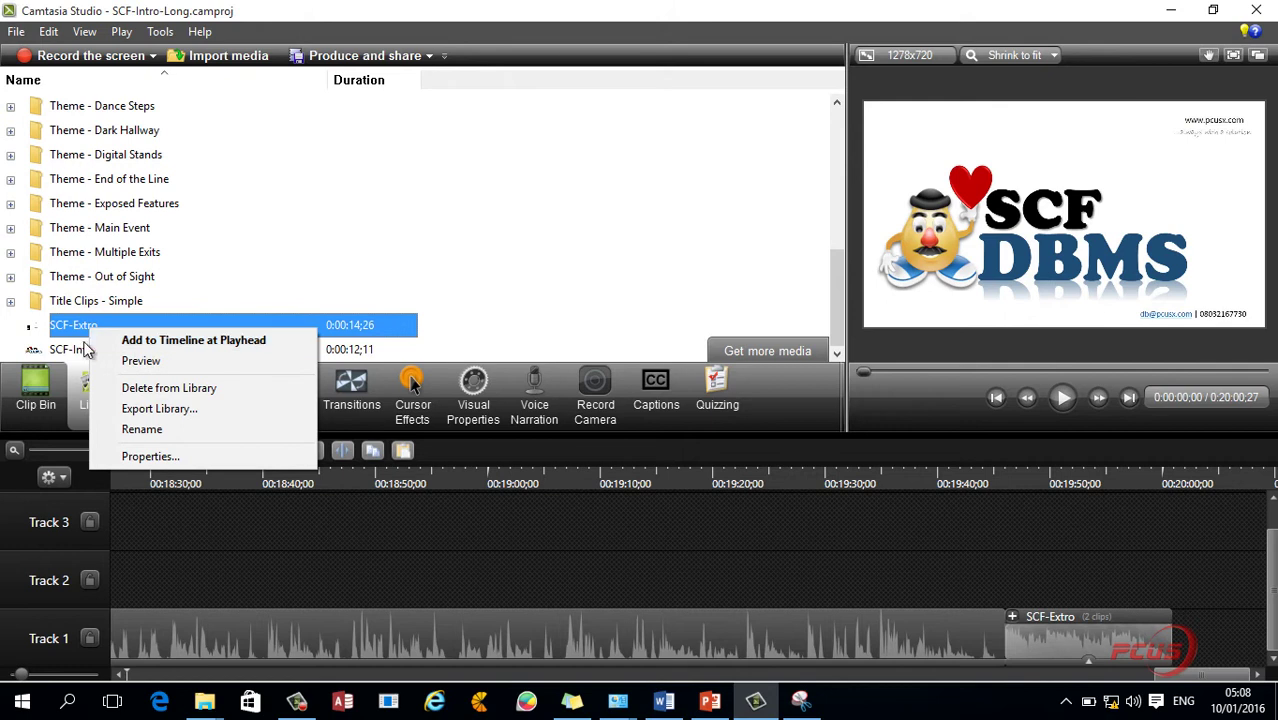
right_click(75, 349)
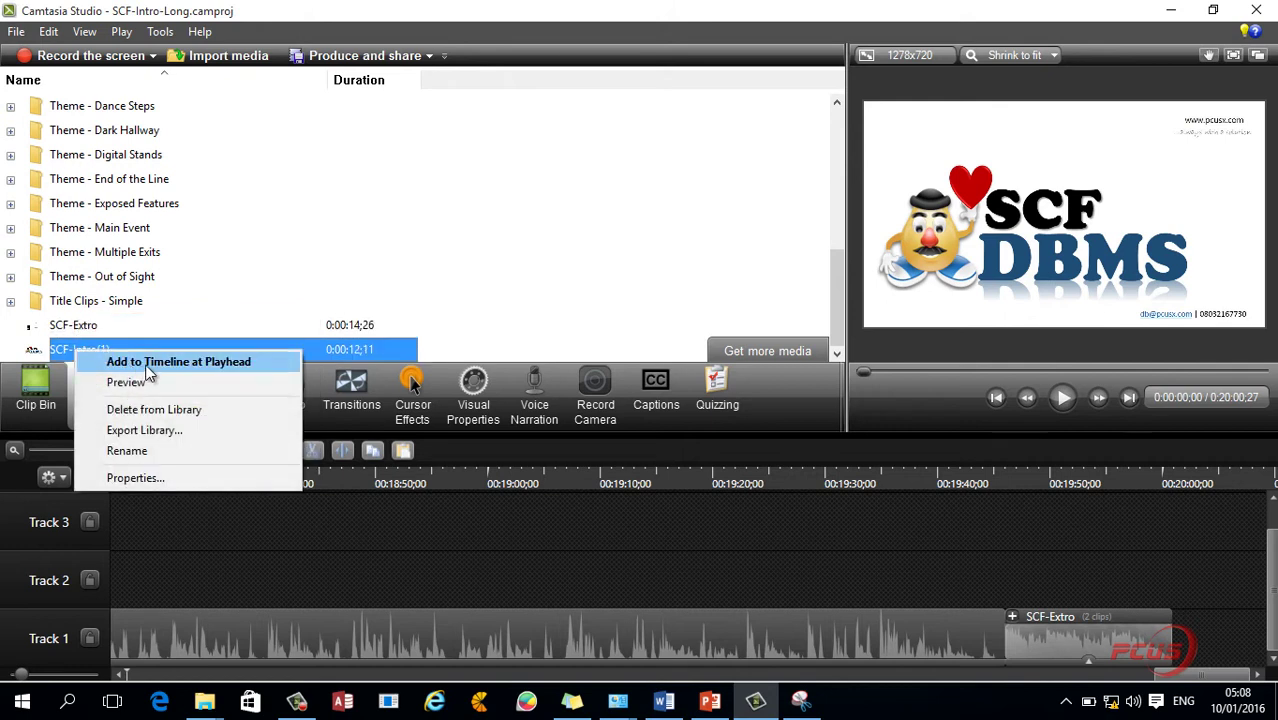
click(150, 430)
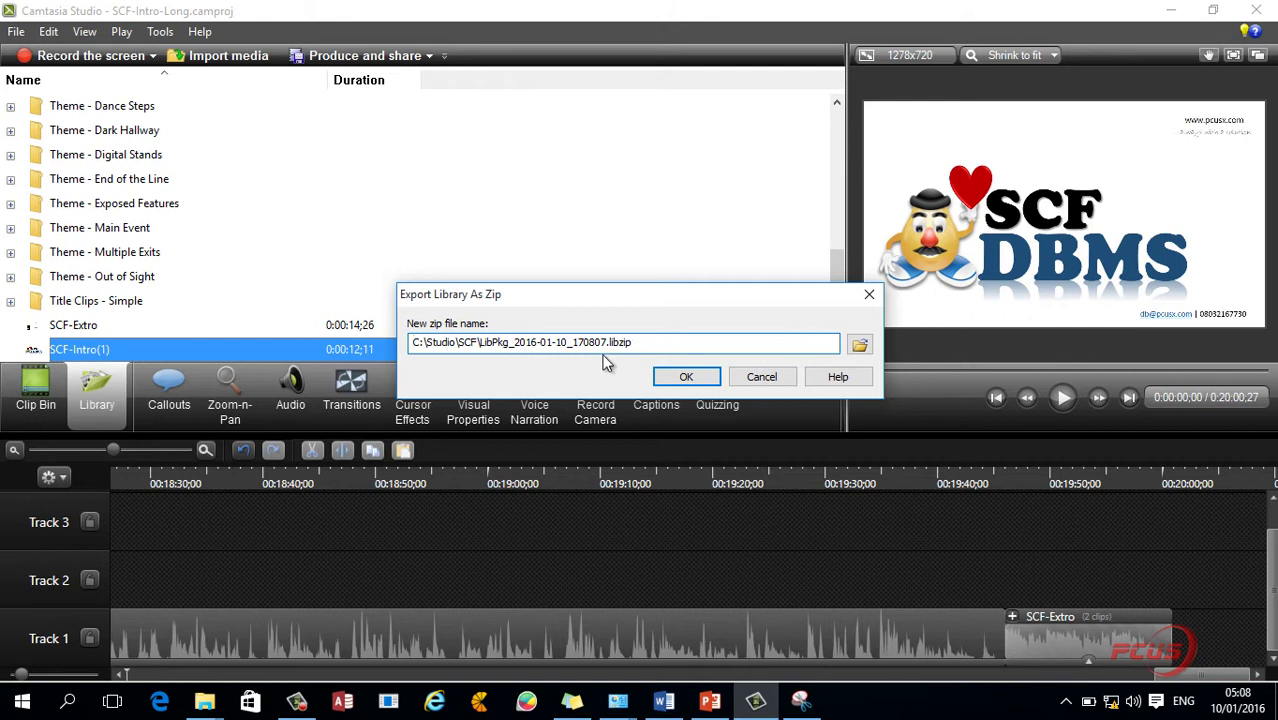
click(860, 346)
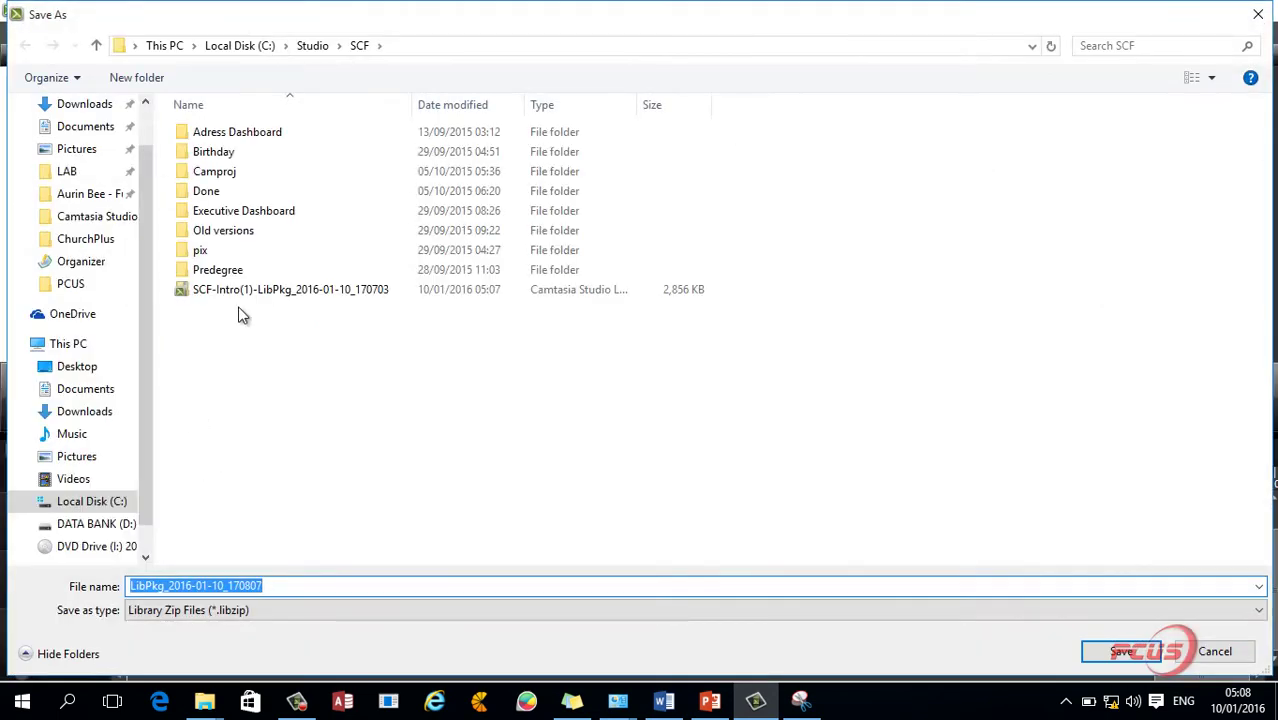
click(240, 289)
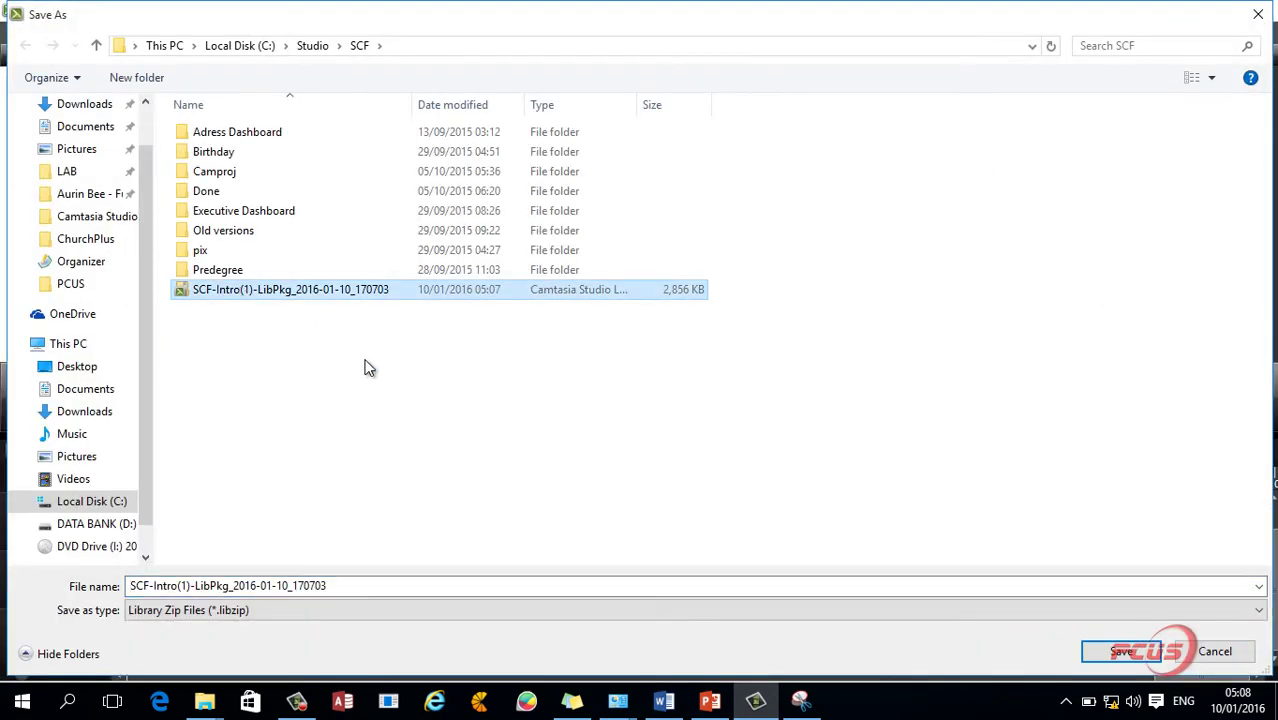
key(Delete)
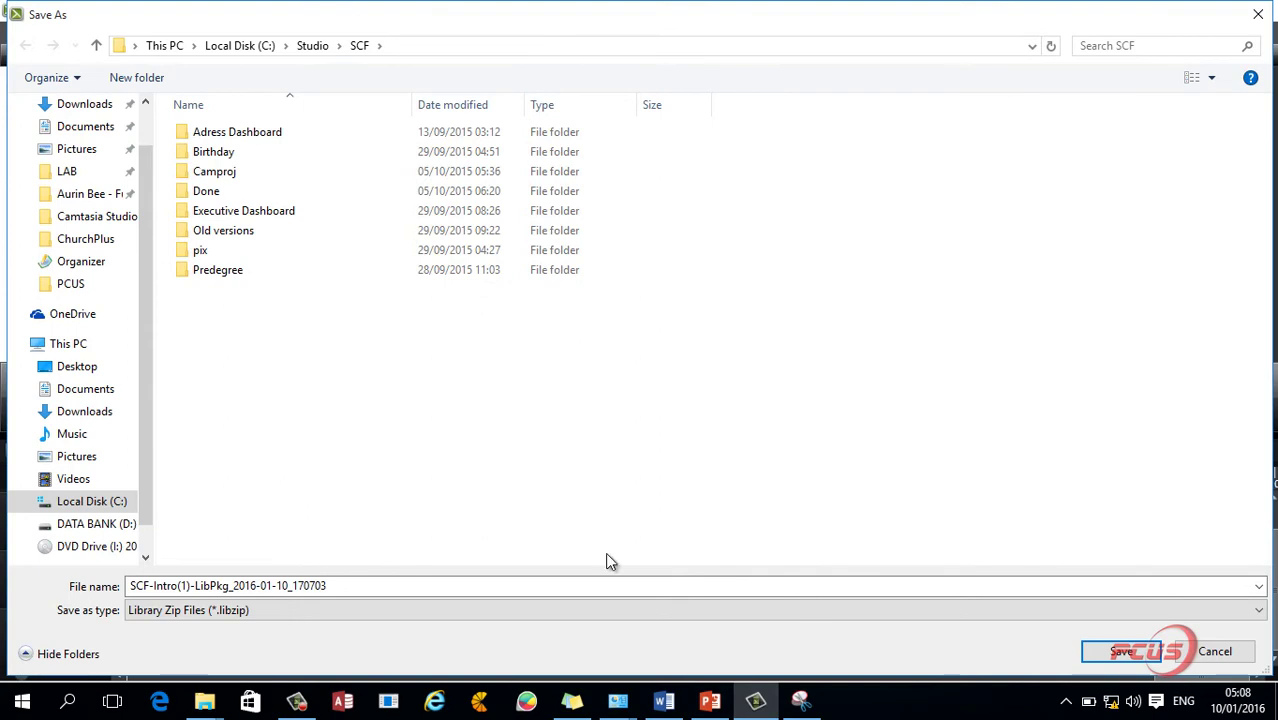
click(1110, 652)
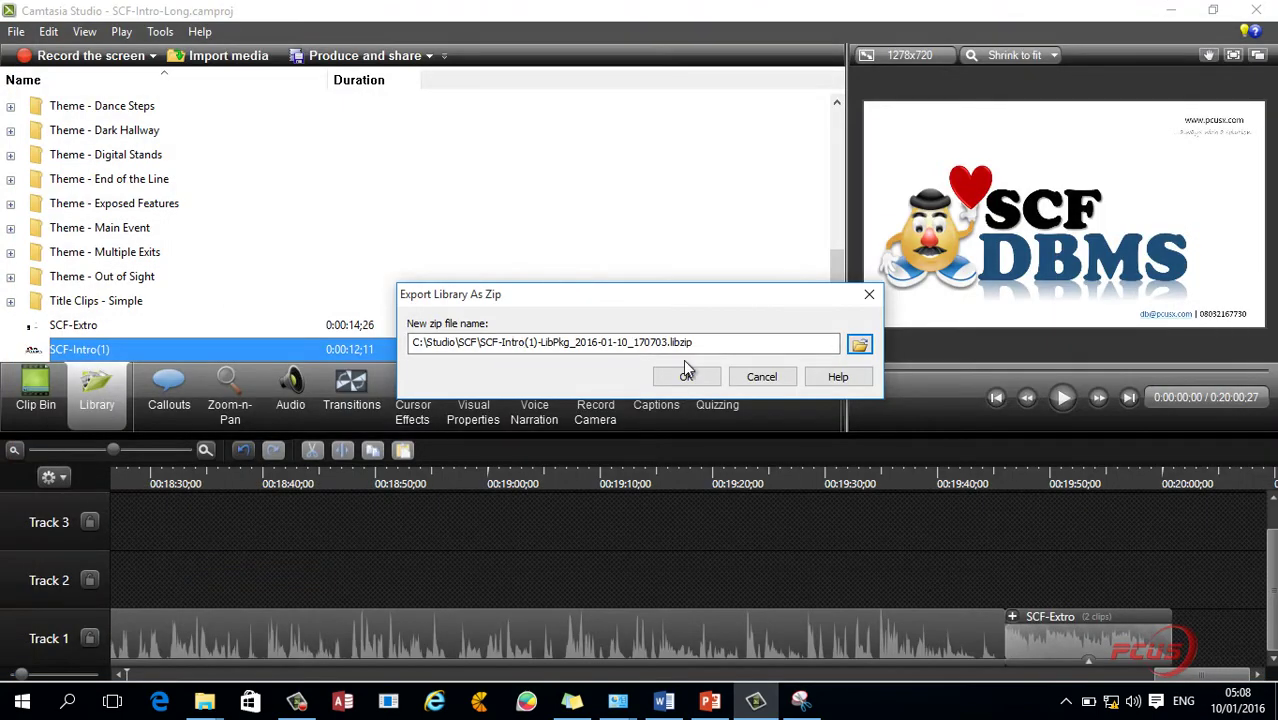
click(702, 377)
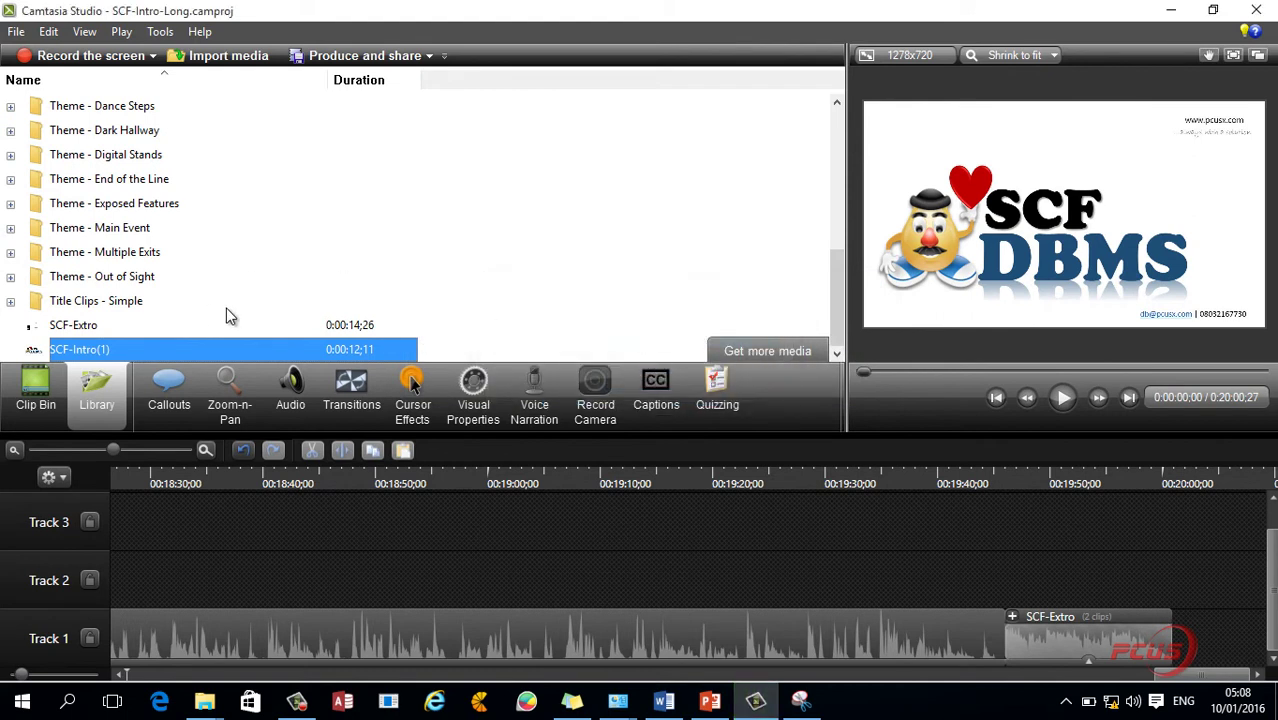
- Export SCF-Extro as SCF-Extro-LibPkg_2016-01-10_170831.libzip into C:\Studio\SCF
right_click(70, 326)
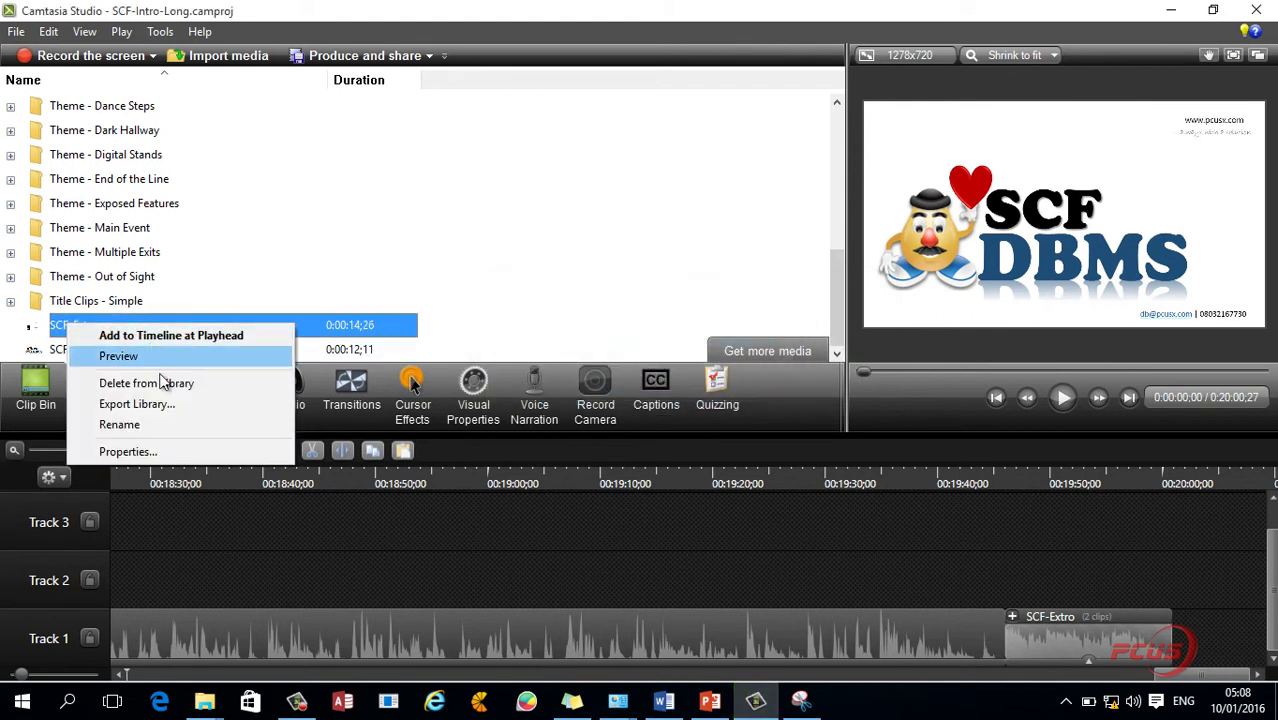
click(137, 404)
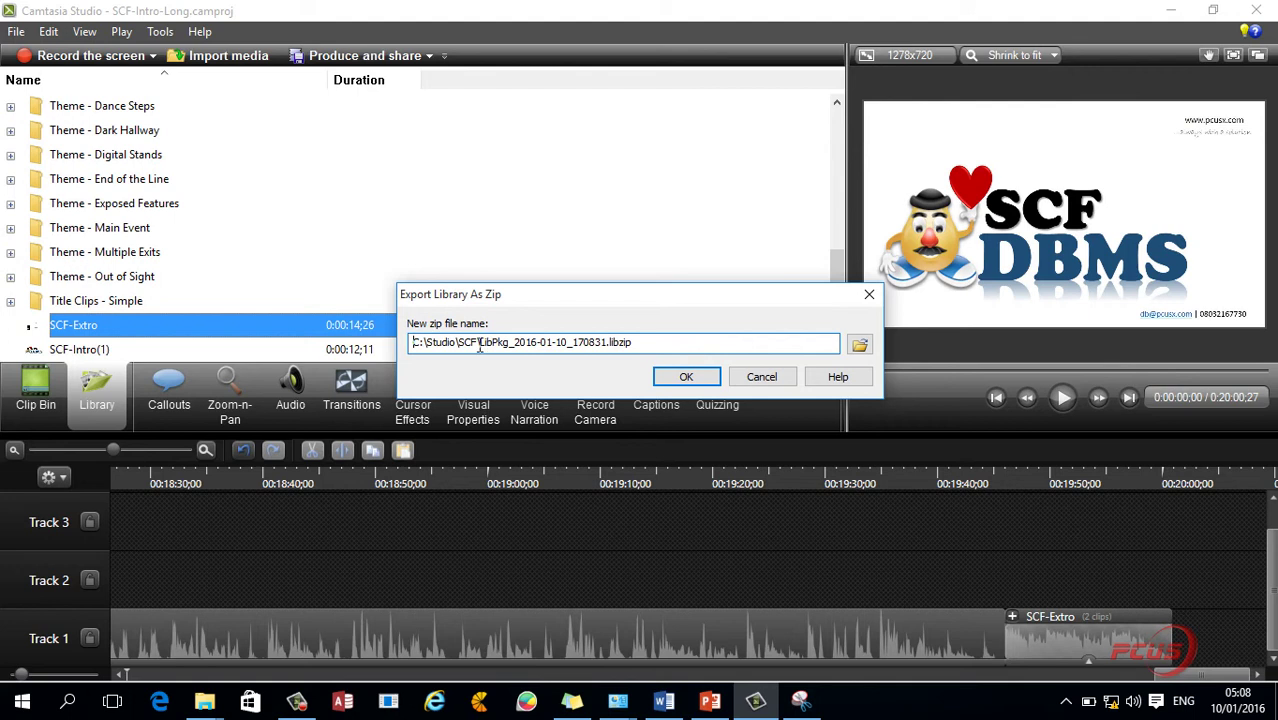
click(859, 344)
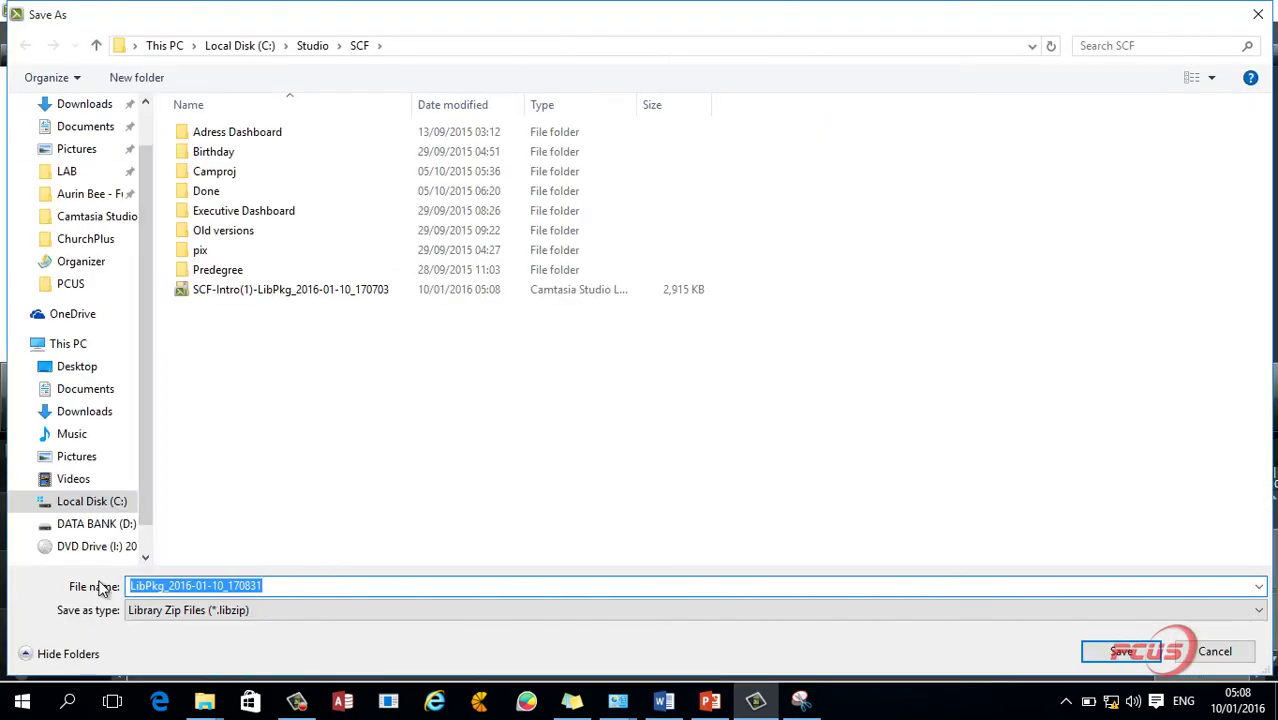
click(131, 585)
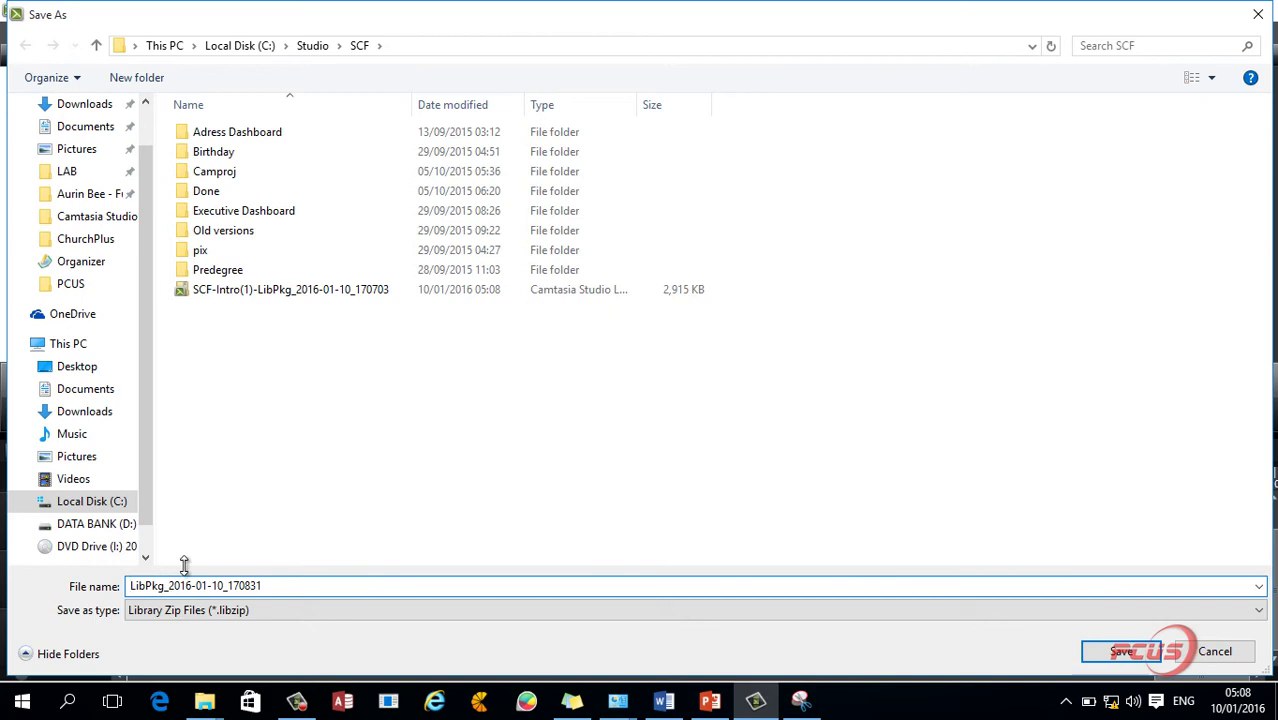
text(SCF)
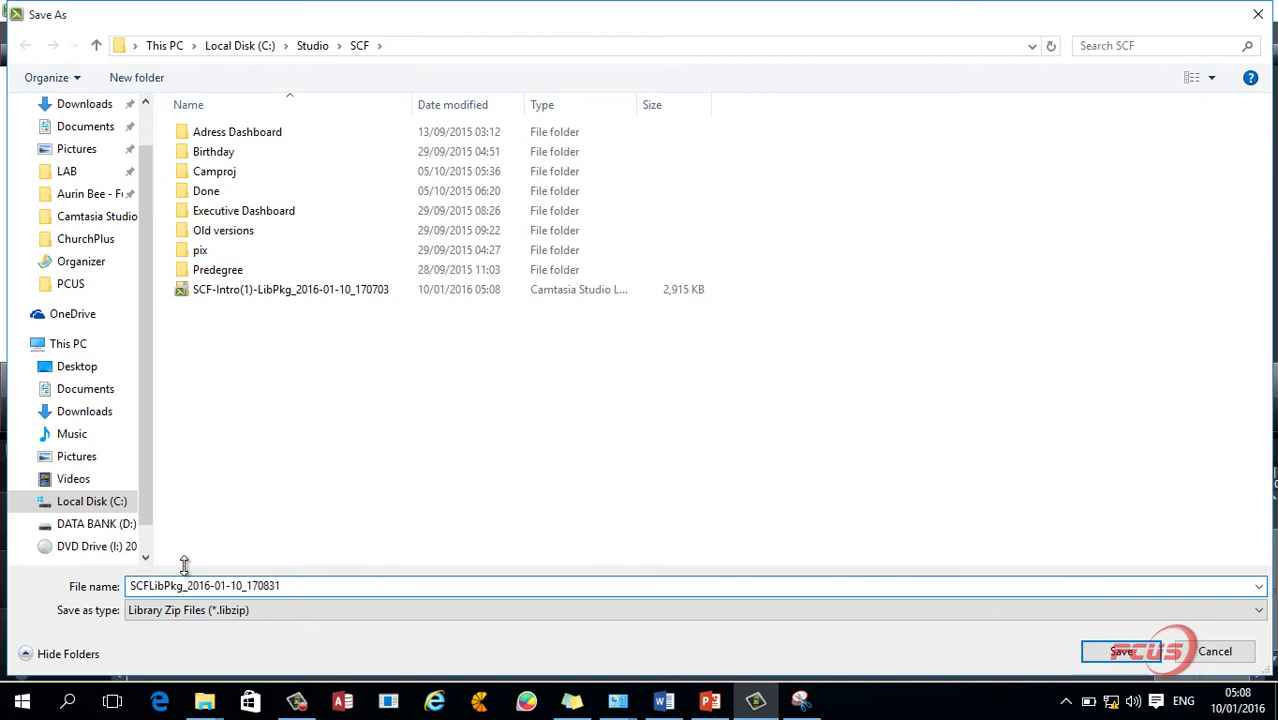
text(-)
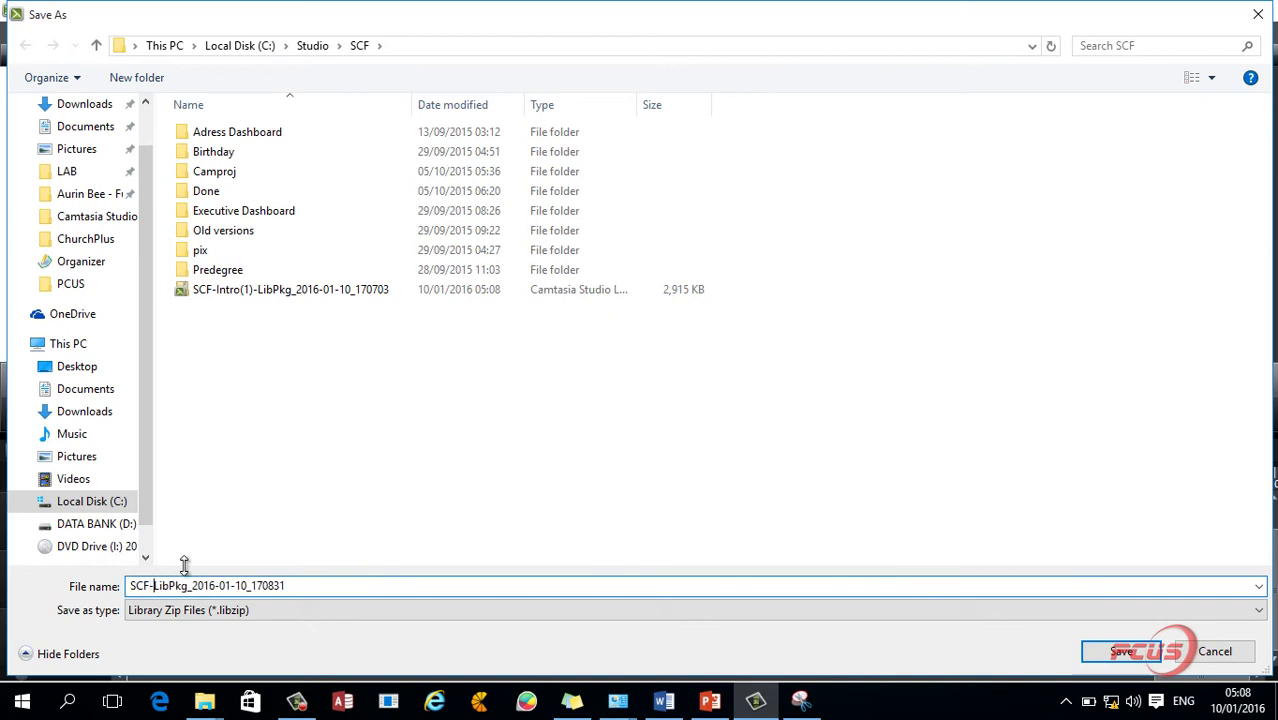
text(Ex)
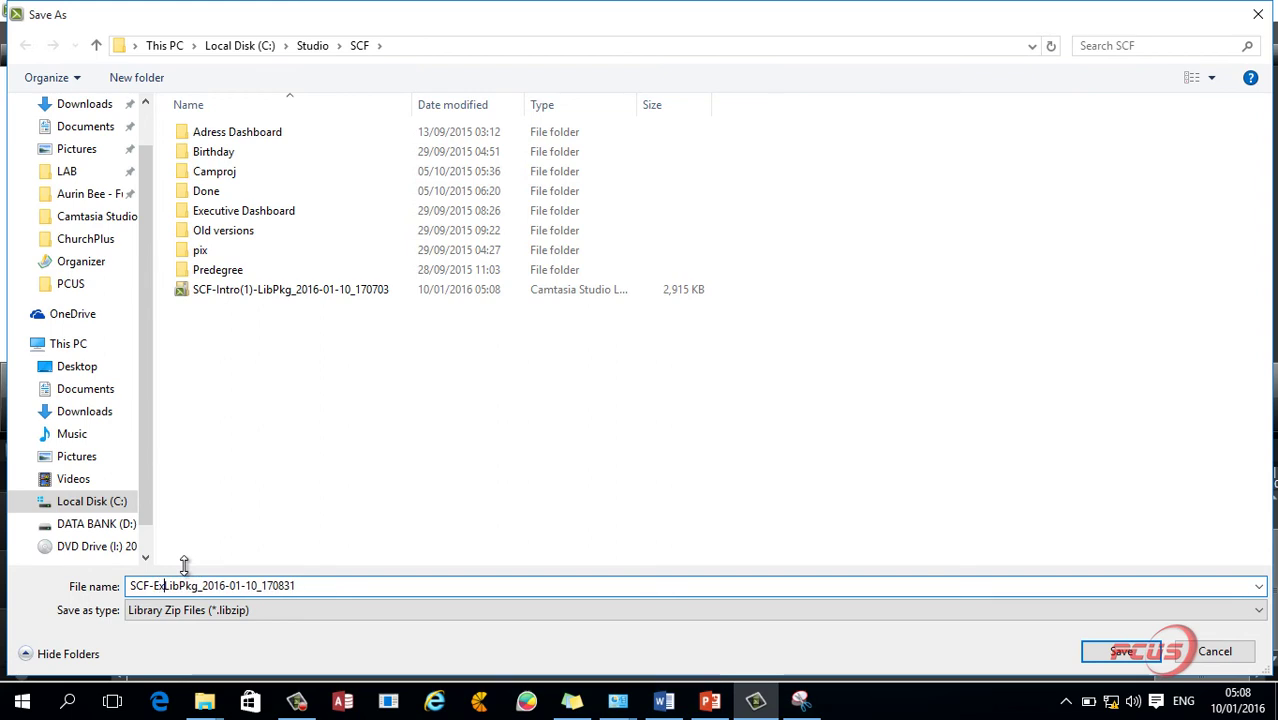
text(tr)
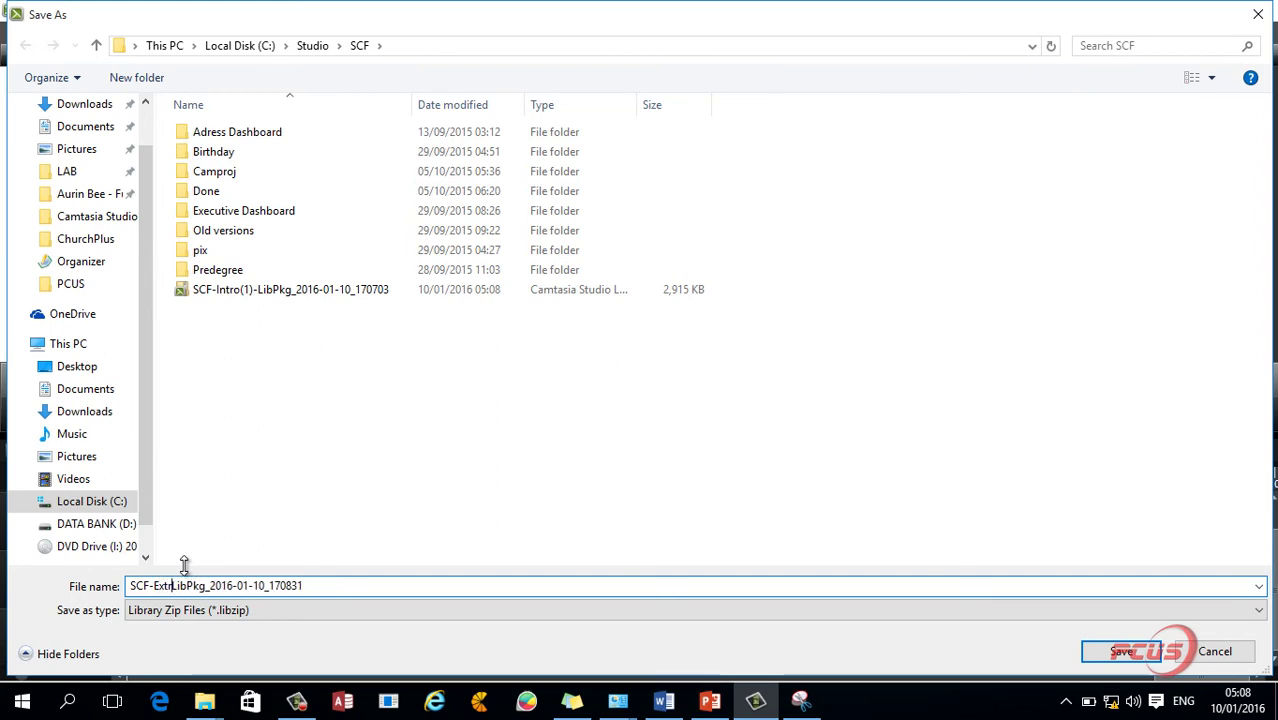
text(o-)
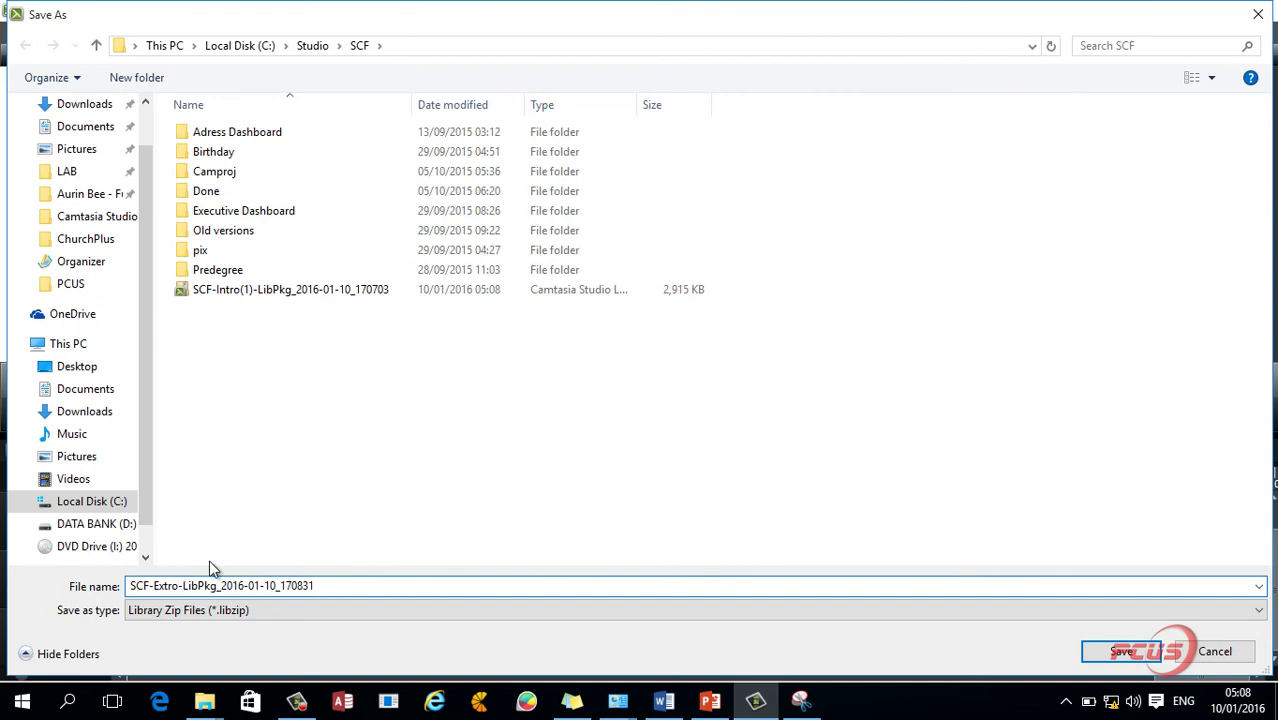
click(1120, 655)
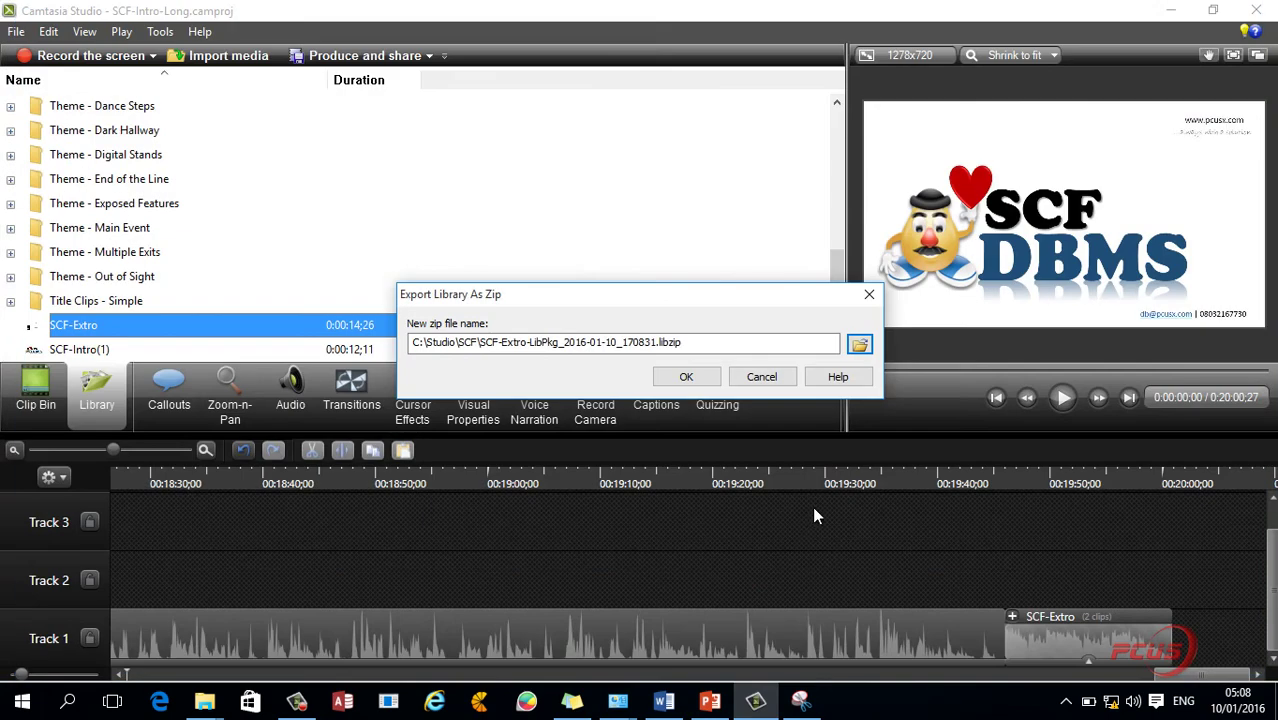
click(662, 379)
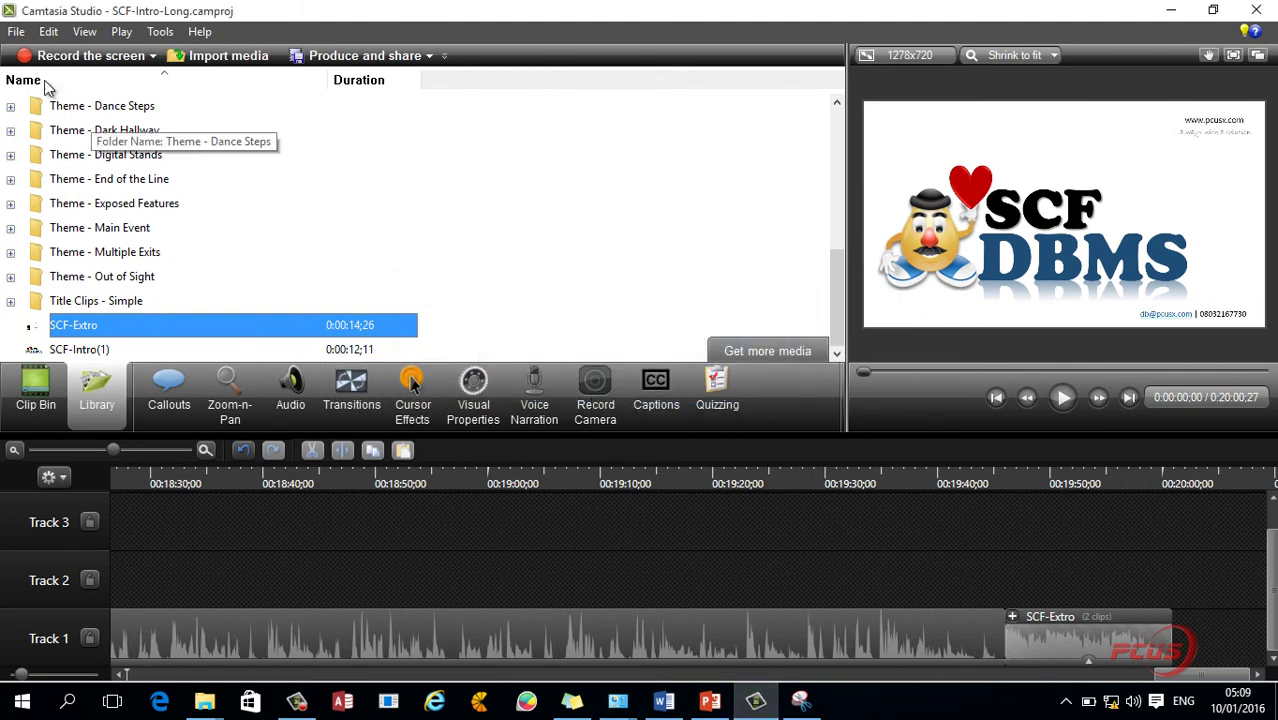
- Save the SCF-Intro-Long project with File > Save project, now that both library zips are exported
click(16, 32)
click(58, 123)
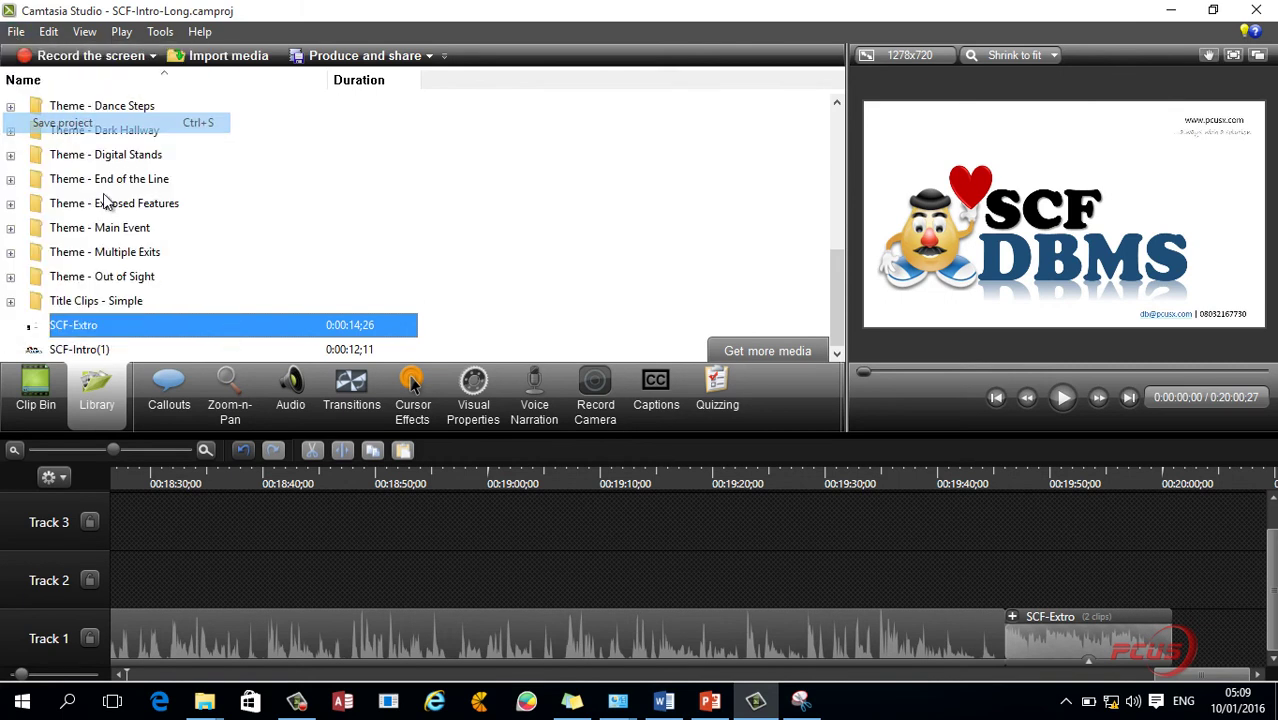